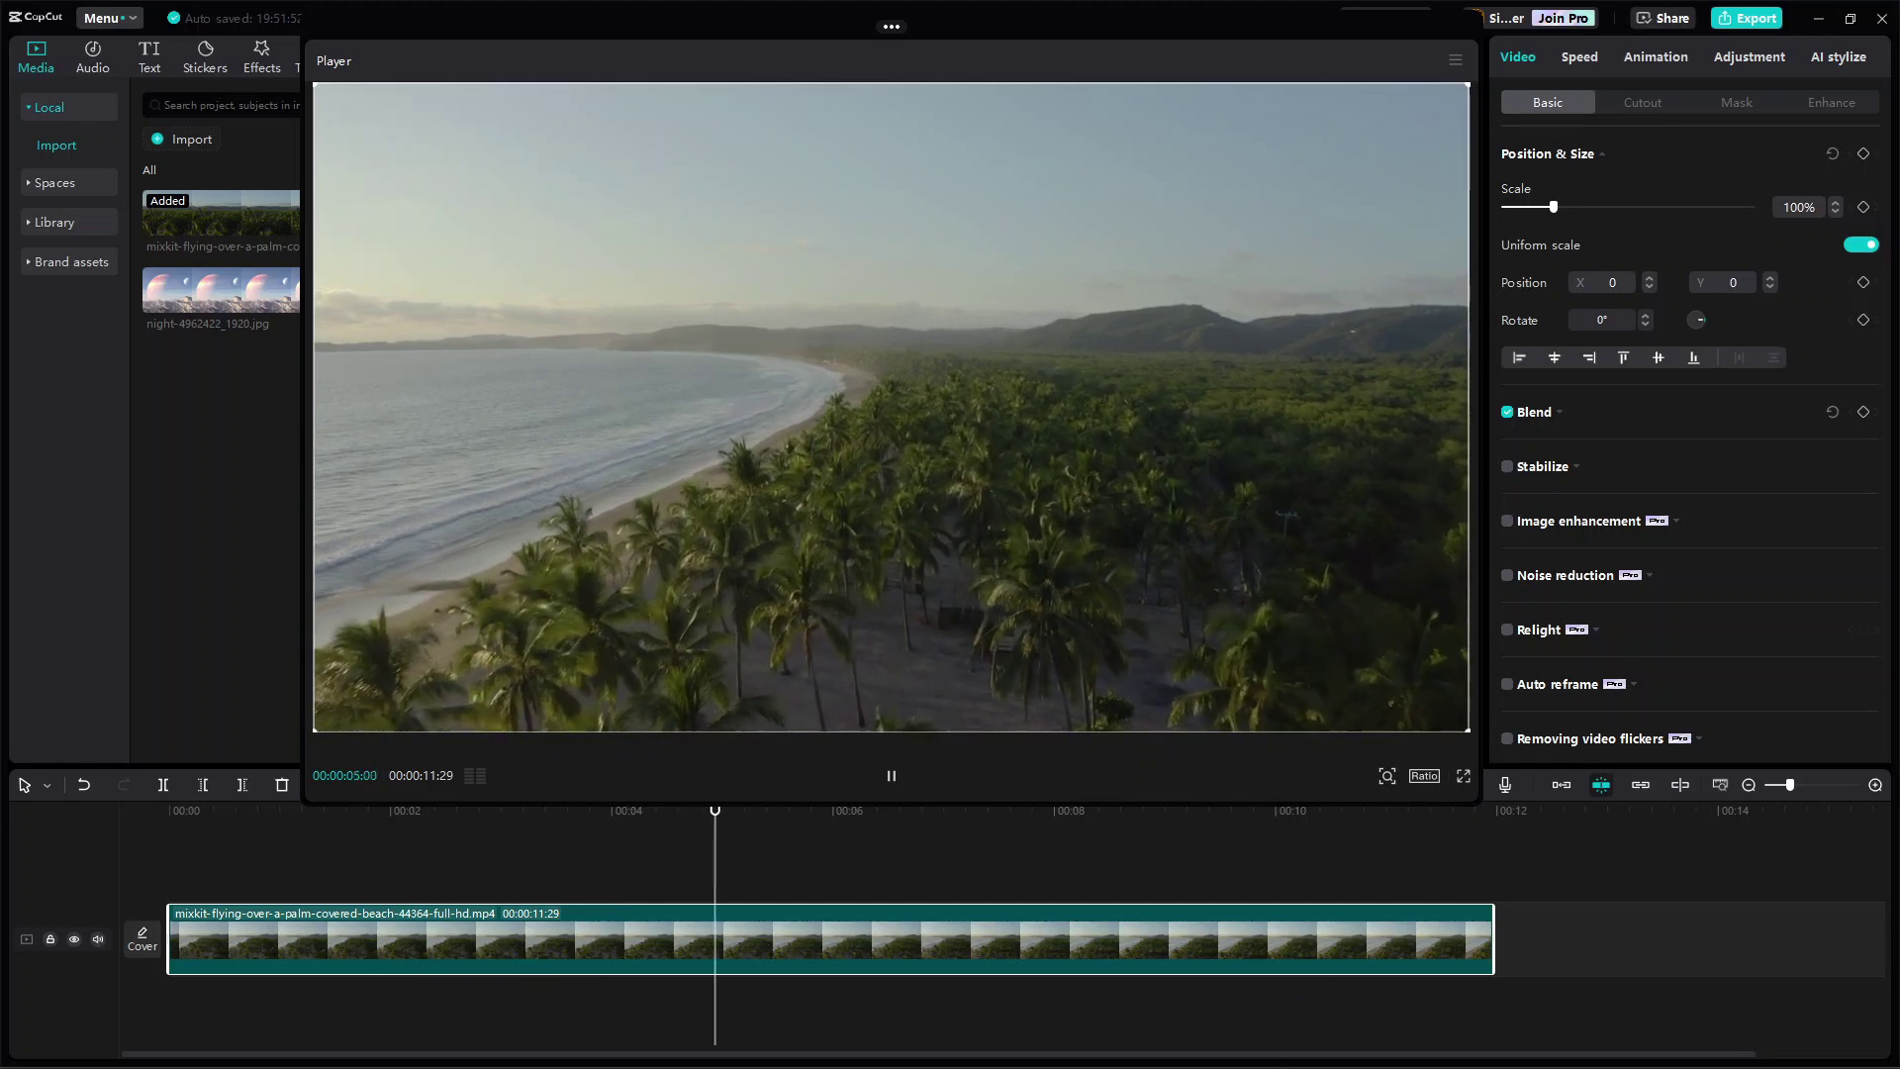
- Play back the finished Sky Fantasy video as a reference
click(1277, 1046)
click(921, 940)
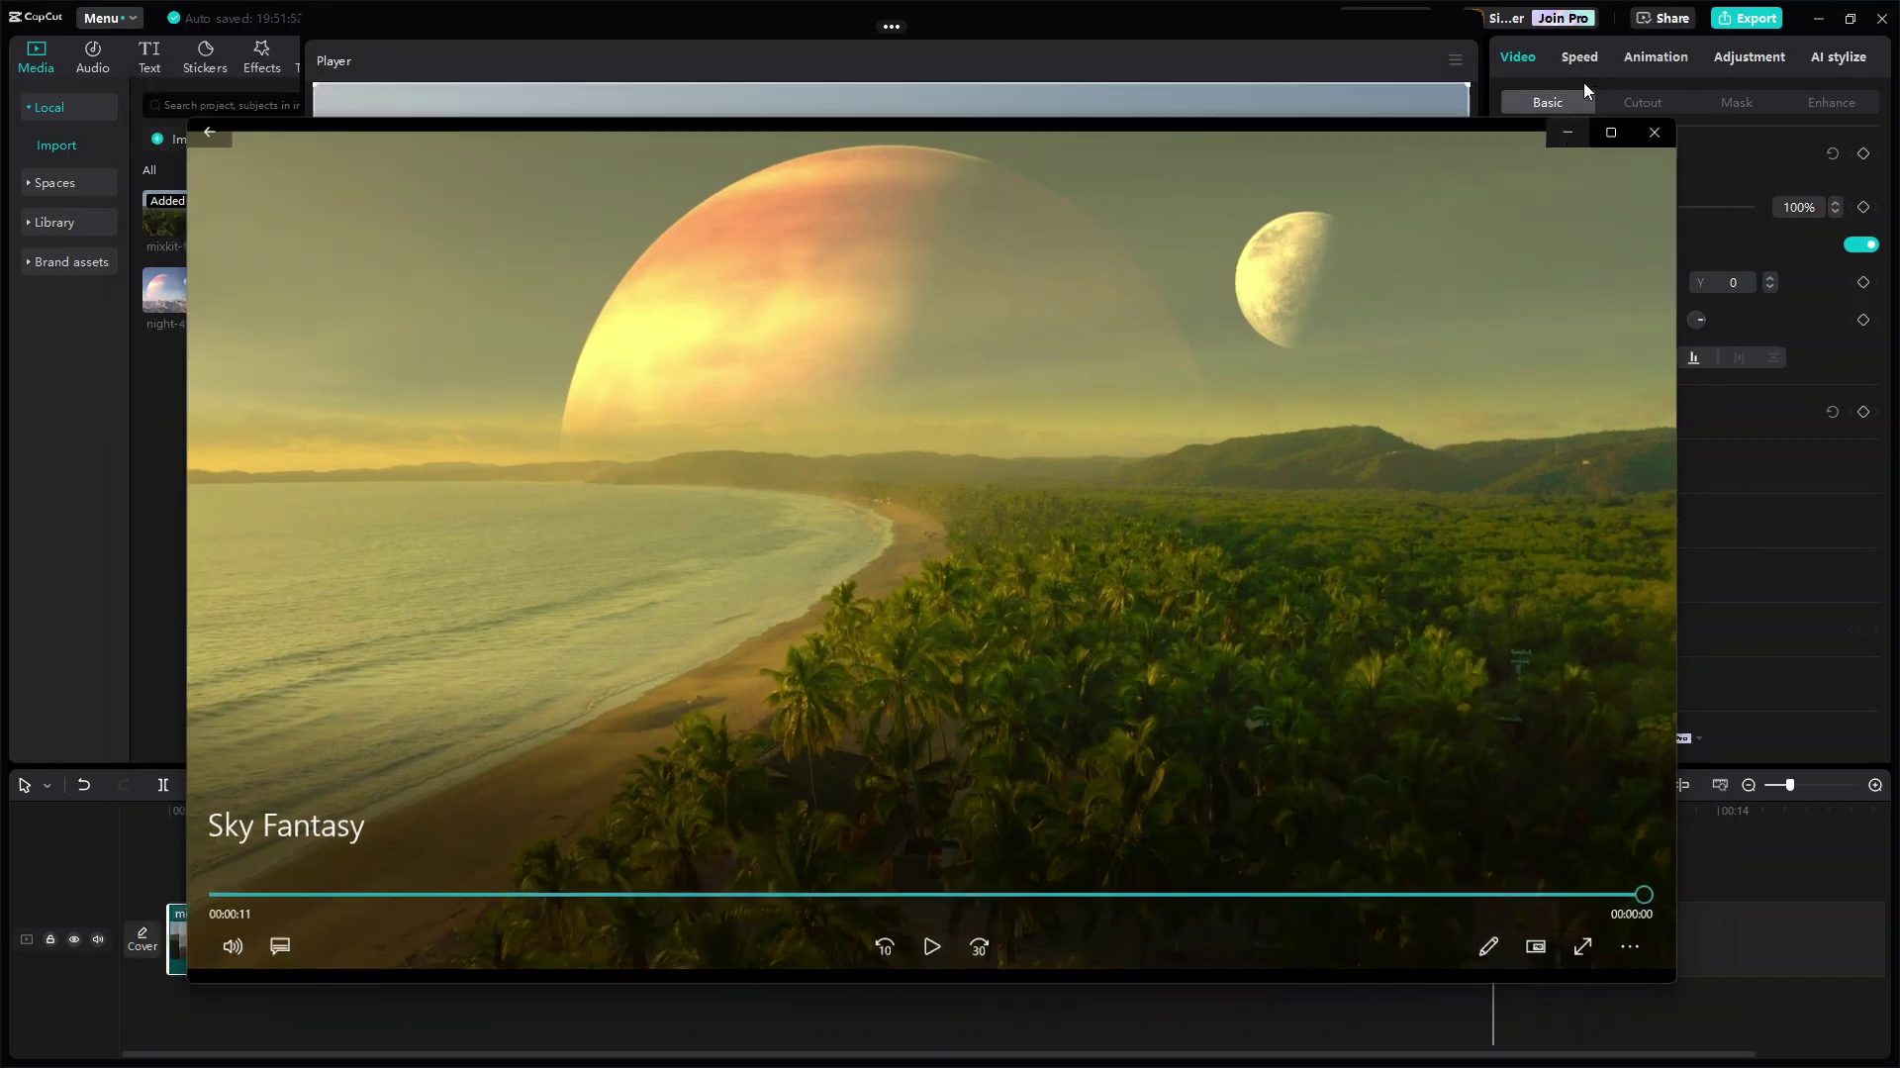
click(1588, 83)
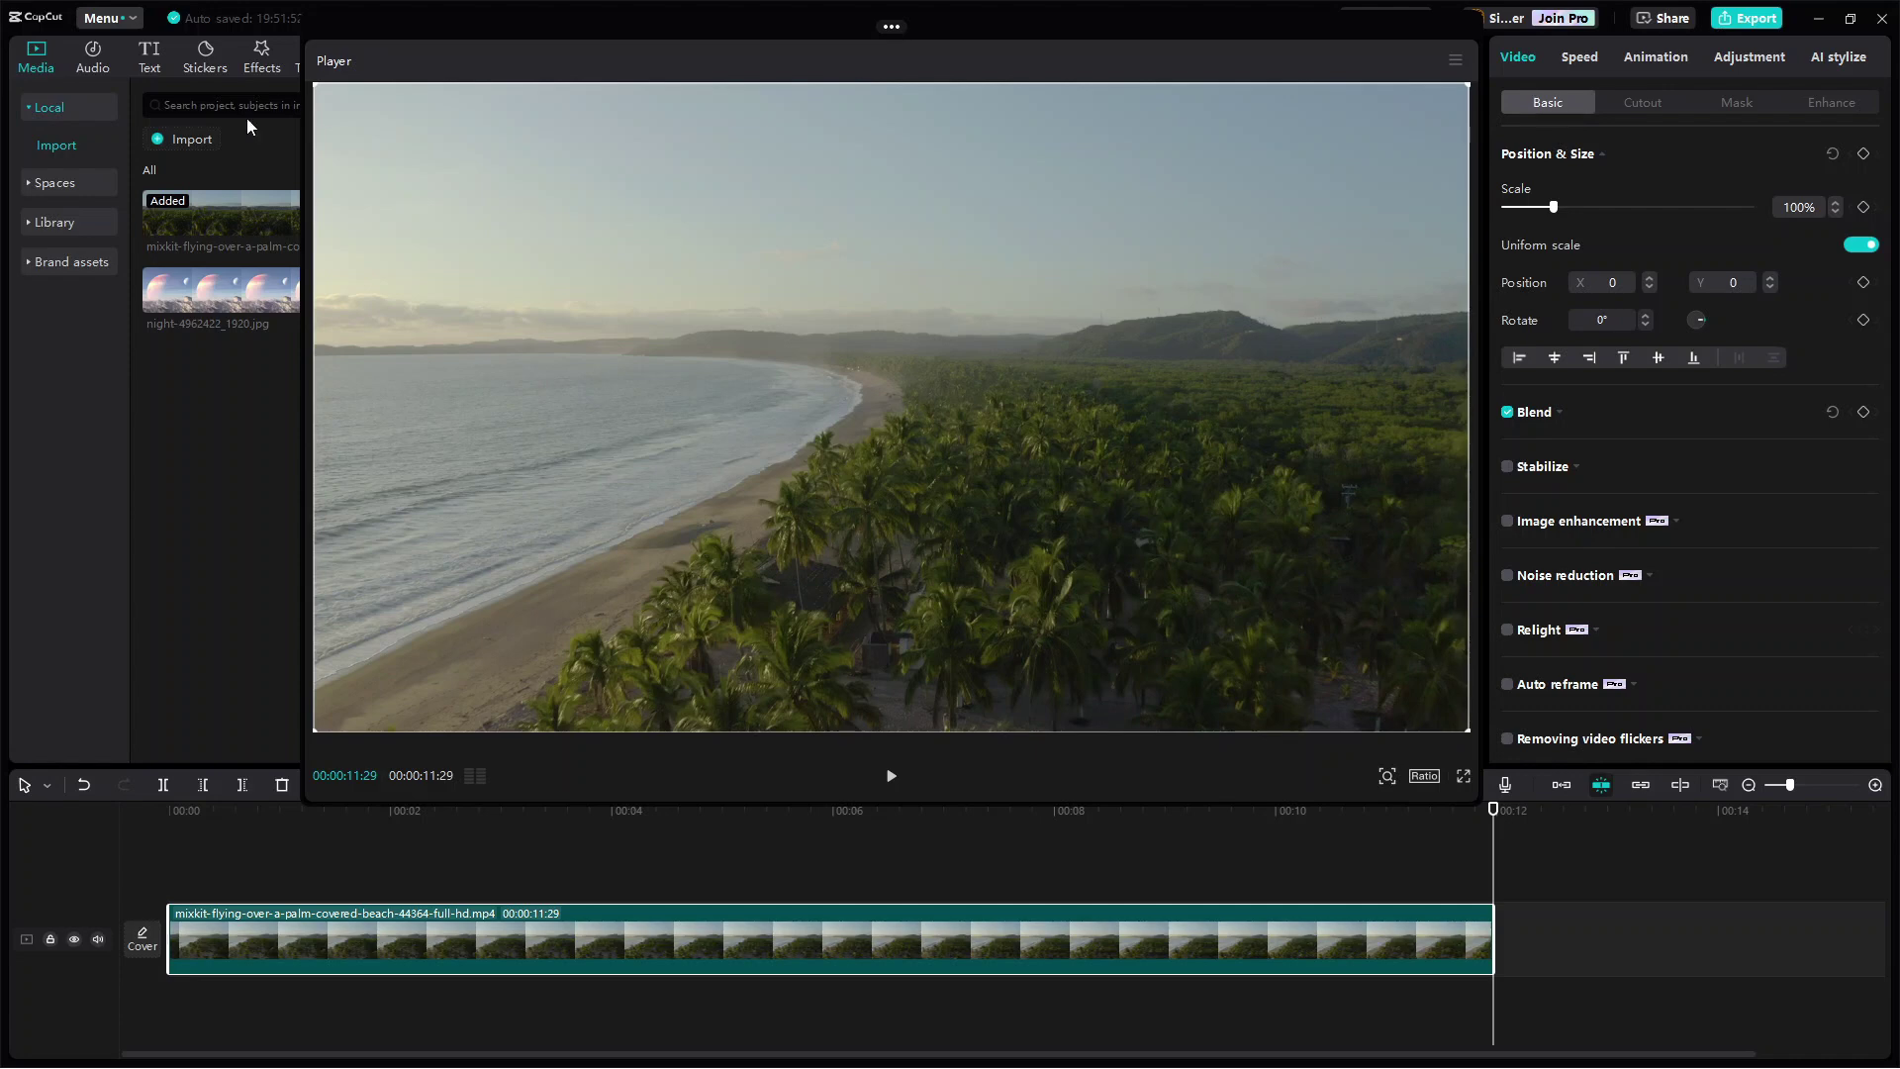
- Layer night-4962422_1920.jpg above the beach clip, stretched to 11:29 and raised to Y 267
click(223, 286)
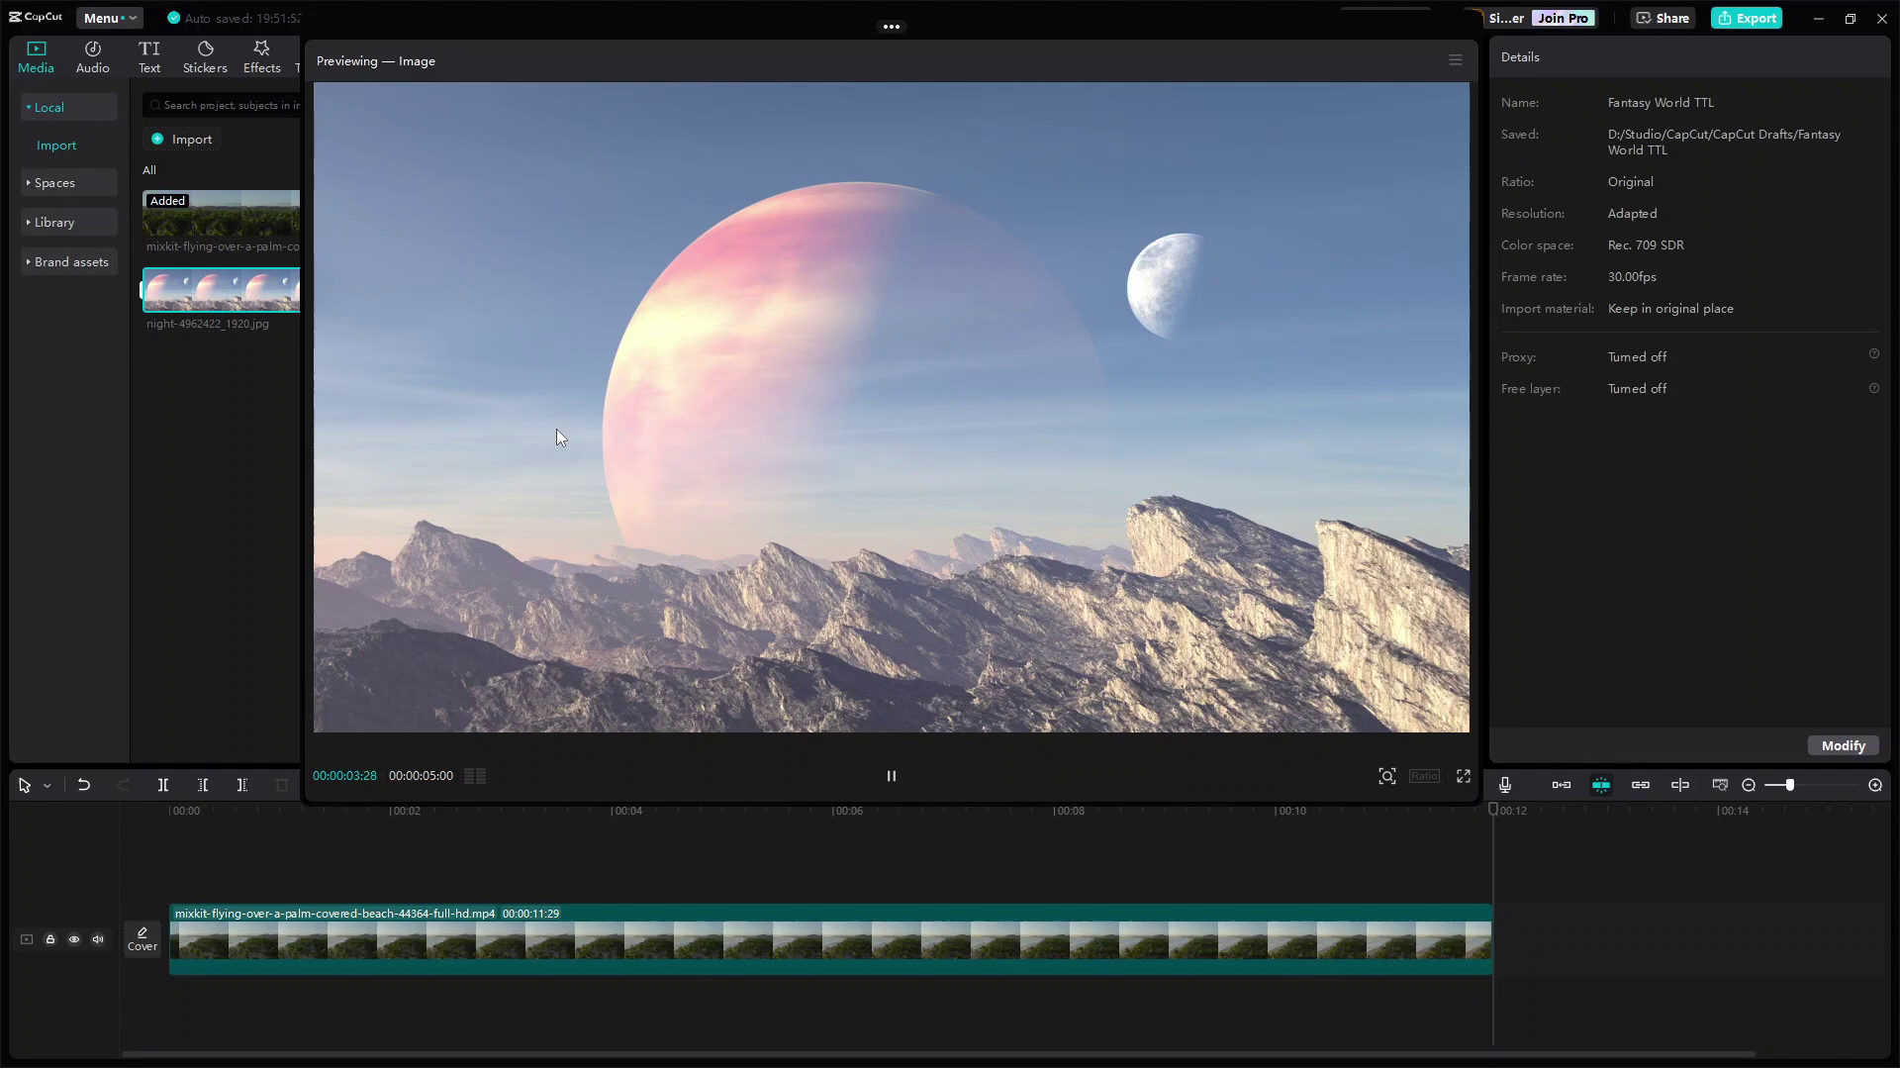
mouse_move(891, 26)
click(802, 25)
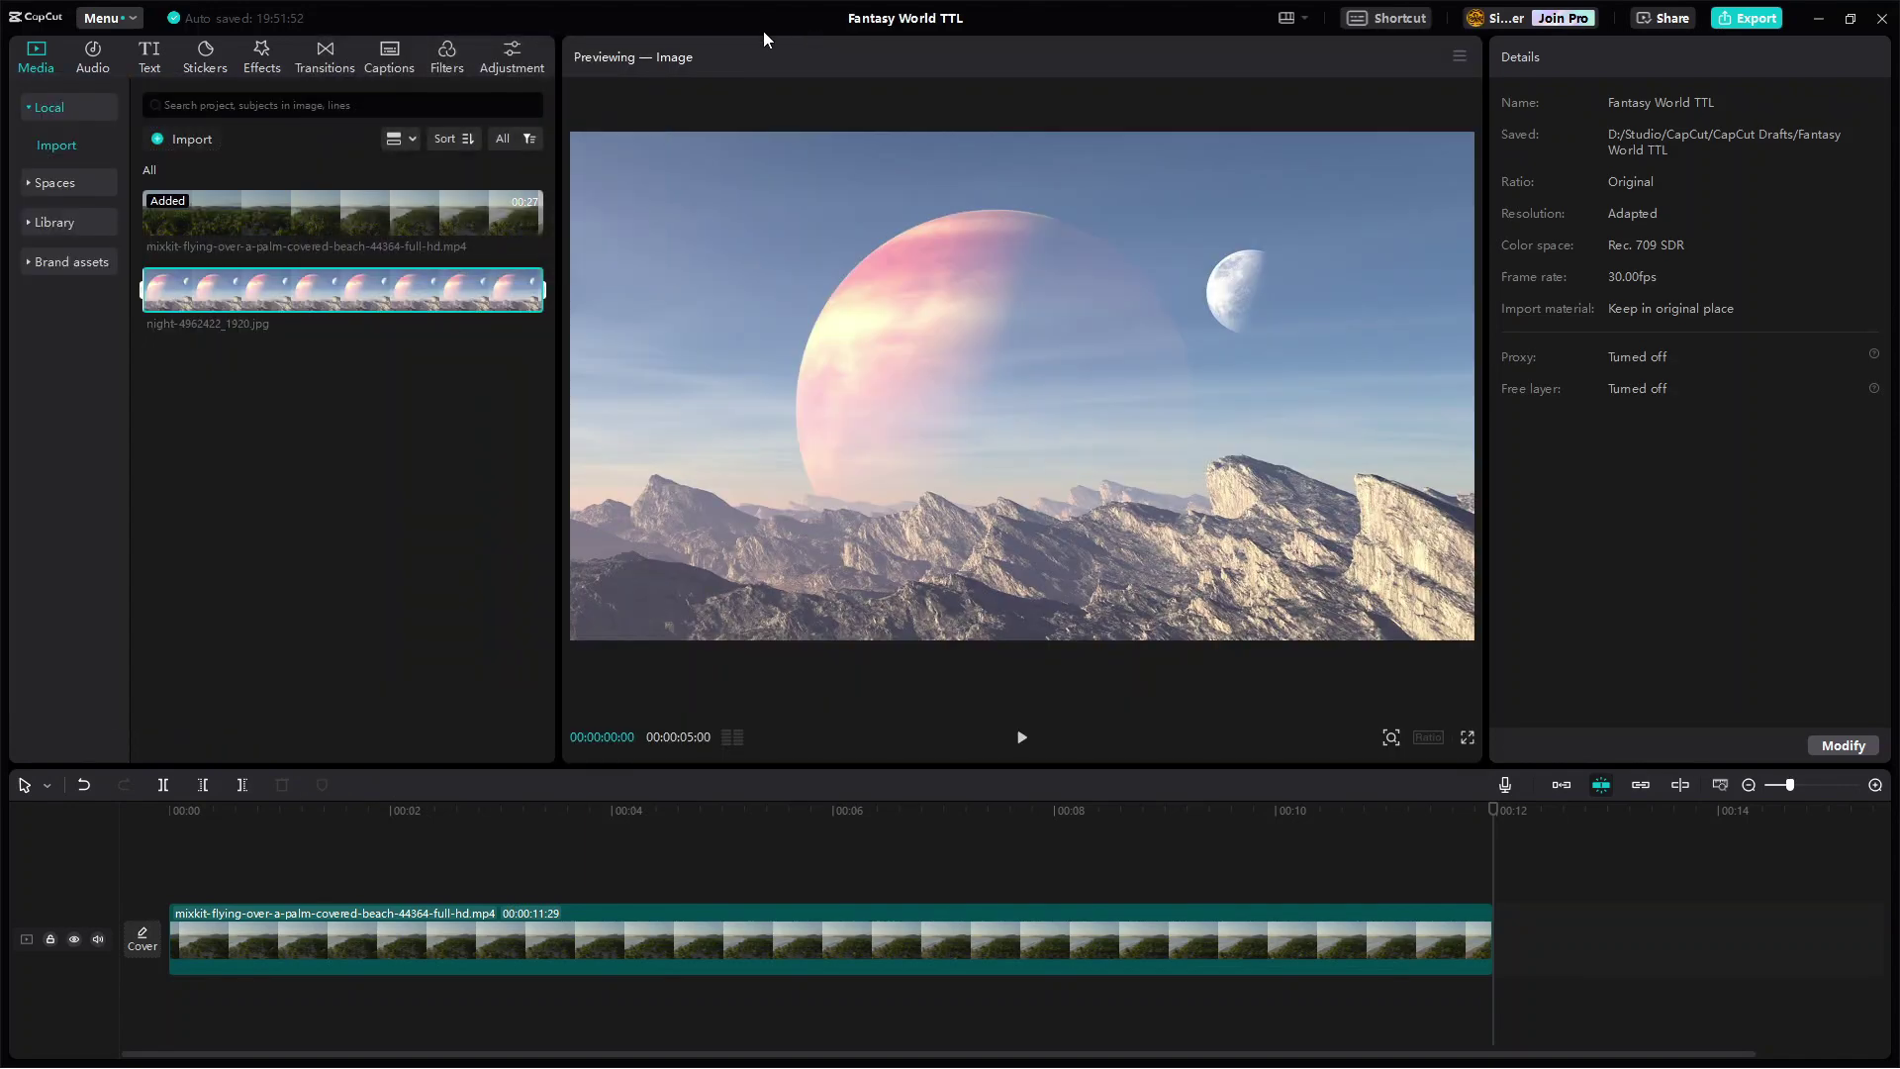
drag(312, 296, 182, 906)
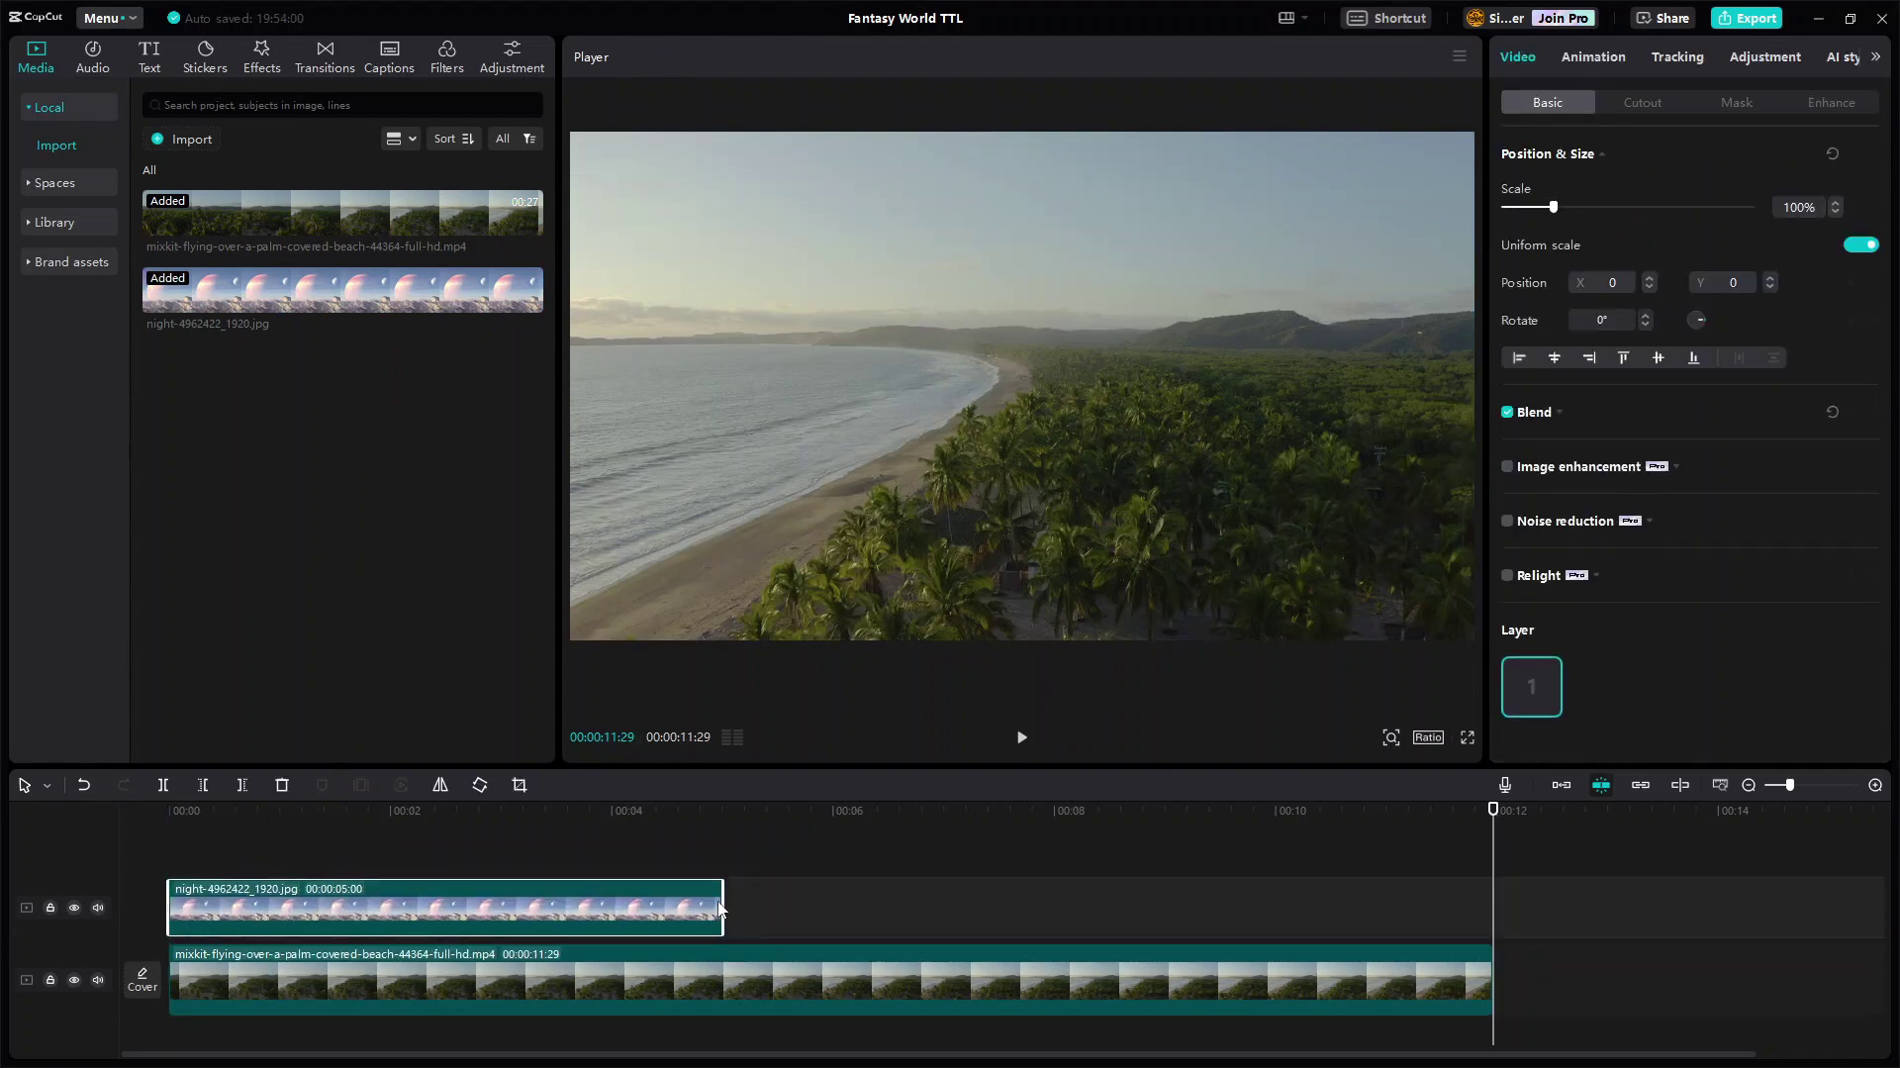
drag(714, 904, 1436, 906)
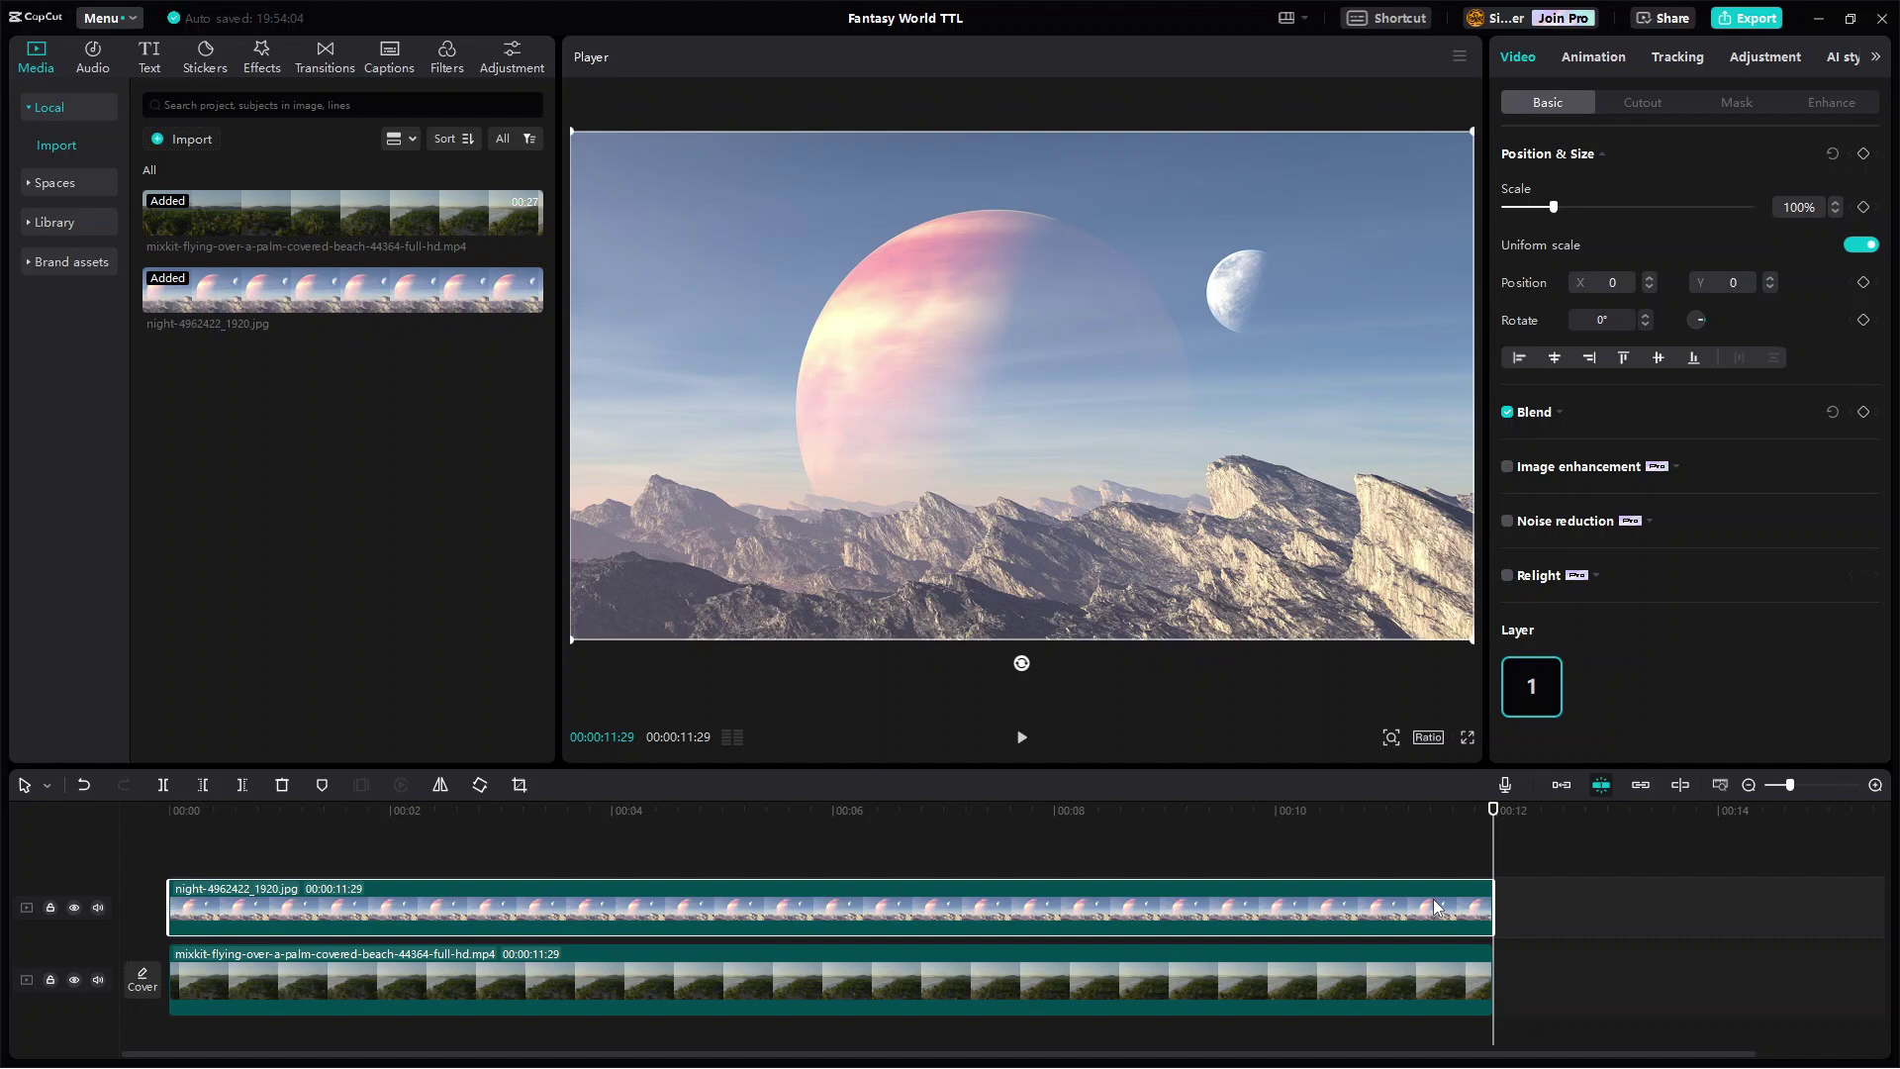
drag(989, 285, 988, 228)
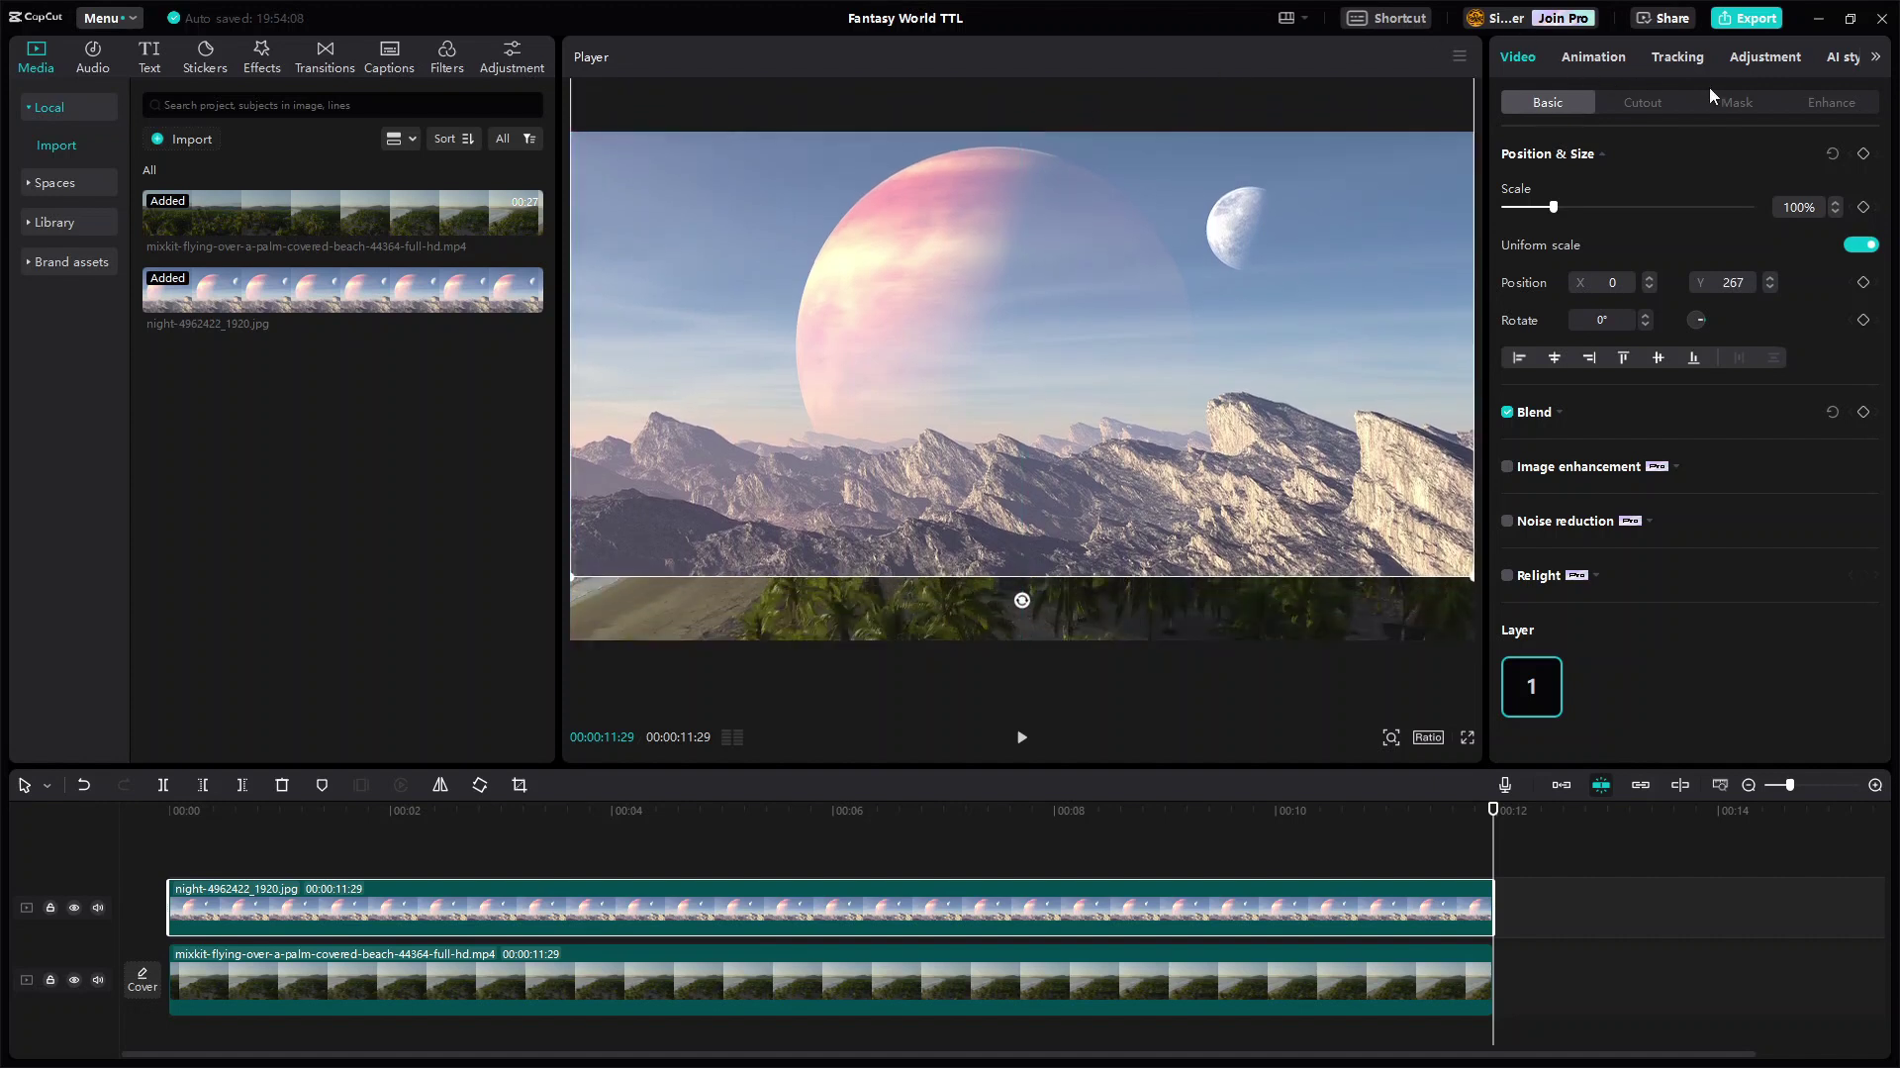
- Give the planet image a Horizontal mask at the horizon, rotated -2° with feather 10
click(1737, 103)
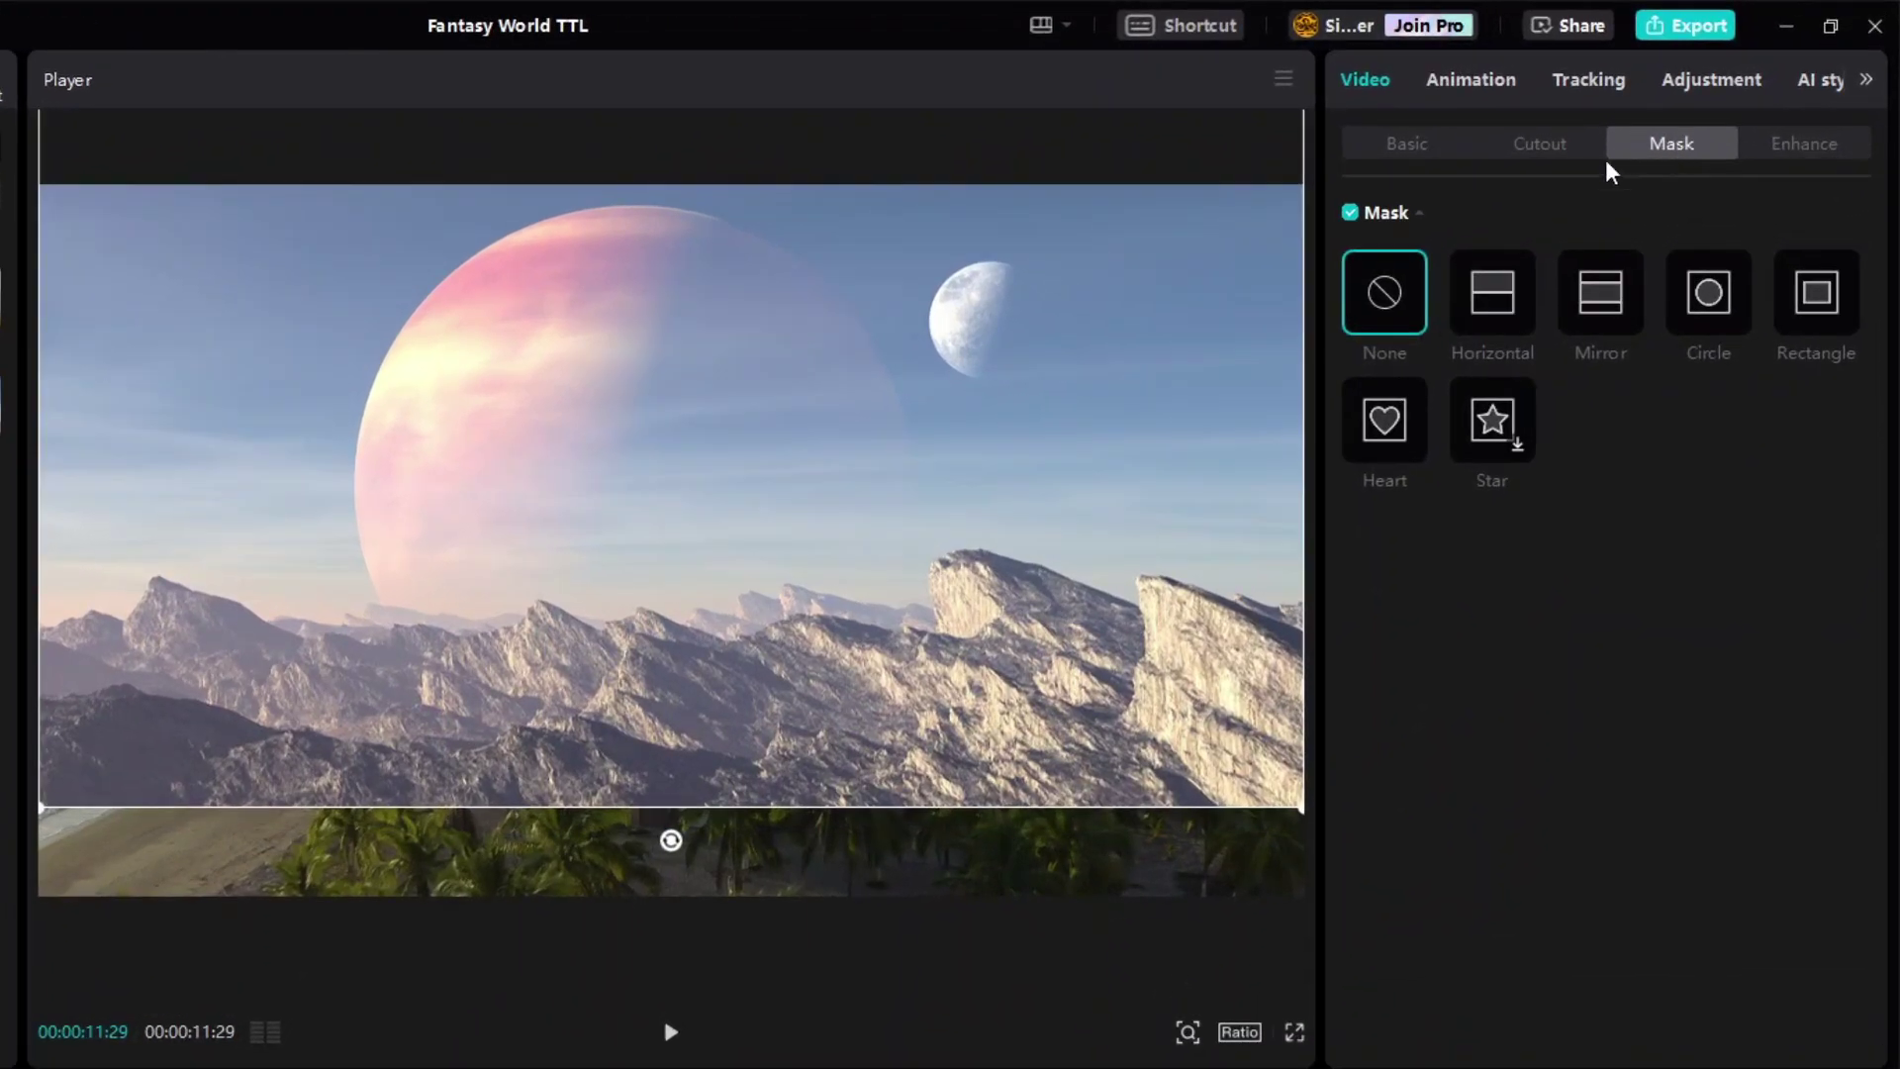
click(1601, 227)
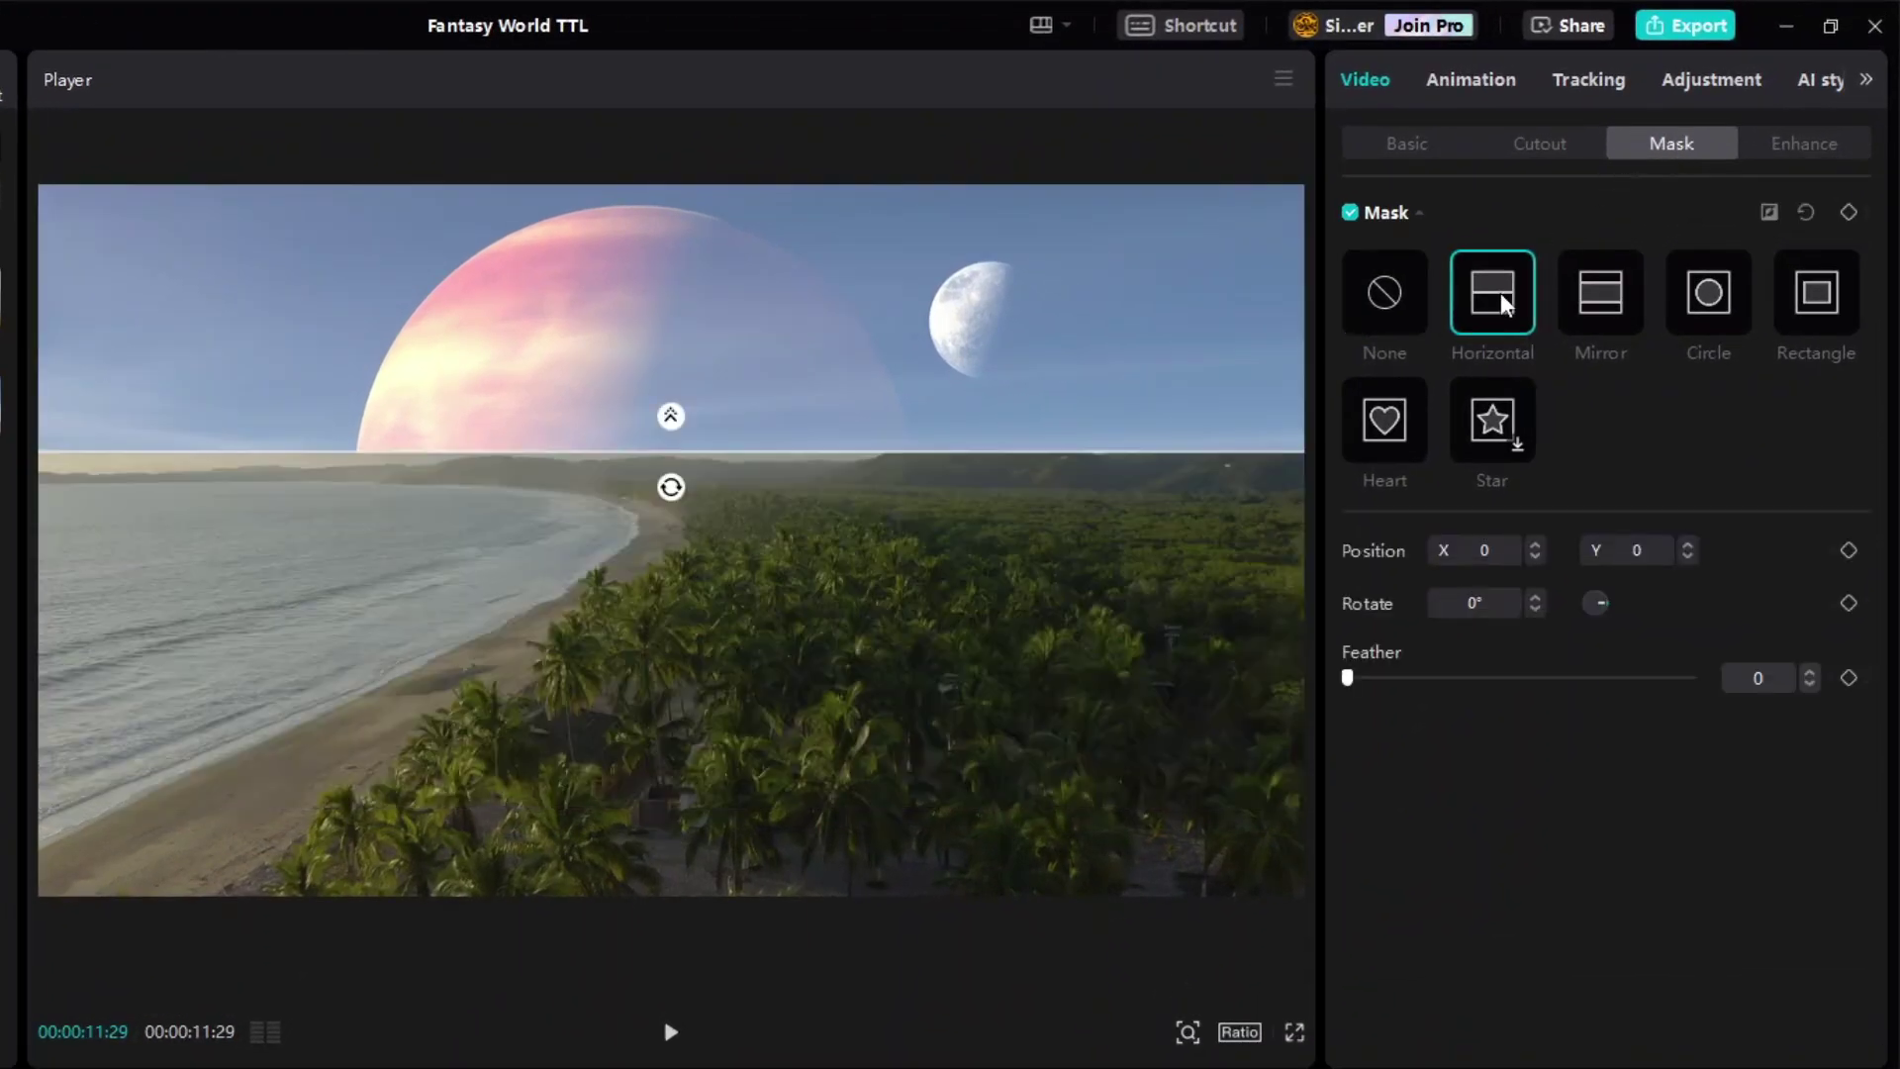
drag(797, 453, 801, 428)
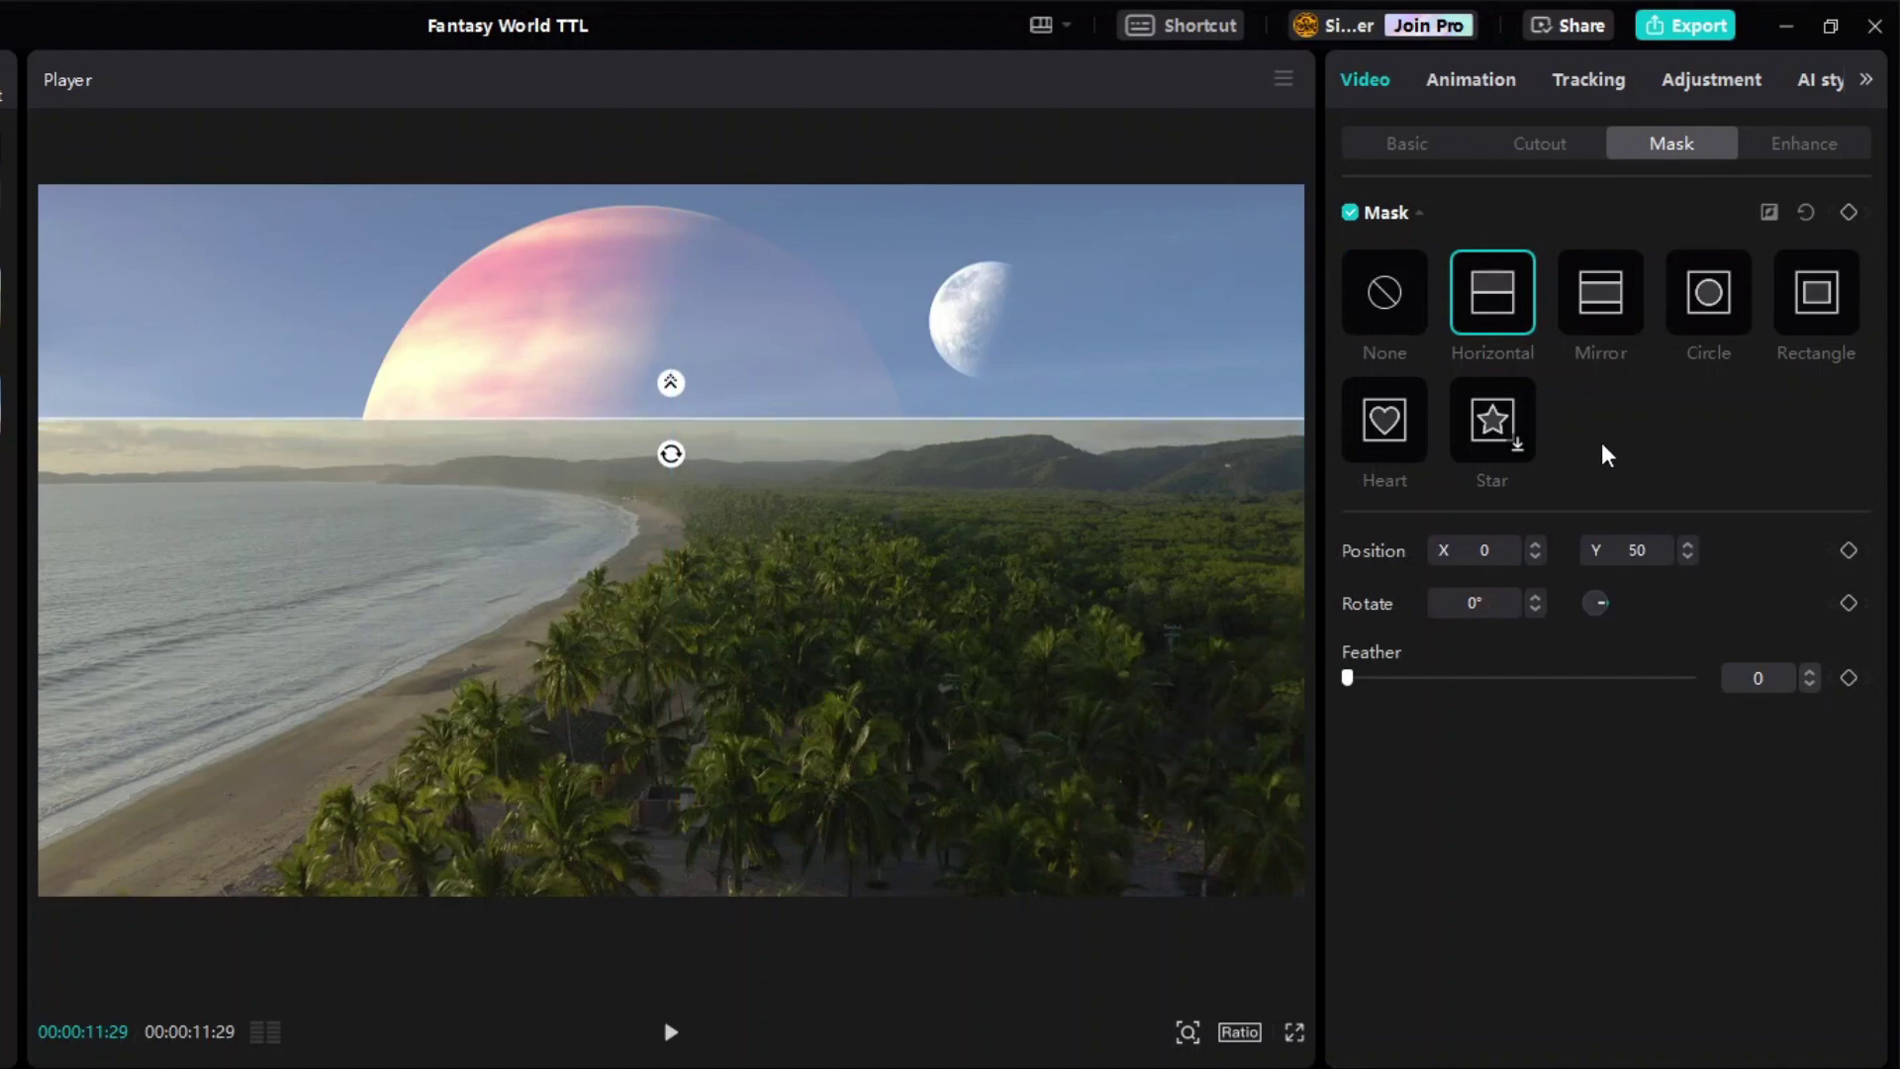
click(1535, 610)
click(1535, 610)
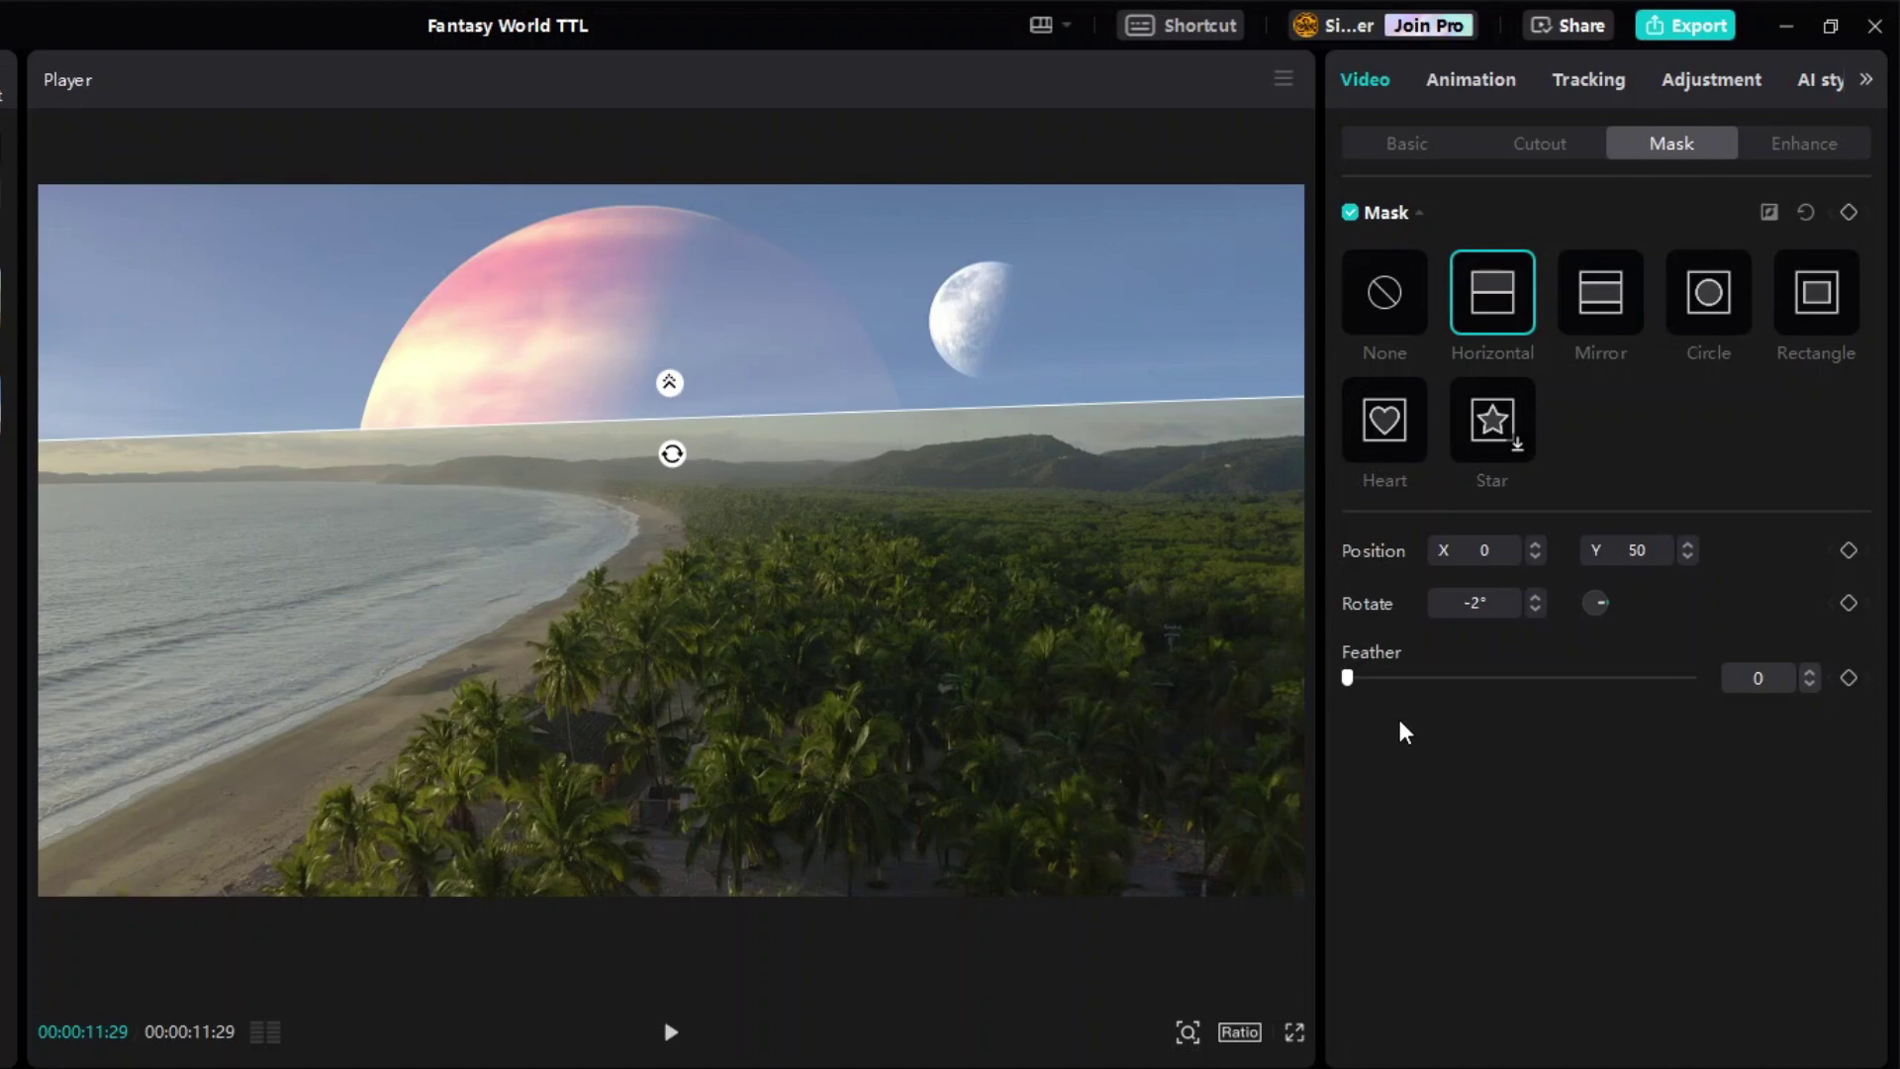
drag(1347, 677, 1380, 679)
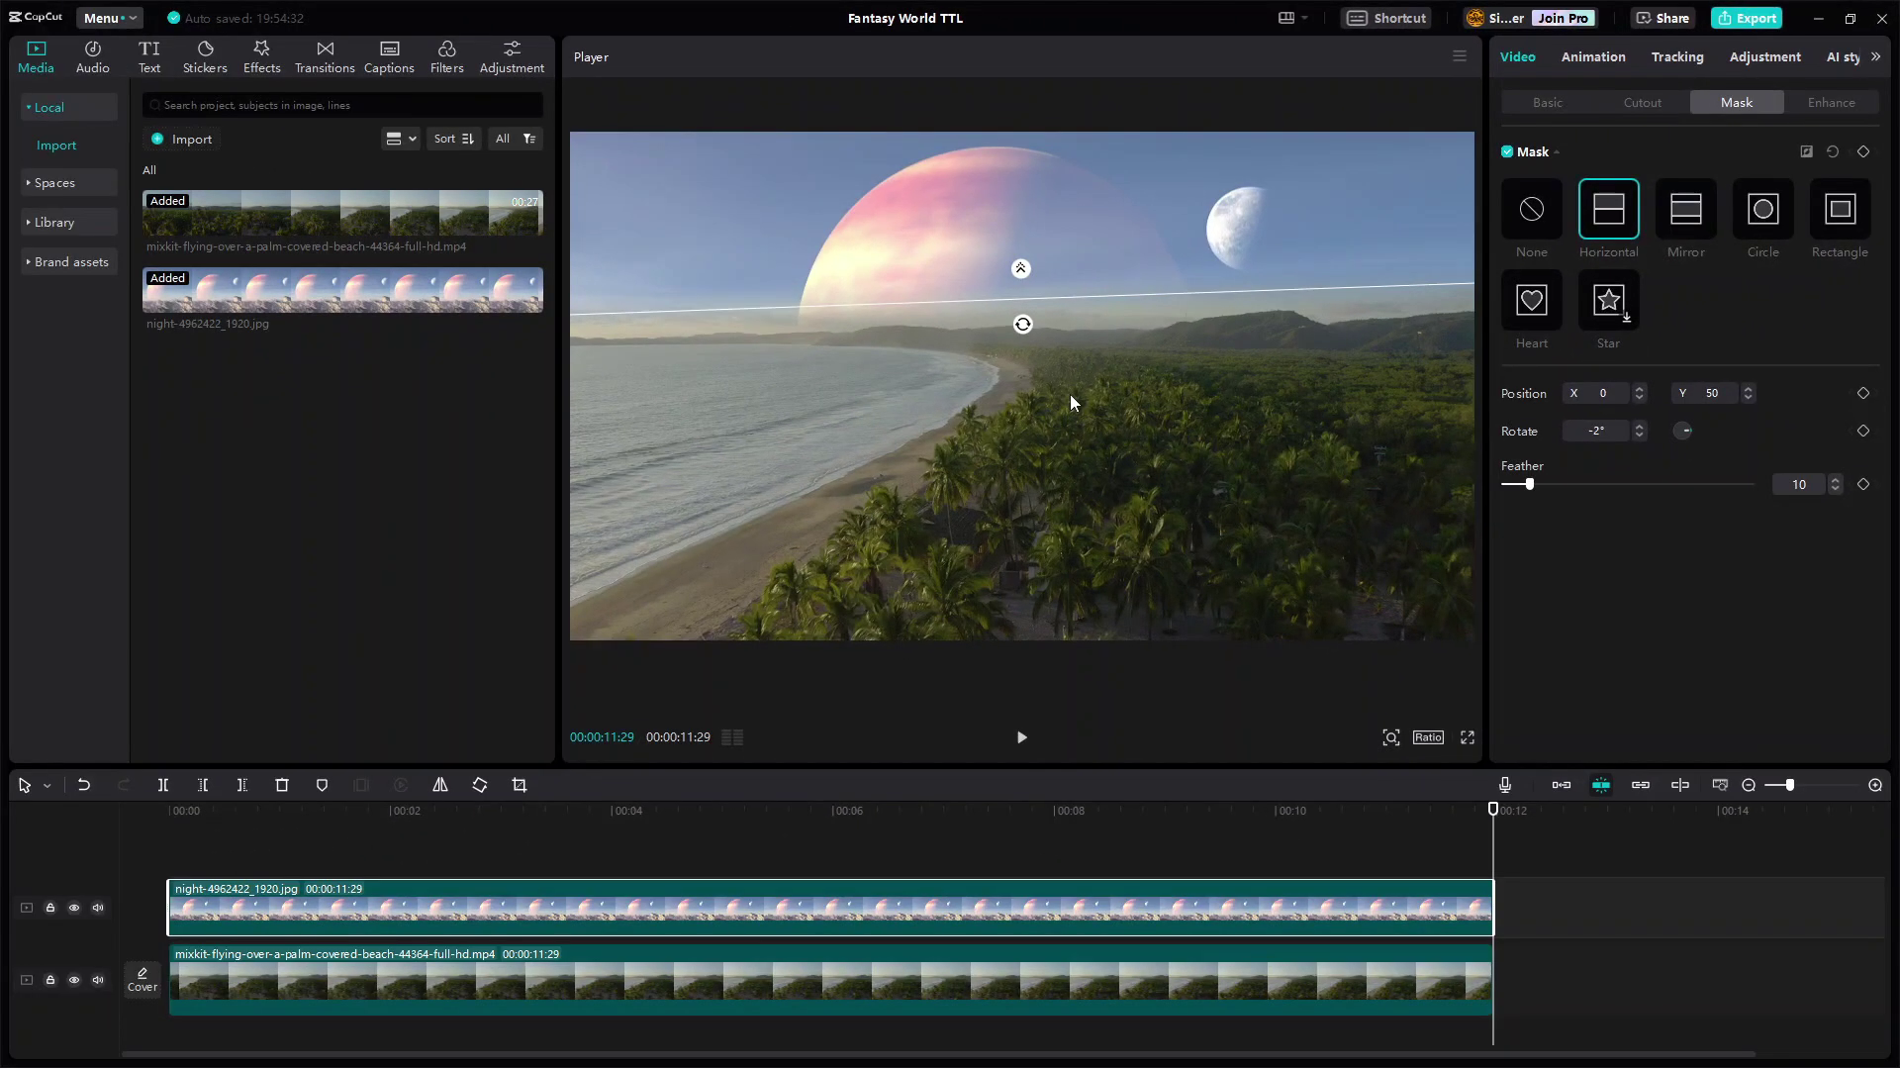
- Set the beach clip's Basic adjustments to Temp 35, Hue -35, Saturation 50, Brightness 5
click(492, 991)
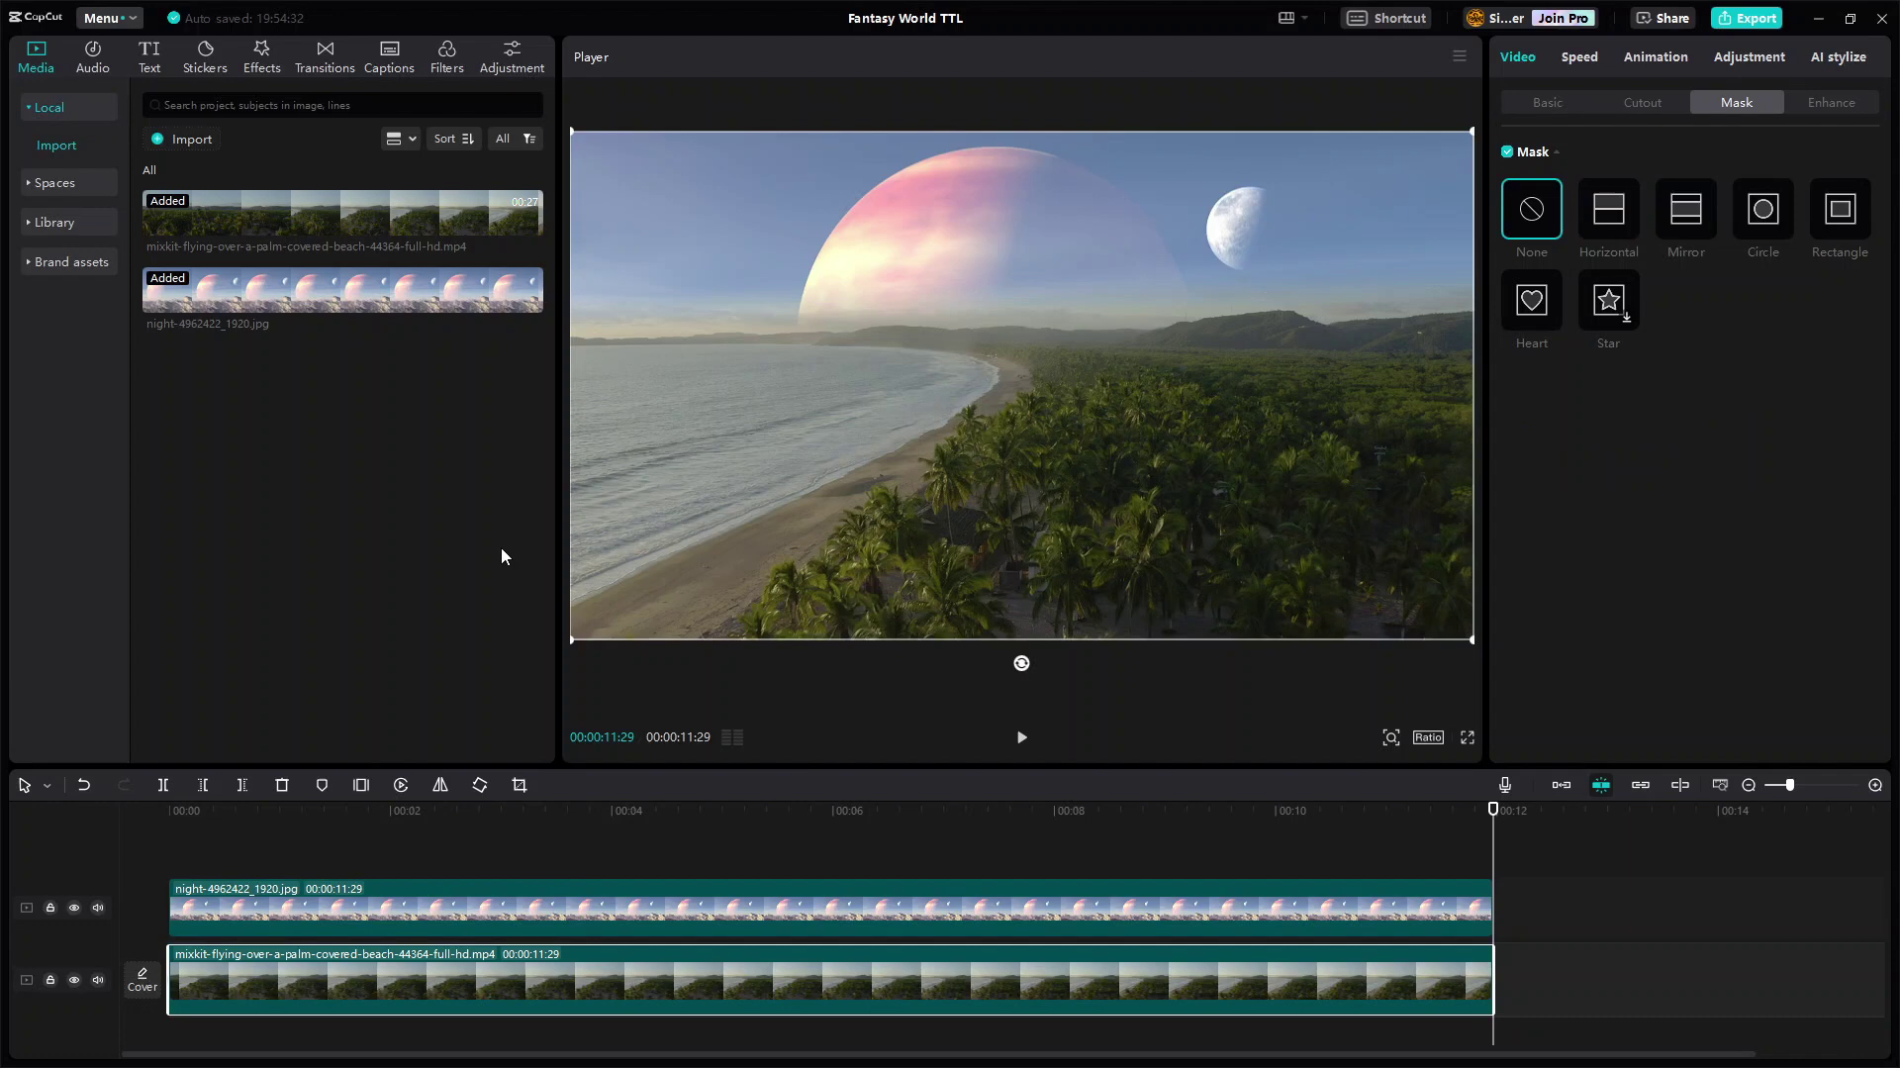
click(1786, 75)
scroll(1780, 400, down, 5)
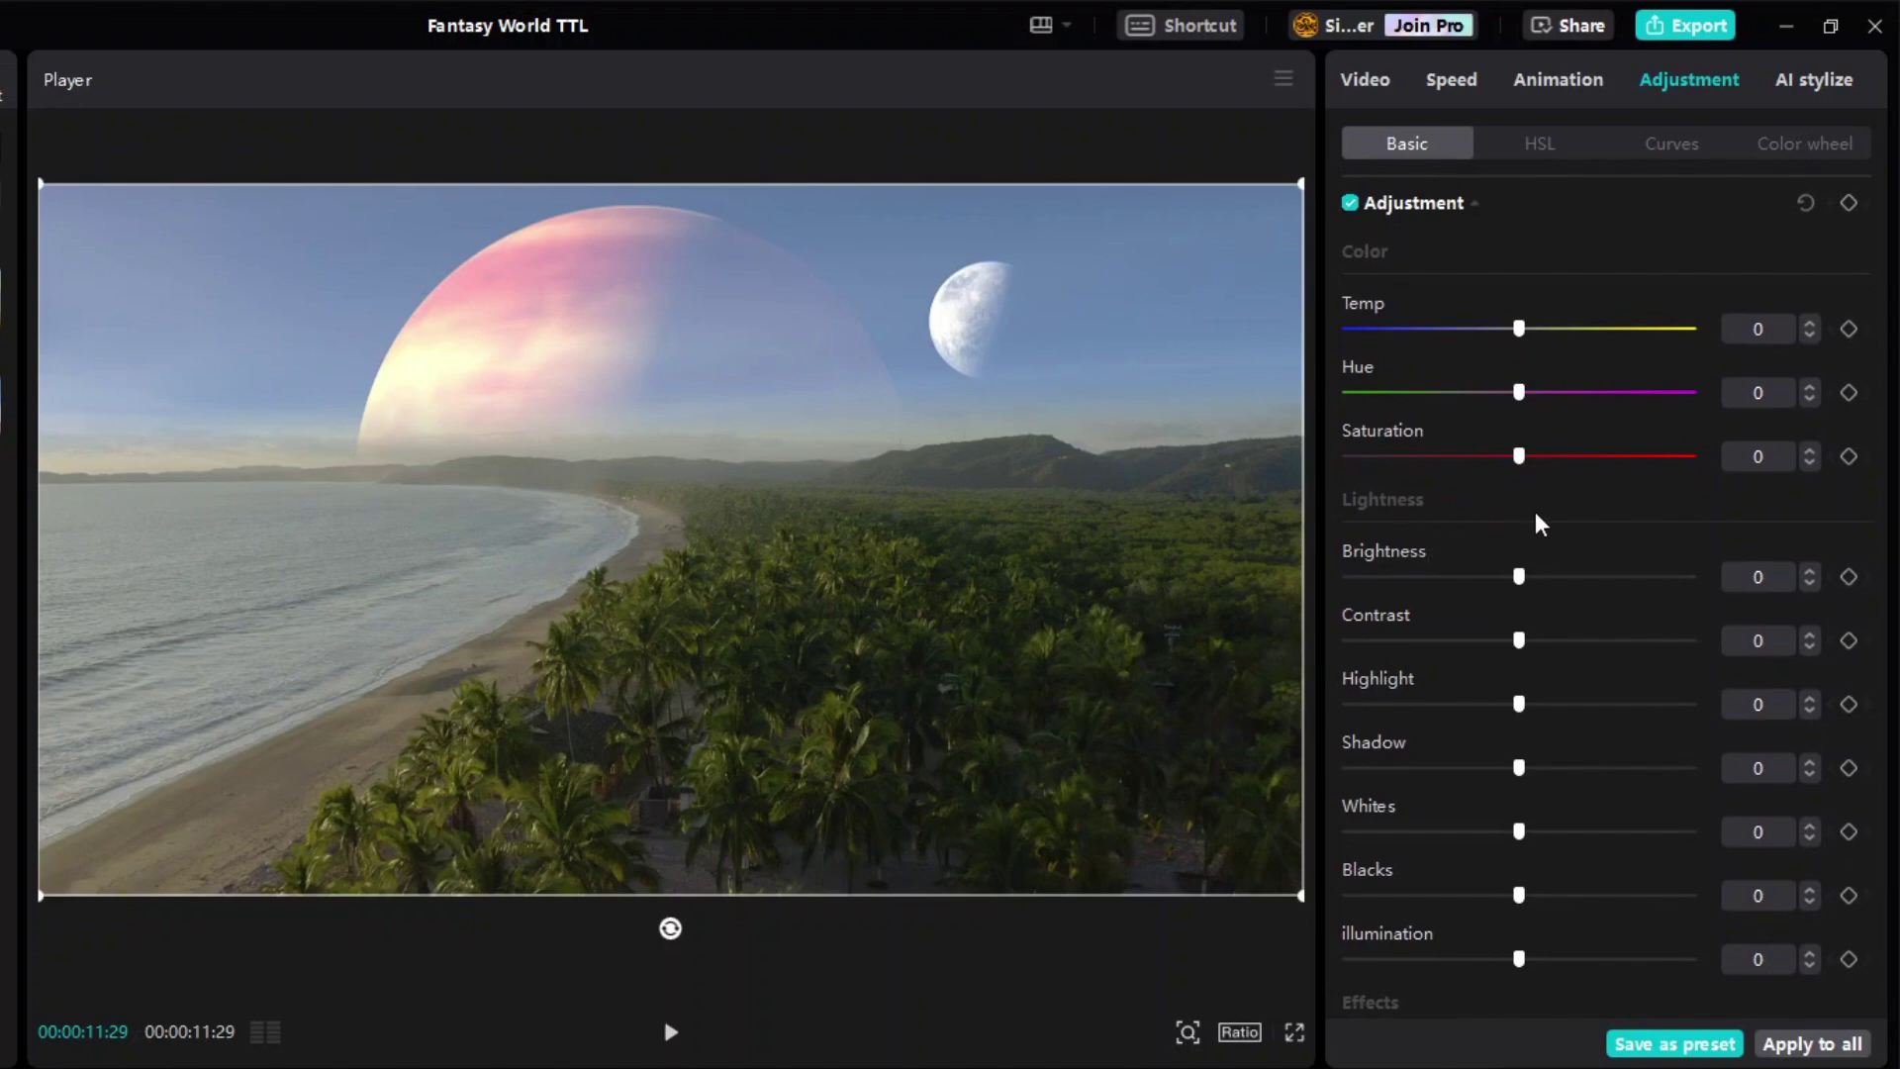
drag(1519, 335, 1605, 354)
drag(1605, 333, 1401, 343)
drag(1402, 335, 1637, 376)
drag(1526, 401, 1400, 396)
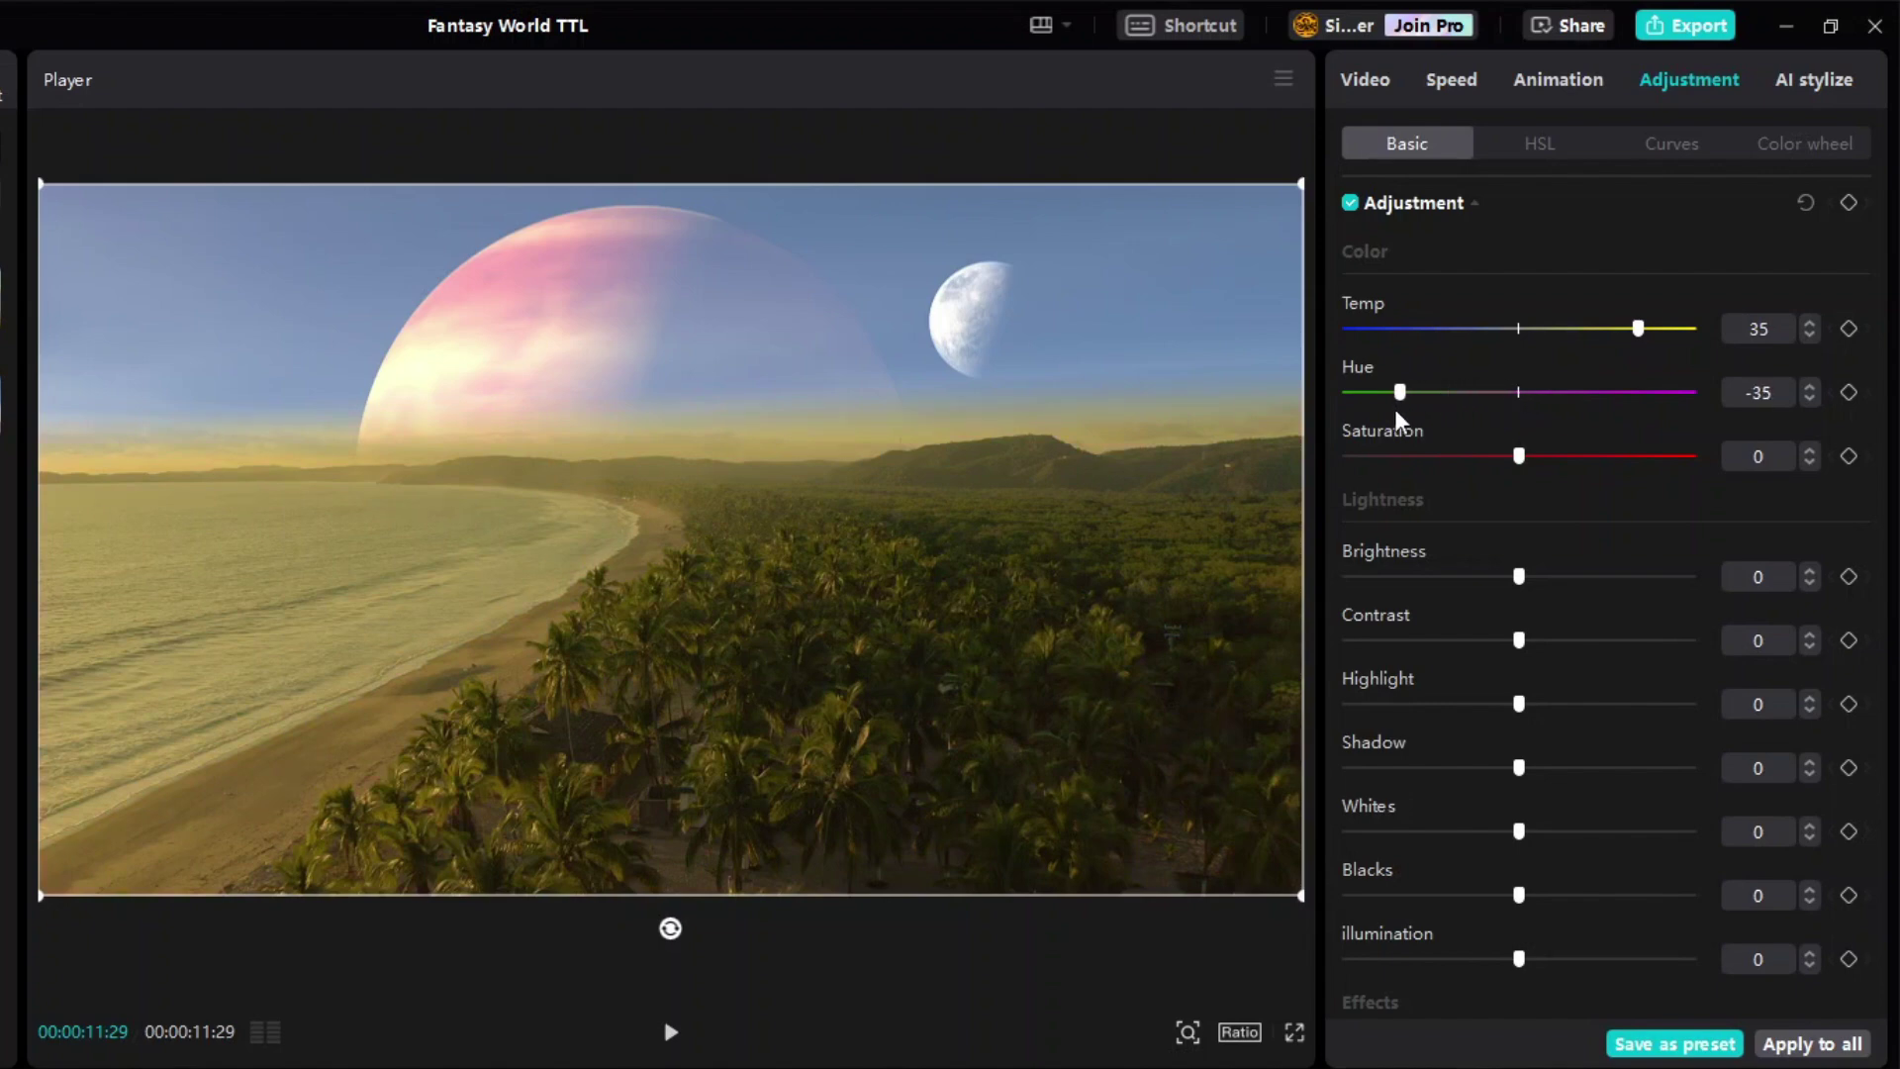
drag(1519, 456, 1695, 463)
drag(1519, 578, 1537, 591)
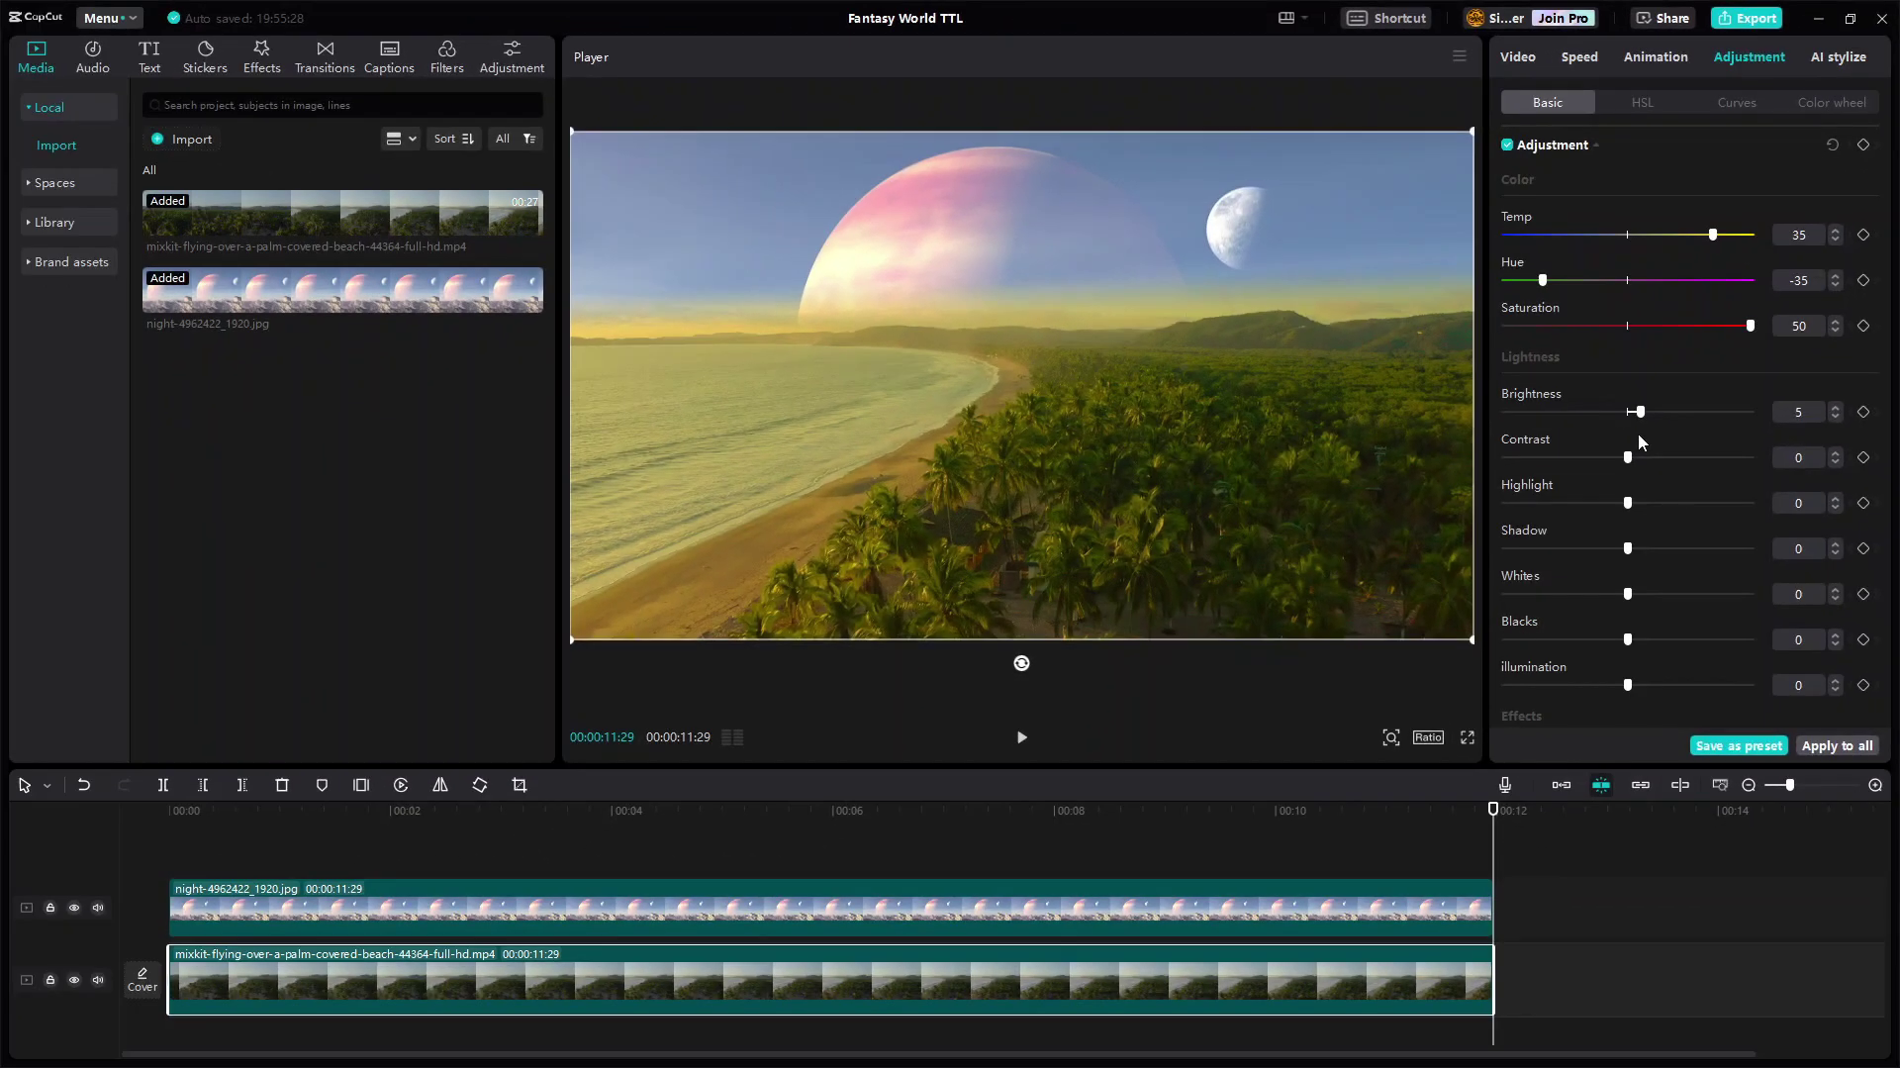
- Set the night image's Temp 35, Hue -35, Saturation -15 and Shadow -20
click(710, 897)
drag(1628, 234, 1715, 236)
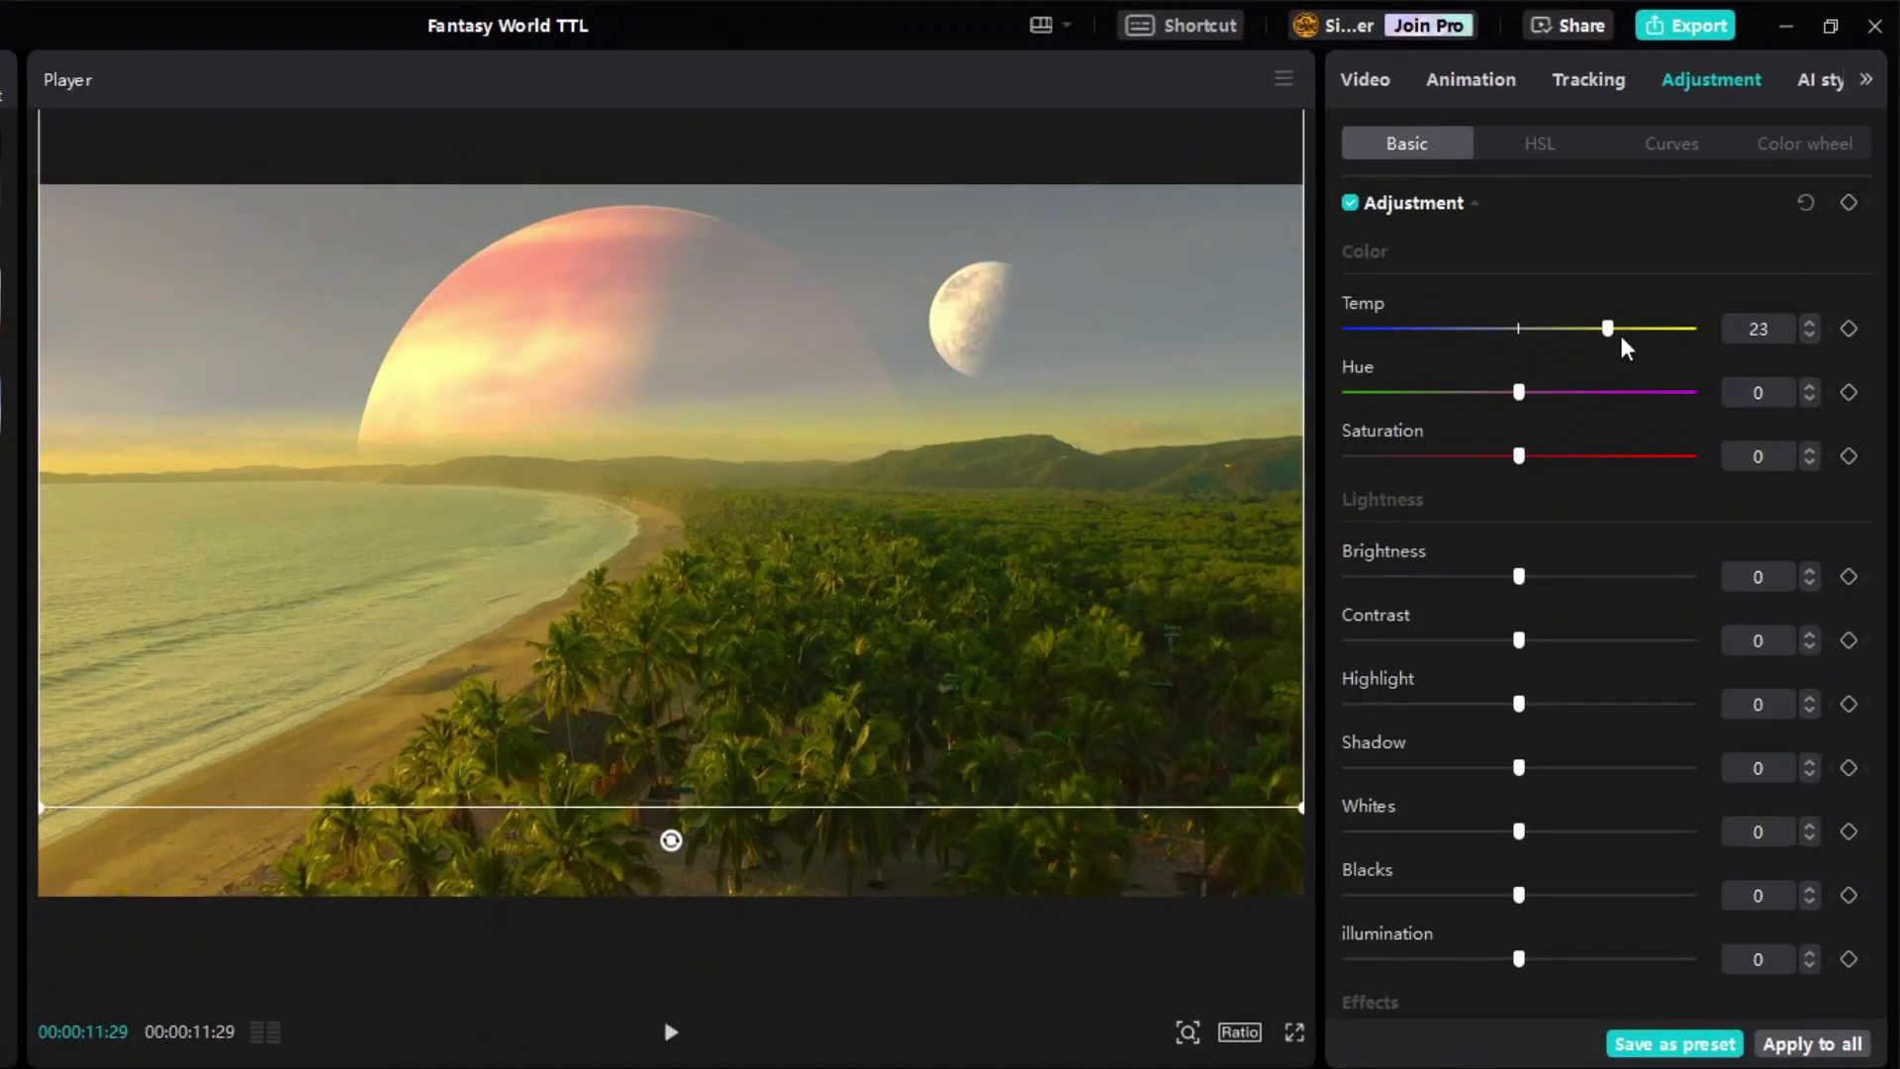
drag(1519, 393, 1399, 393)
drag(1519, 456, 1468, 456)
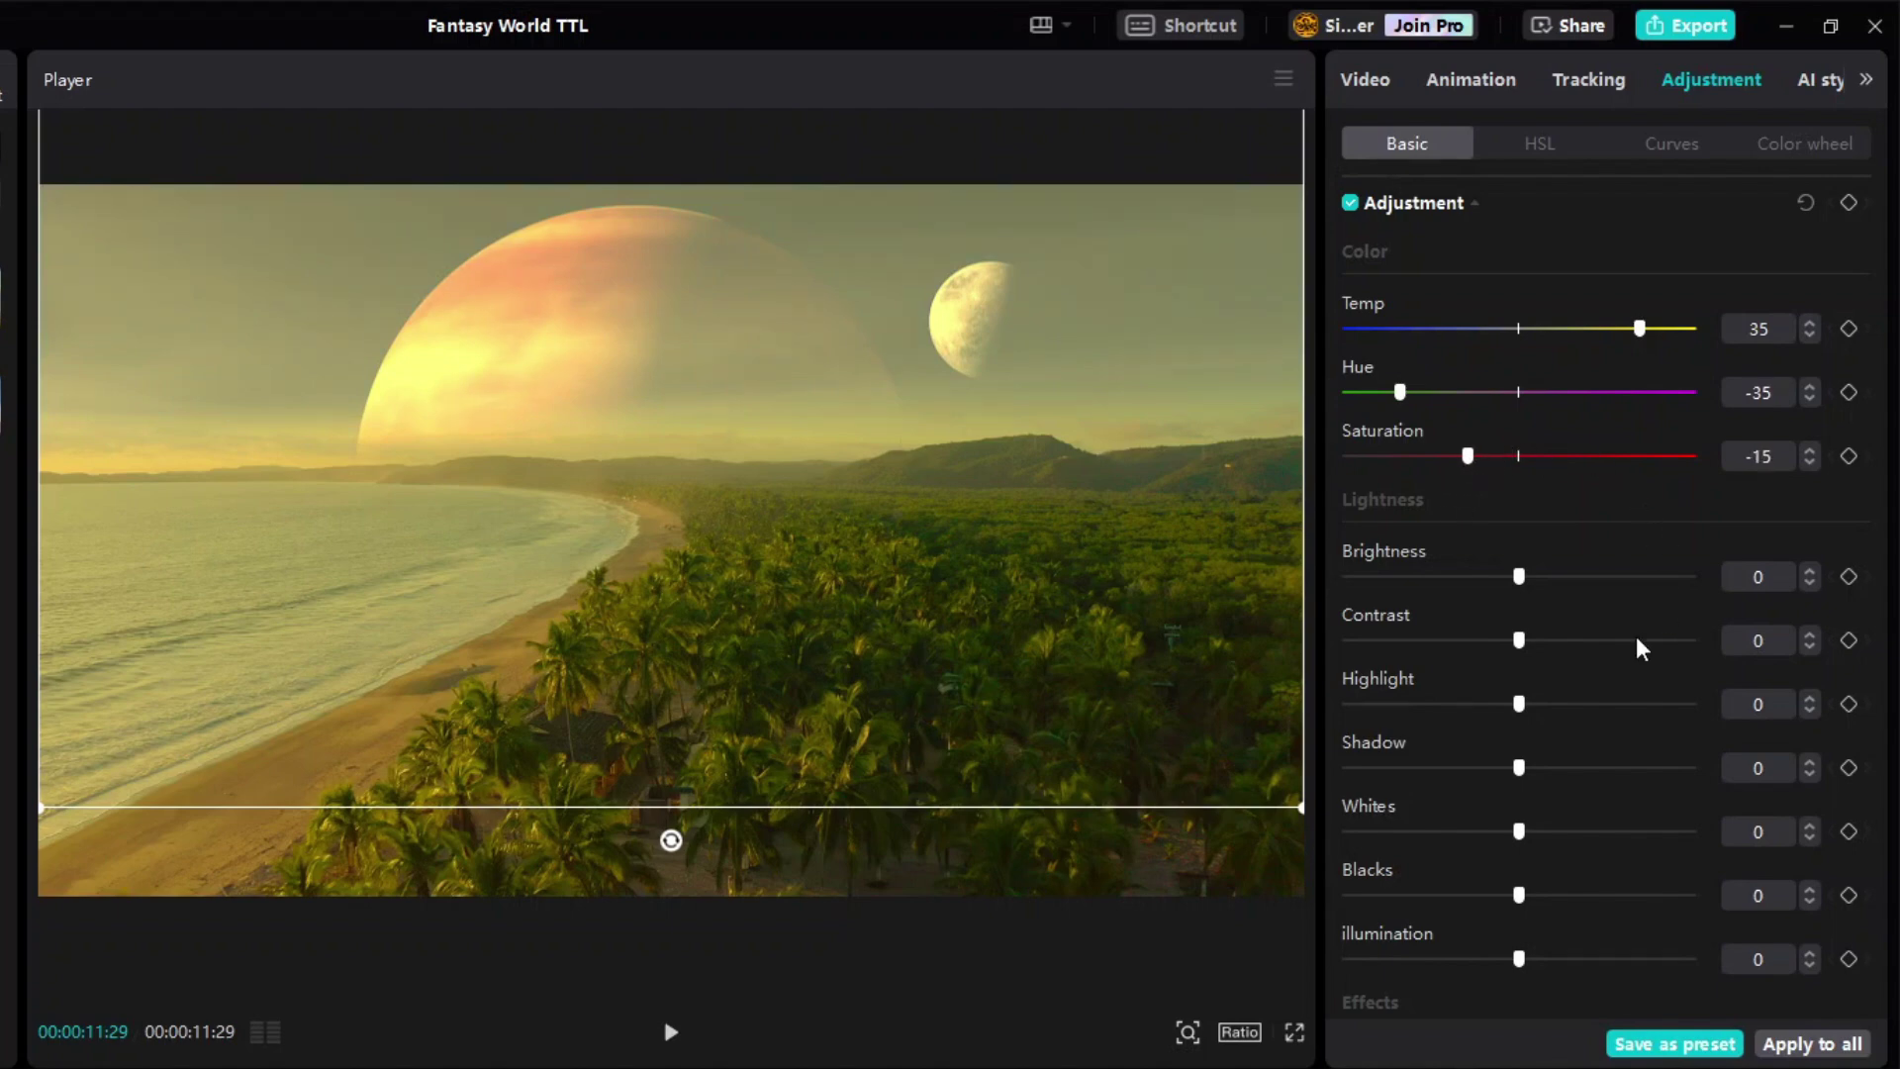
drag(1521, 770, 1425, 763)
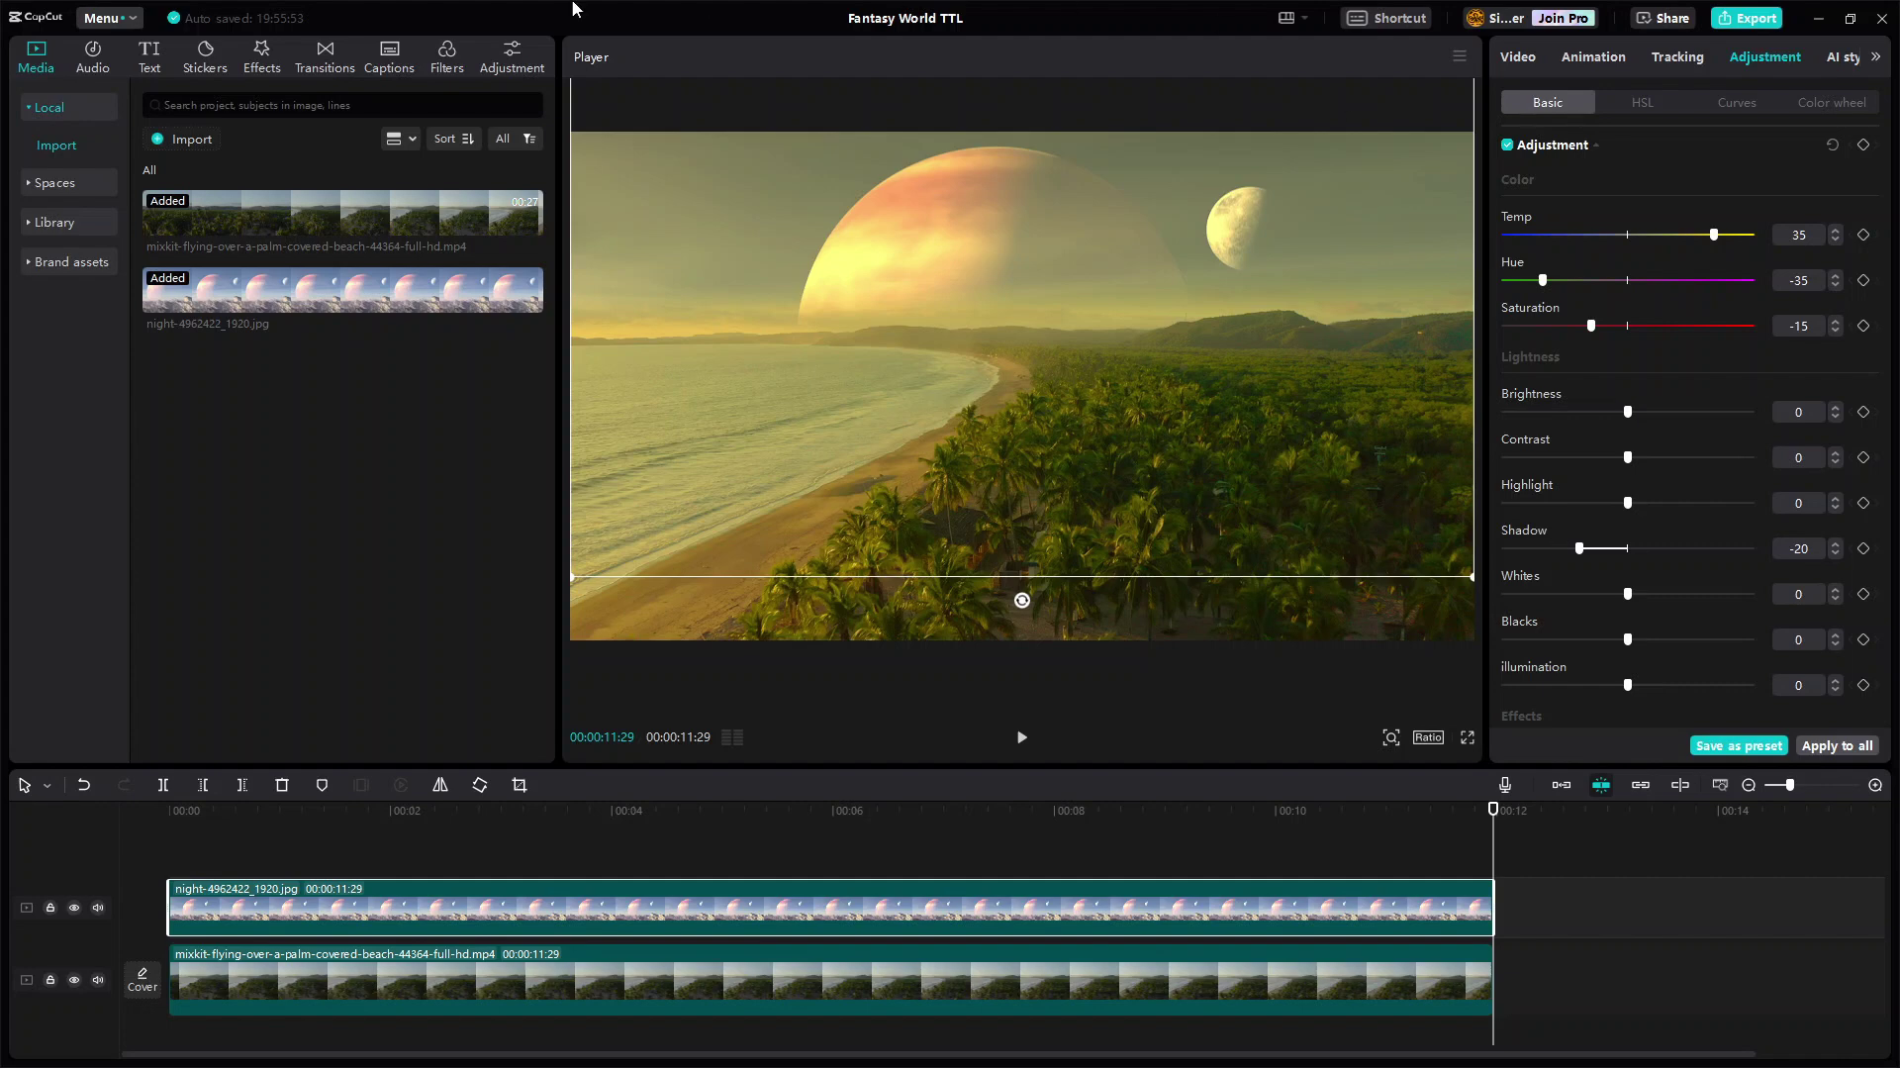
- Search stickers for 'flying bird' and add the flying eagle sticker
click(205, 51)
click(239, 113)
text(flying bird)
key(Return)
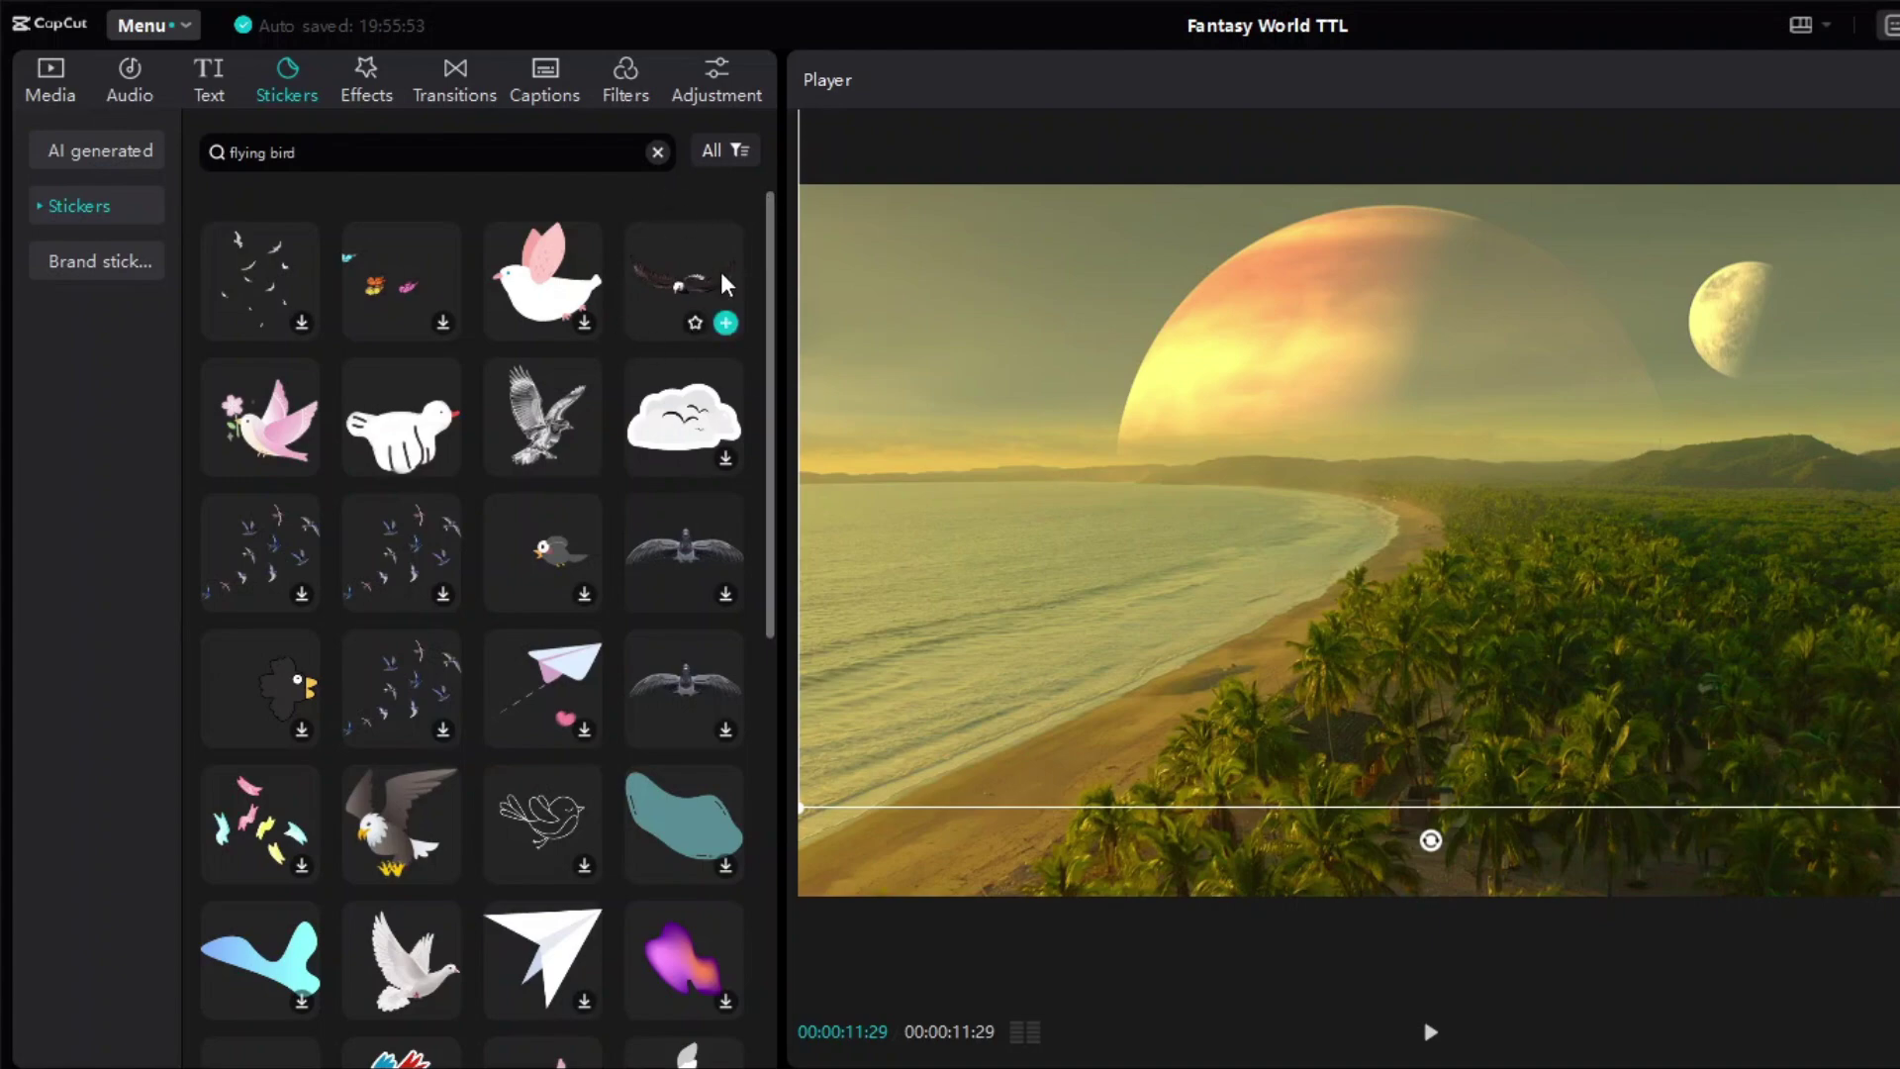
click(724, 320)
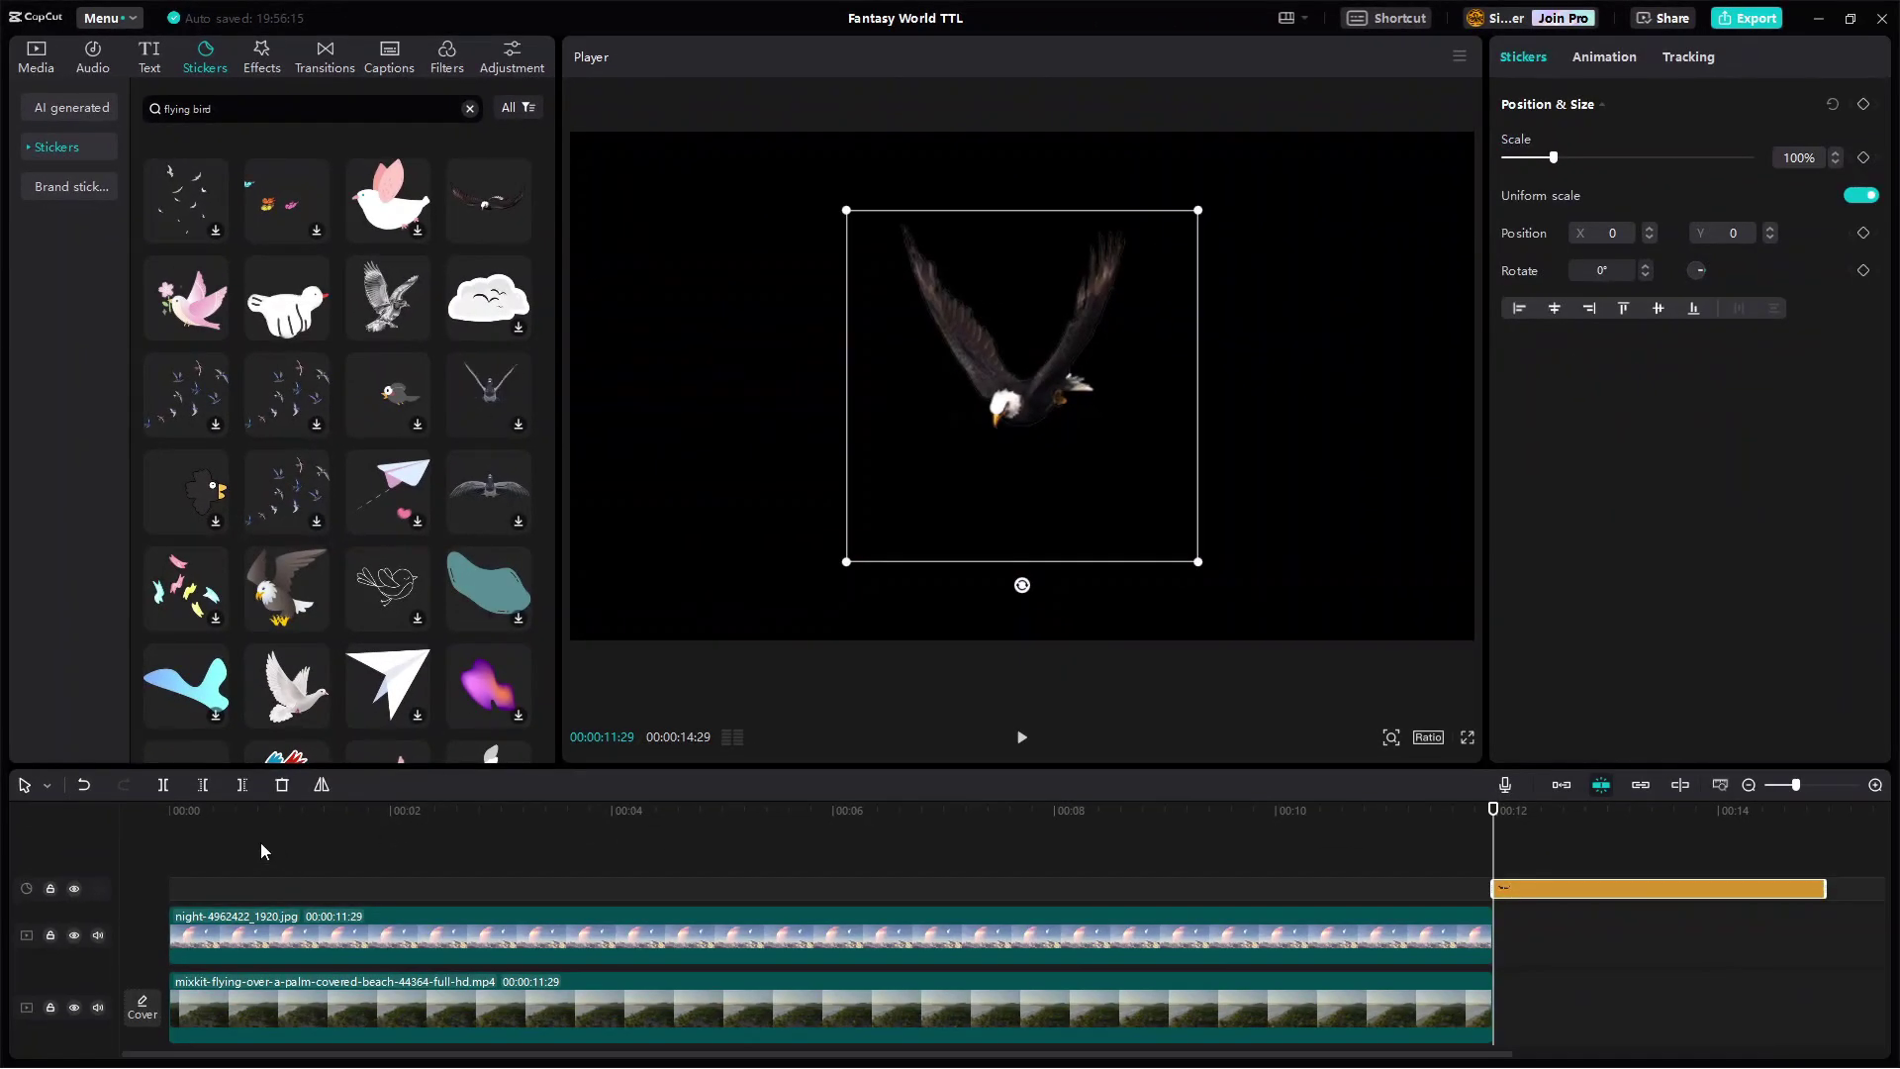
- Run the eagle sticker from 00:00:01:15 to about 10 seconds at 8% scale
click(276, 826)
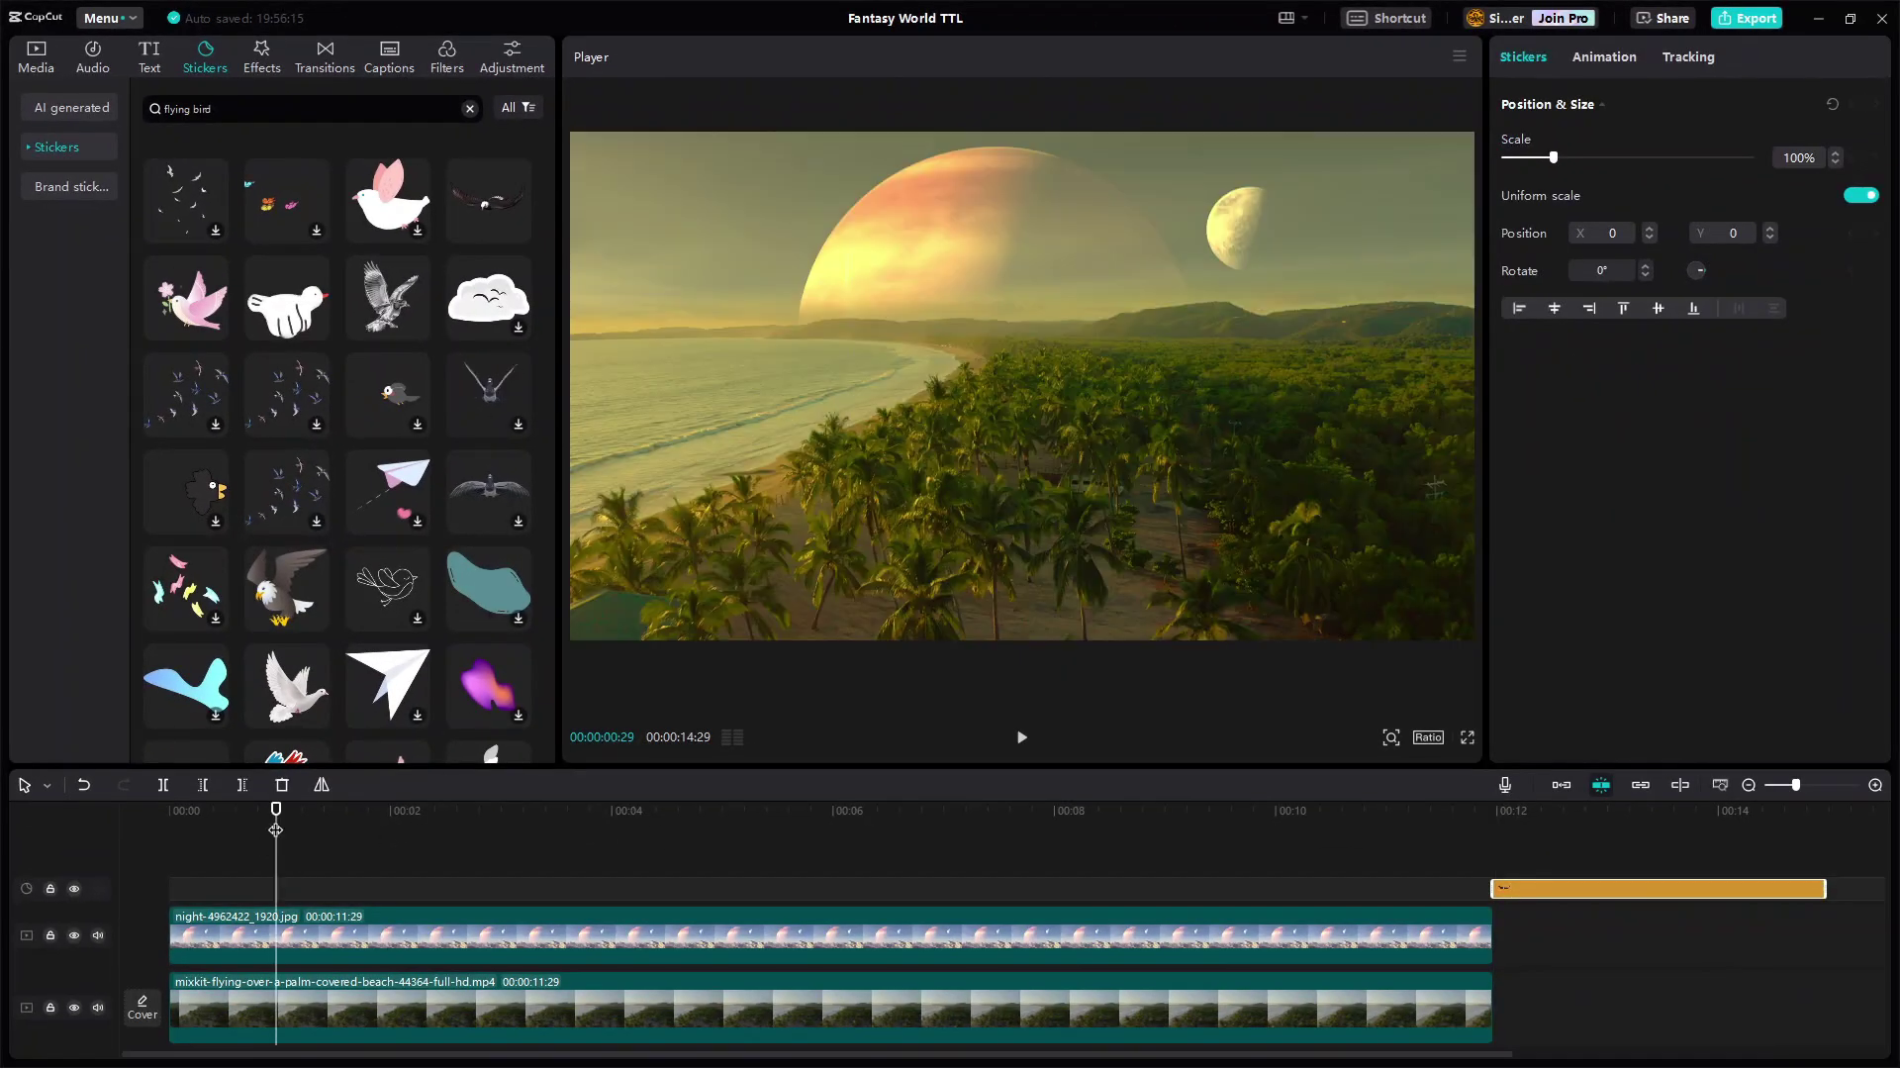
click(332, 831)
drag(1529, 904, 372, 888)
drag(670, 889, 1332, 898)
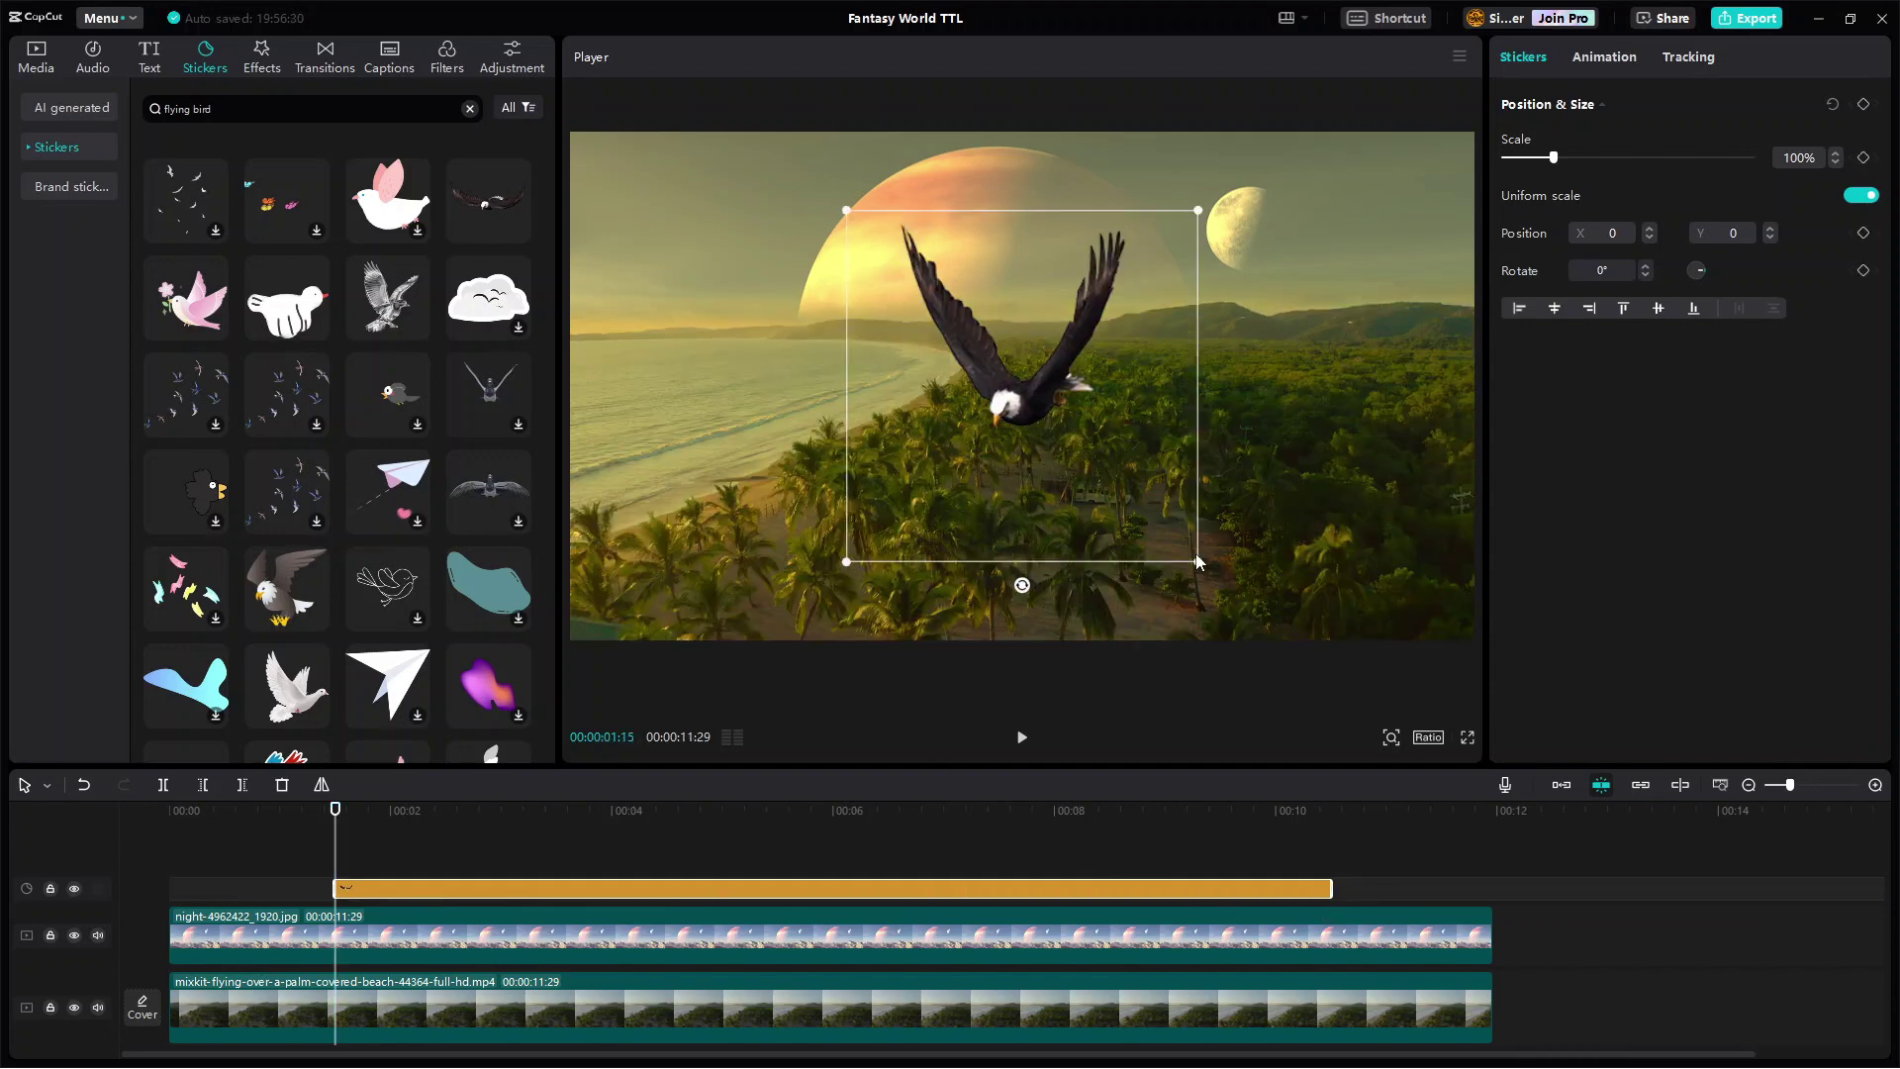
drag(1197, 560, 1029, 394)
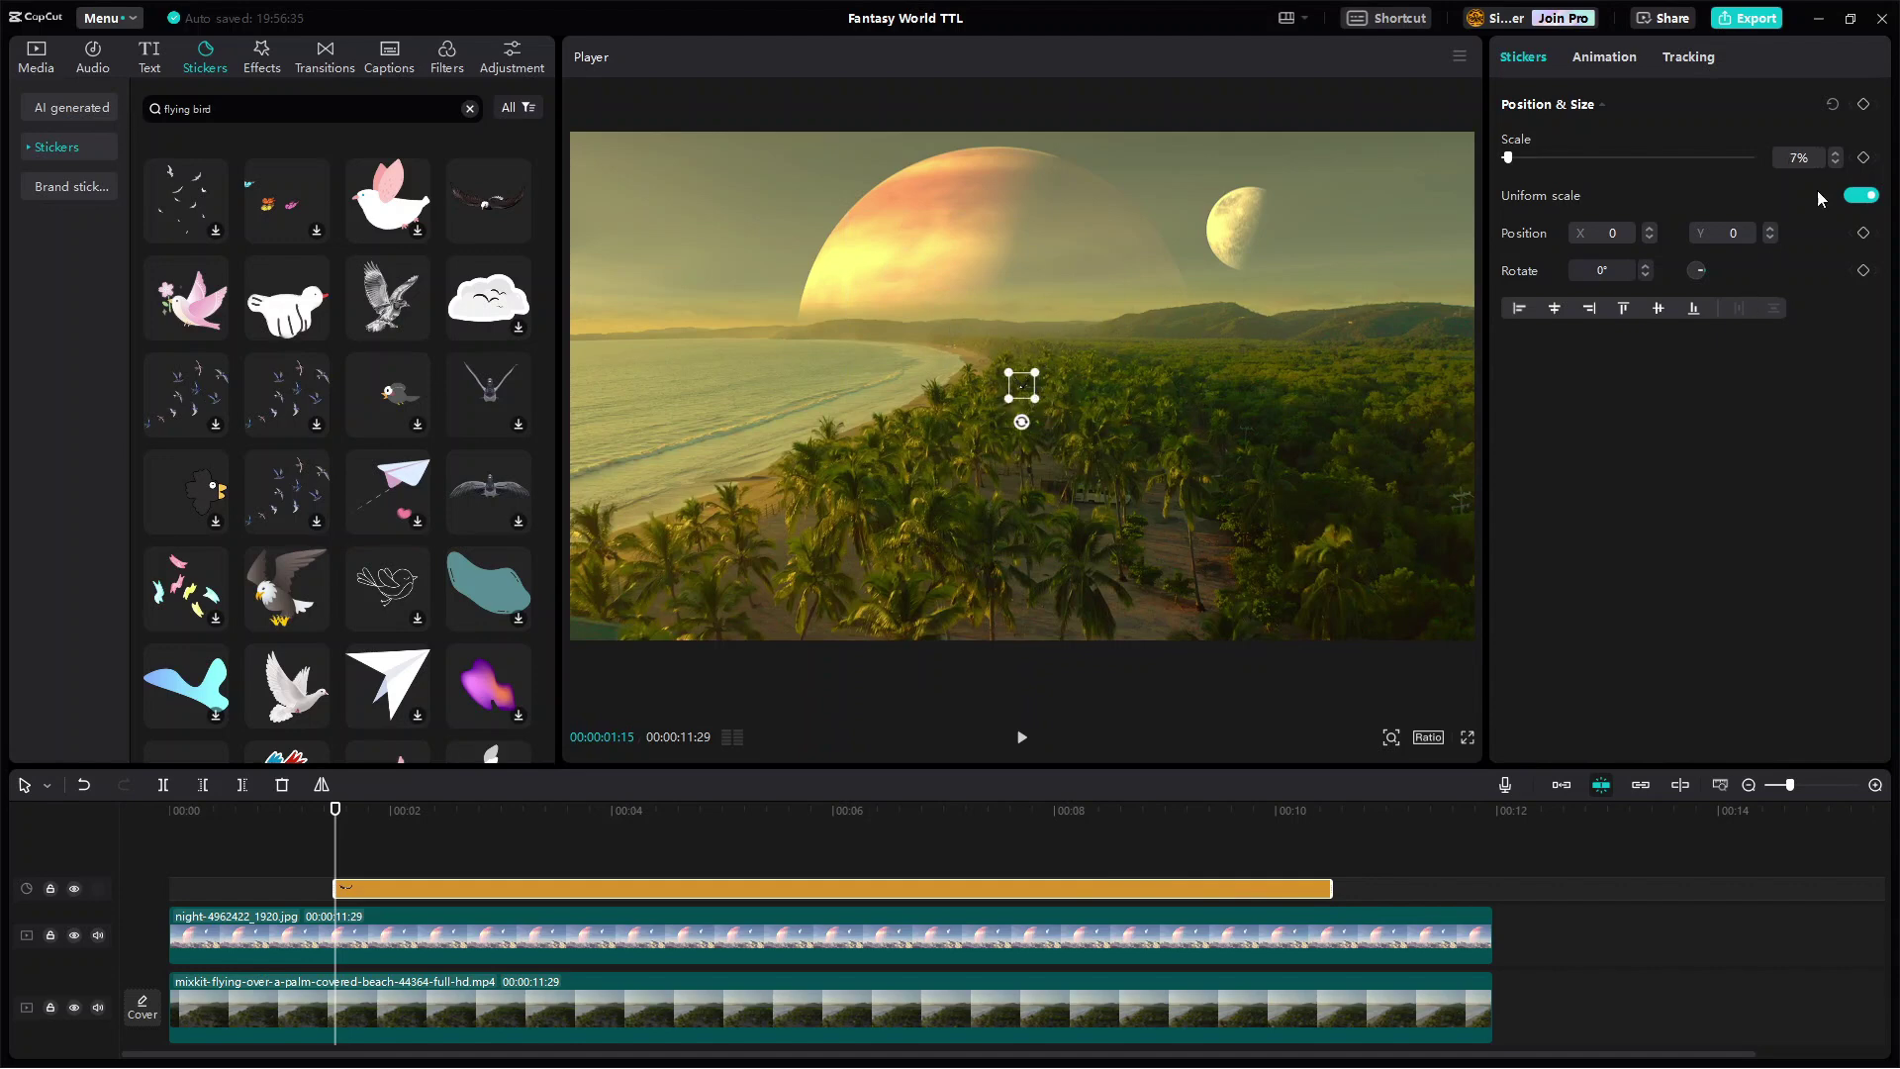
click(1835, 153)
- Move the eagle to the frame's right edge and keyframe its scale and position
drag(1021, 388, 1459, 235)
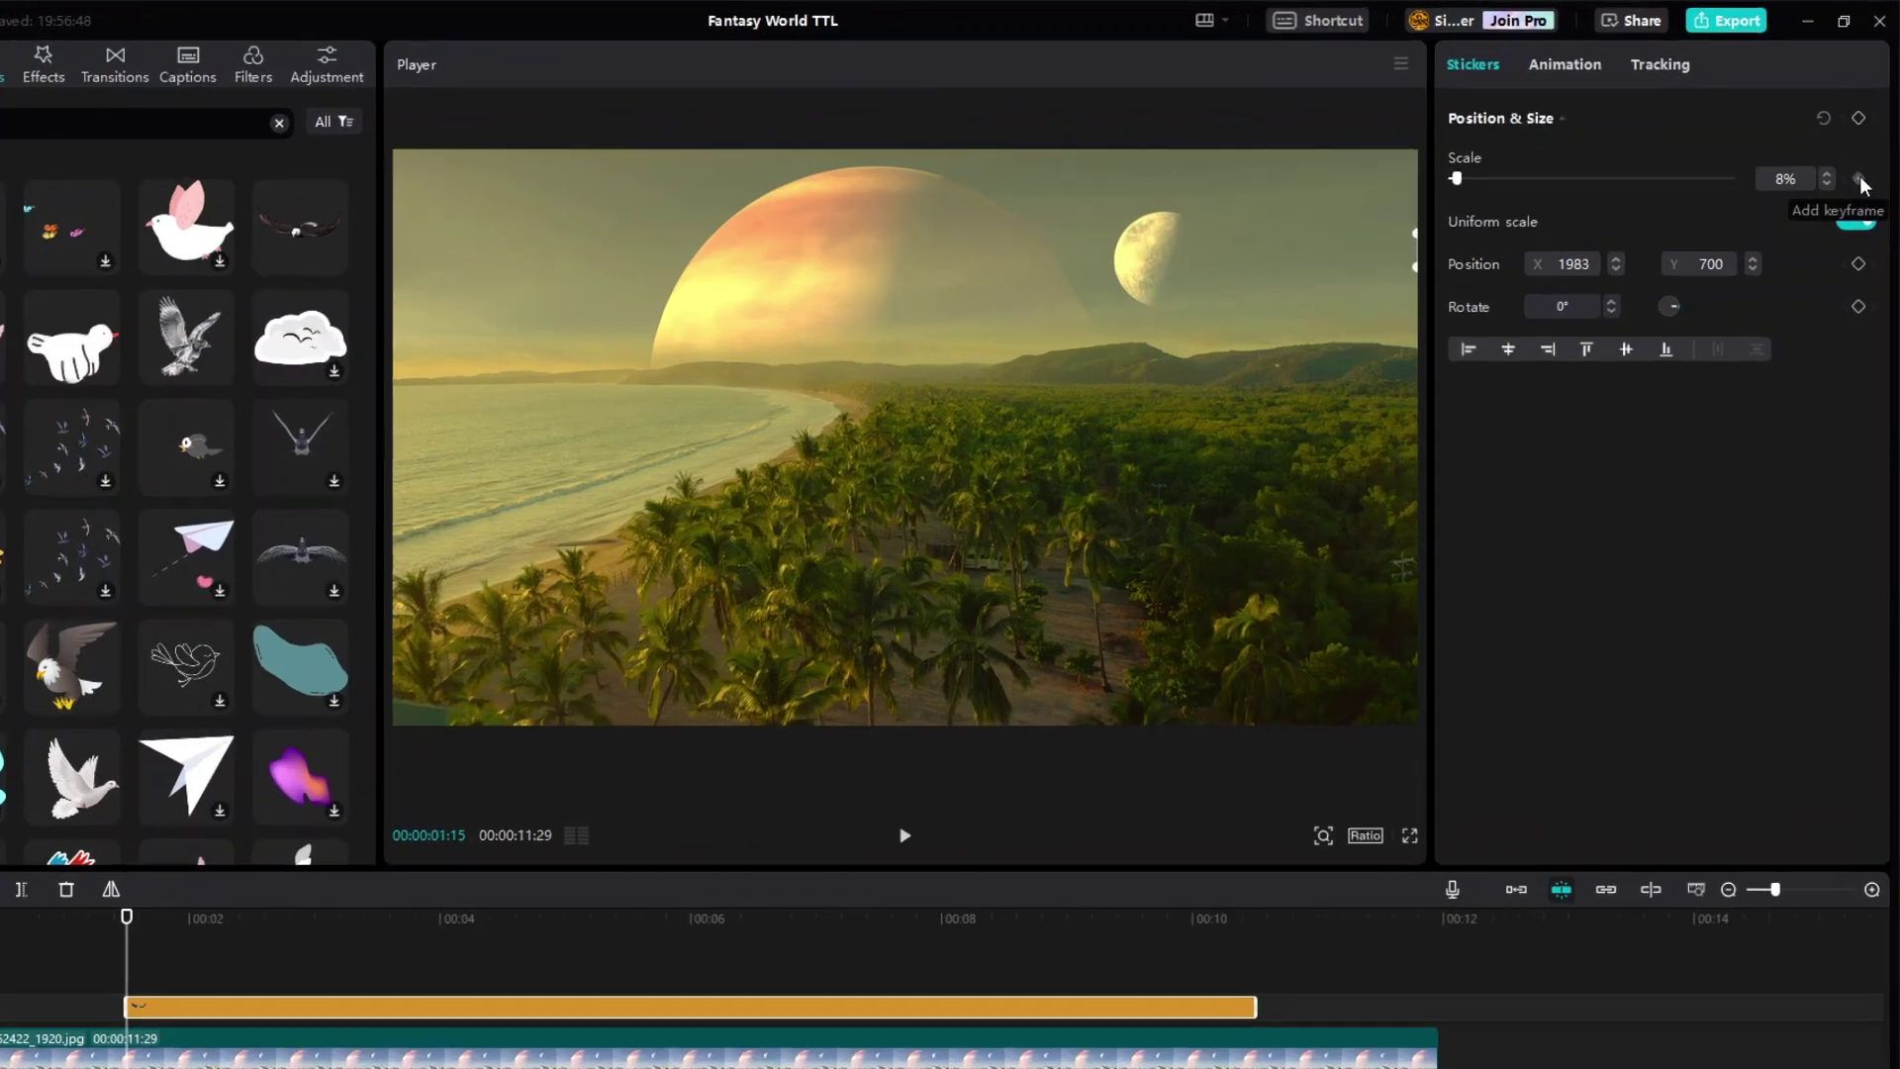
click(1858, 178)
click(1858, 264)
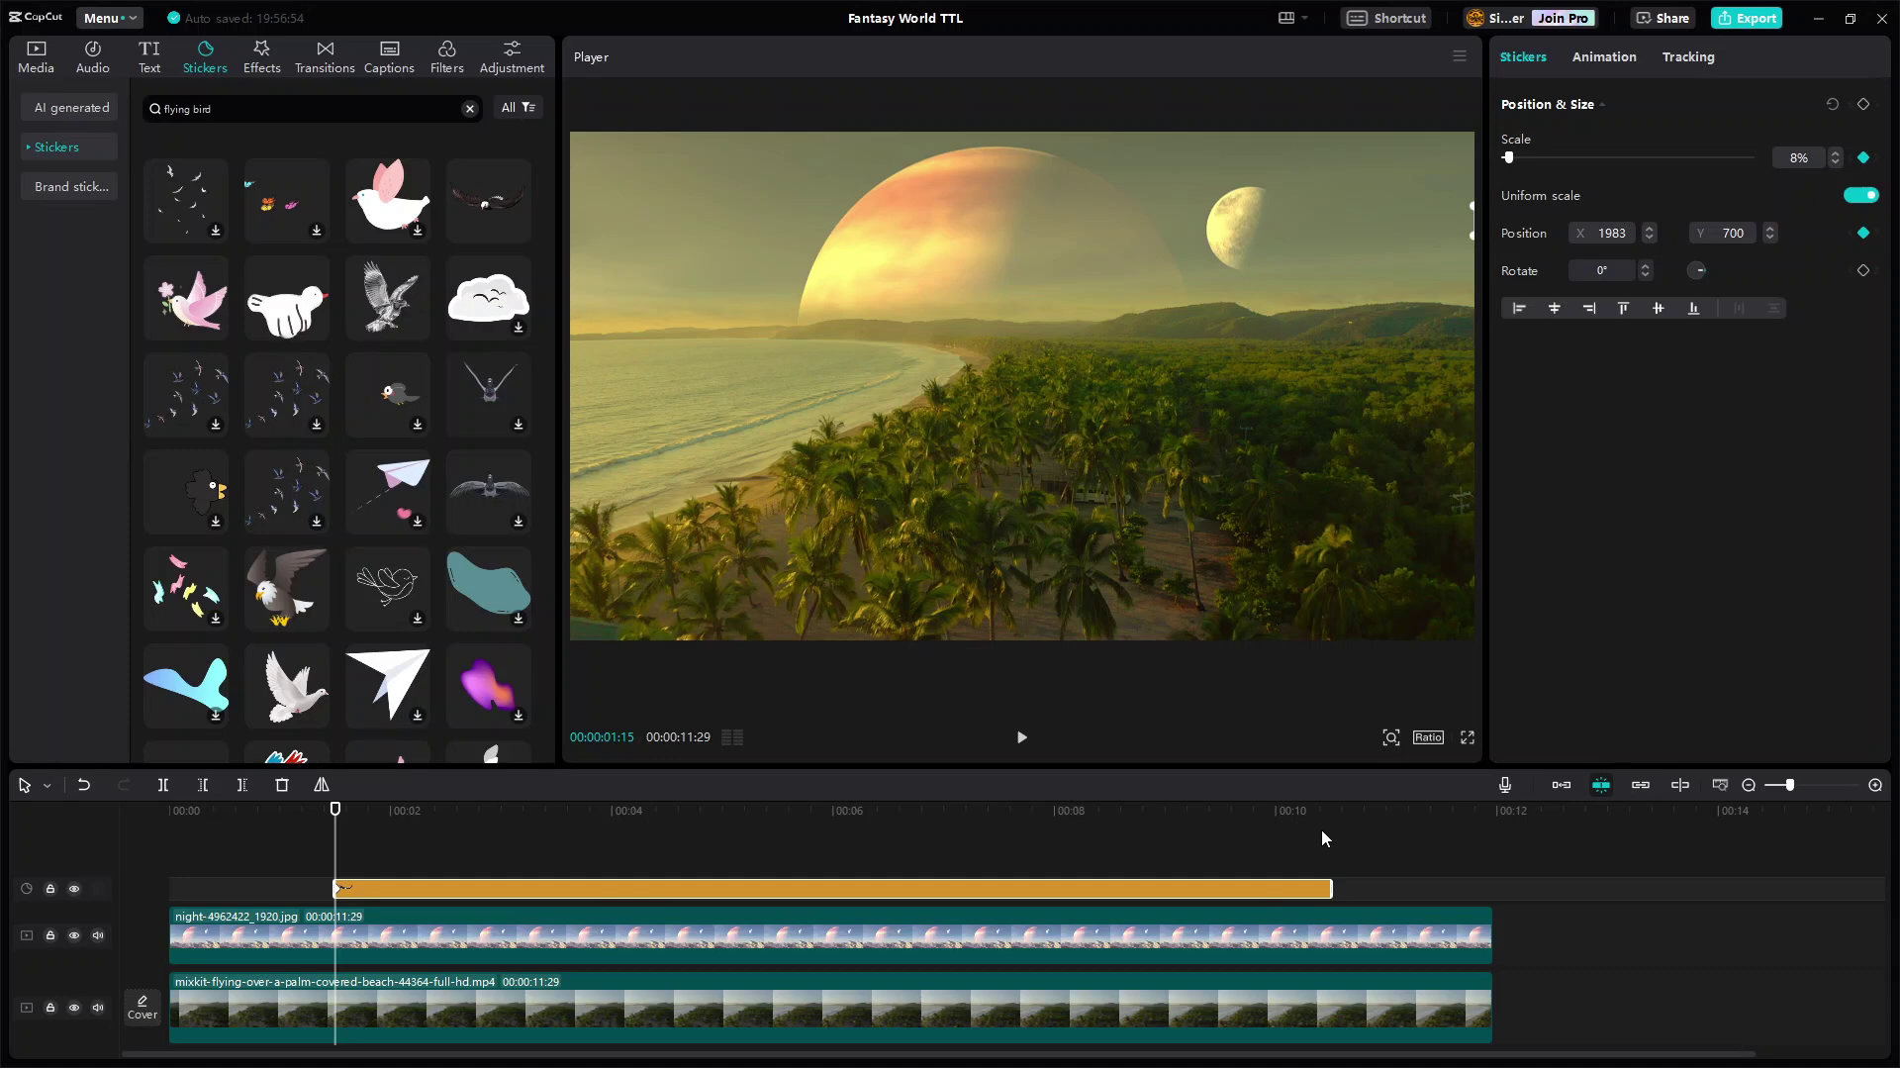
- At 00:00:10:15, keyframe the eagle to X -1983, Y 350 and 15% scale
click(1326, 838)
click(1299, 889)
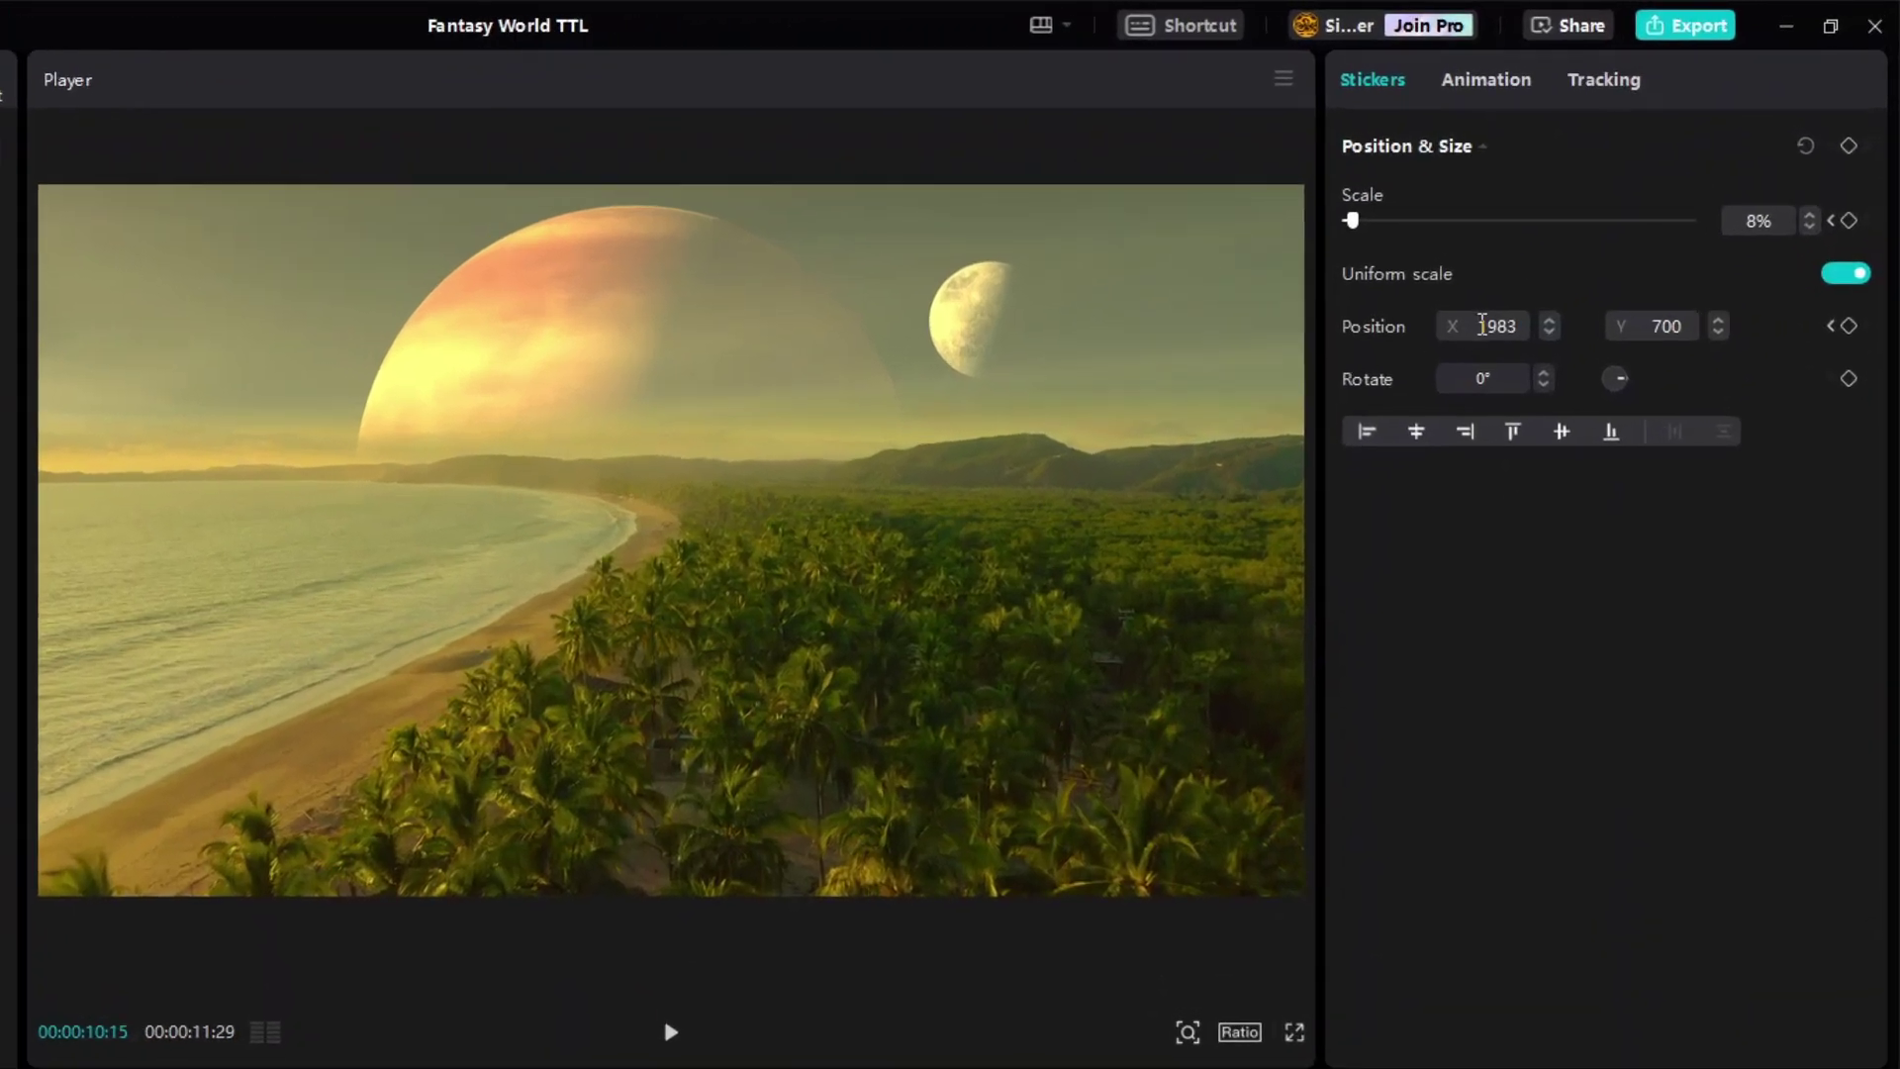
text(-)
key(Return)
click(1694, 327)
text(350)
text(5)
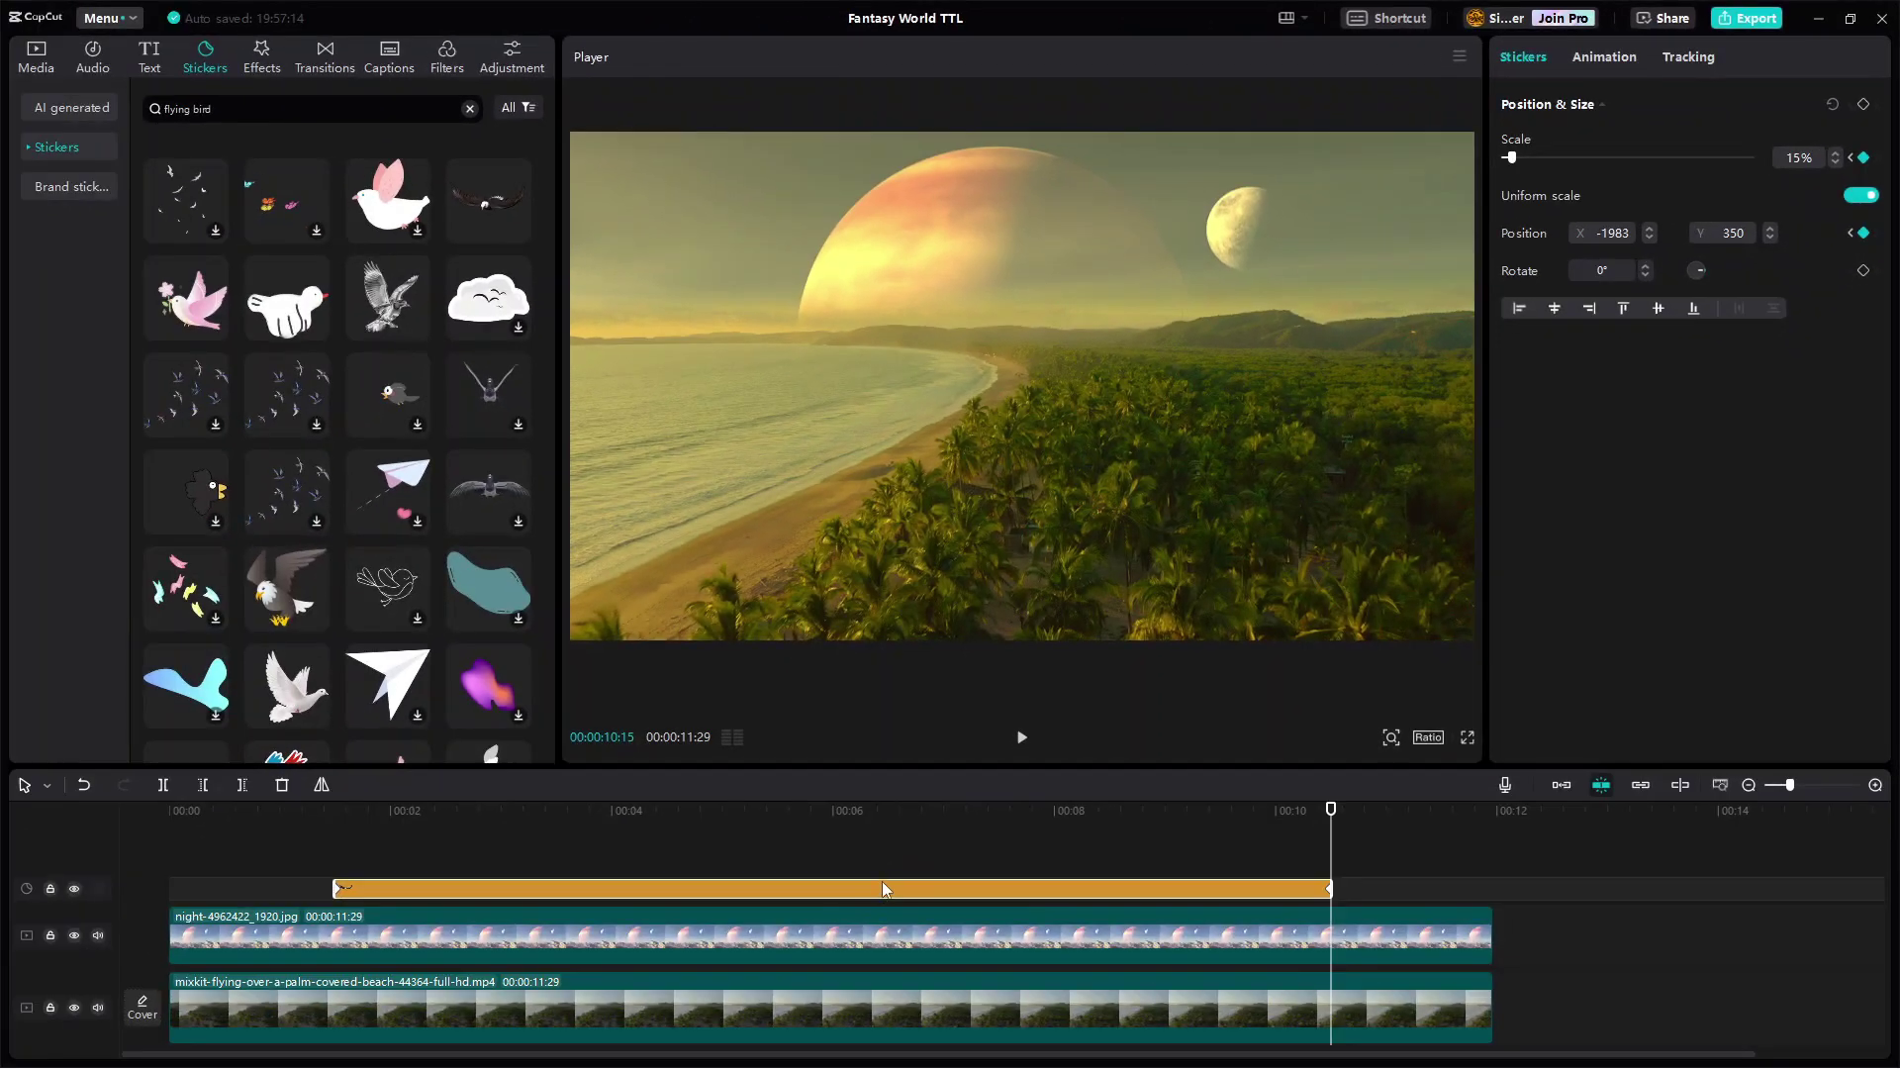
- Copy the eagle sticker and paste a second bird starting earlier, near 00:00:01:18
right_click(881, 881)
click(697, 857)
click(679, 853)
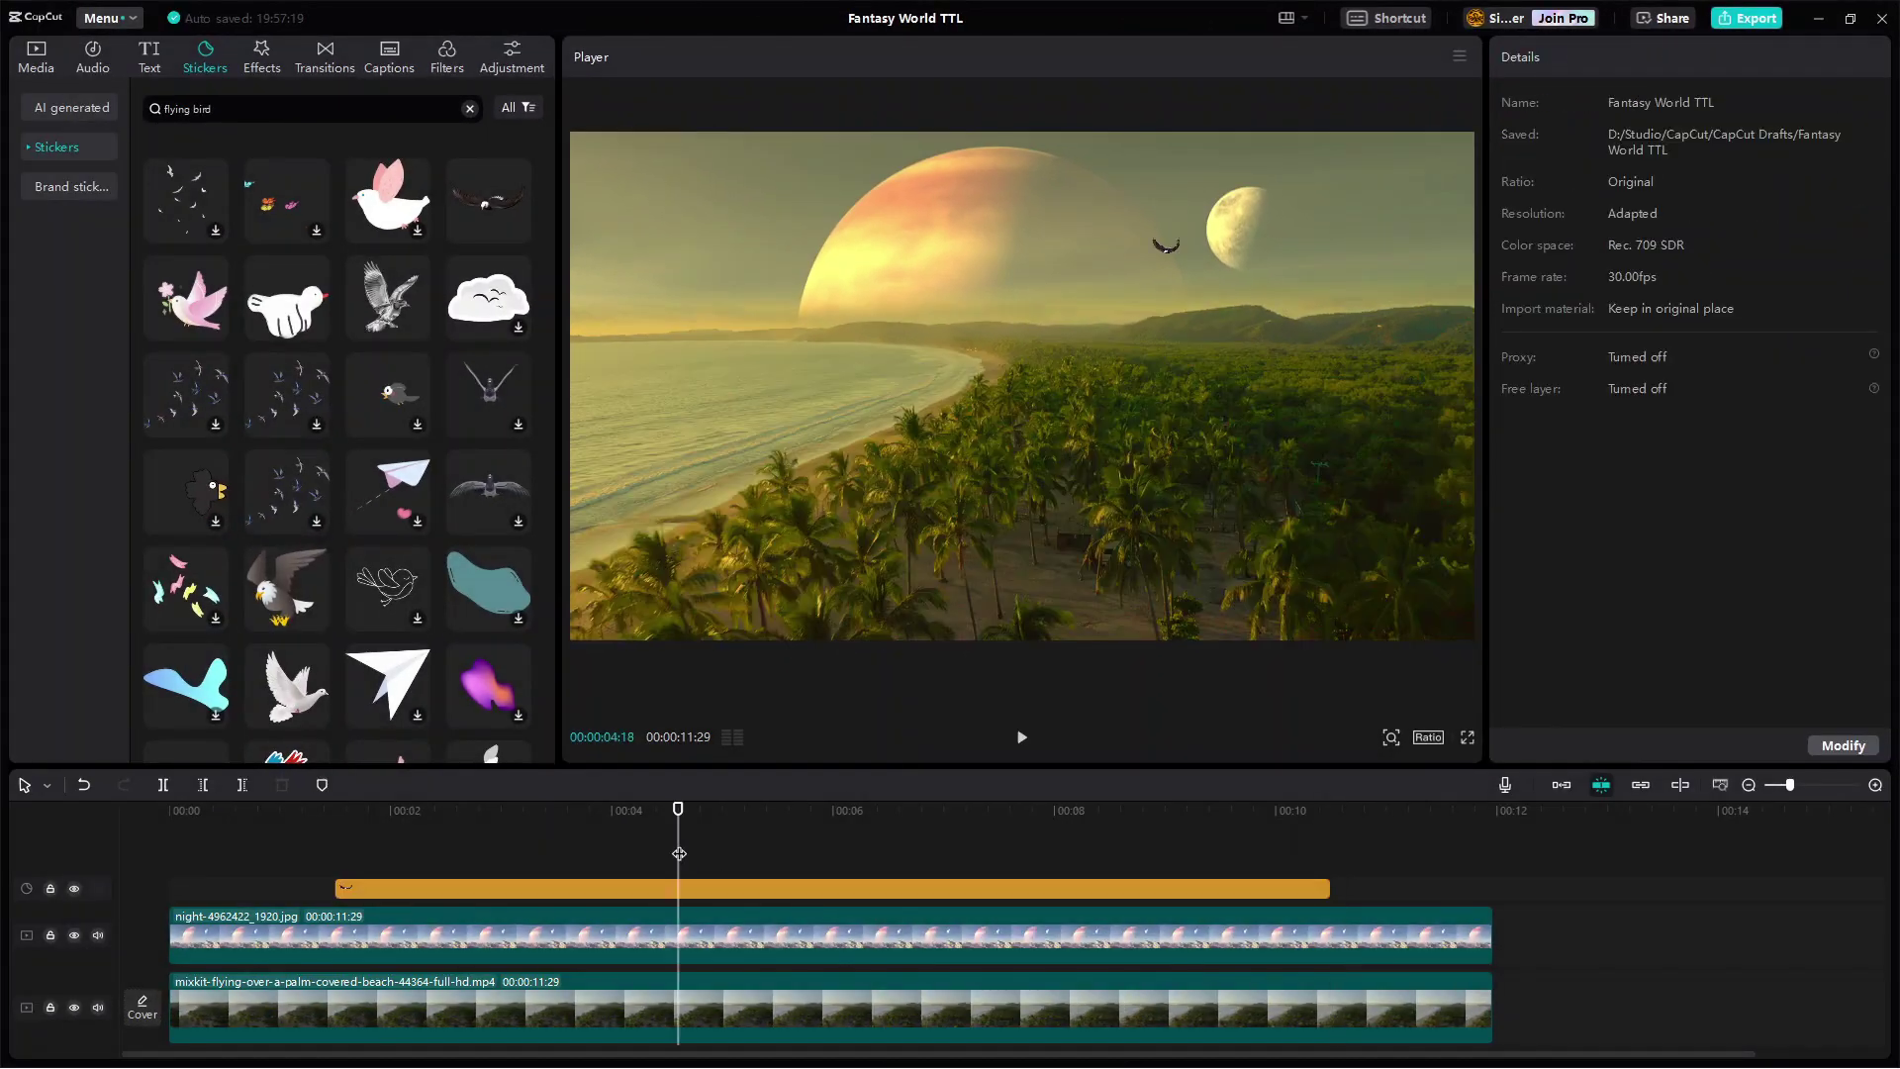
right_click(679, 853)
click(720, 878)
drag(743, 892, 444, 893)
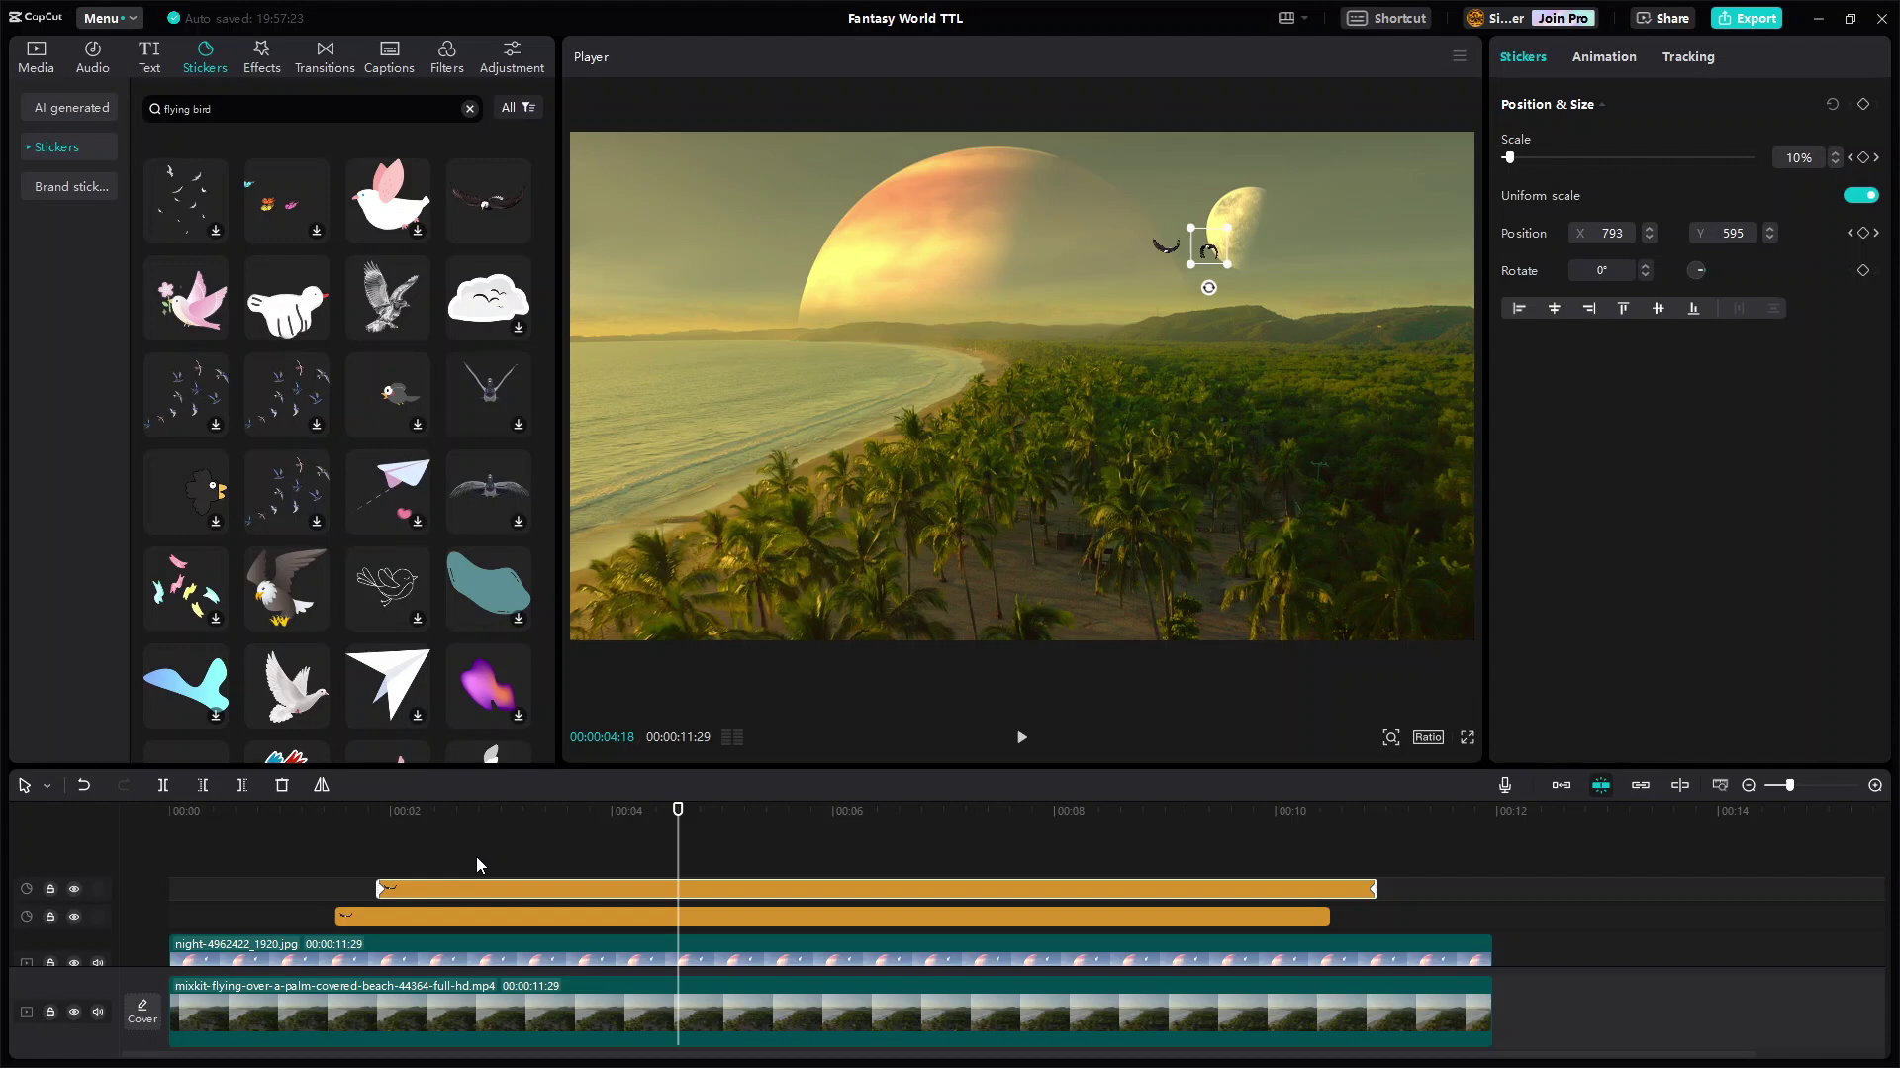
scroll(477, 857, down, 2)
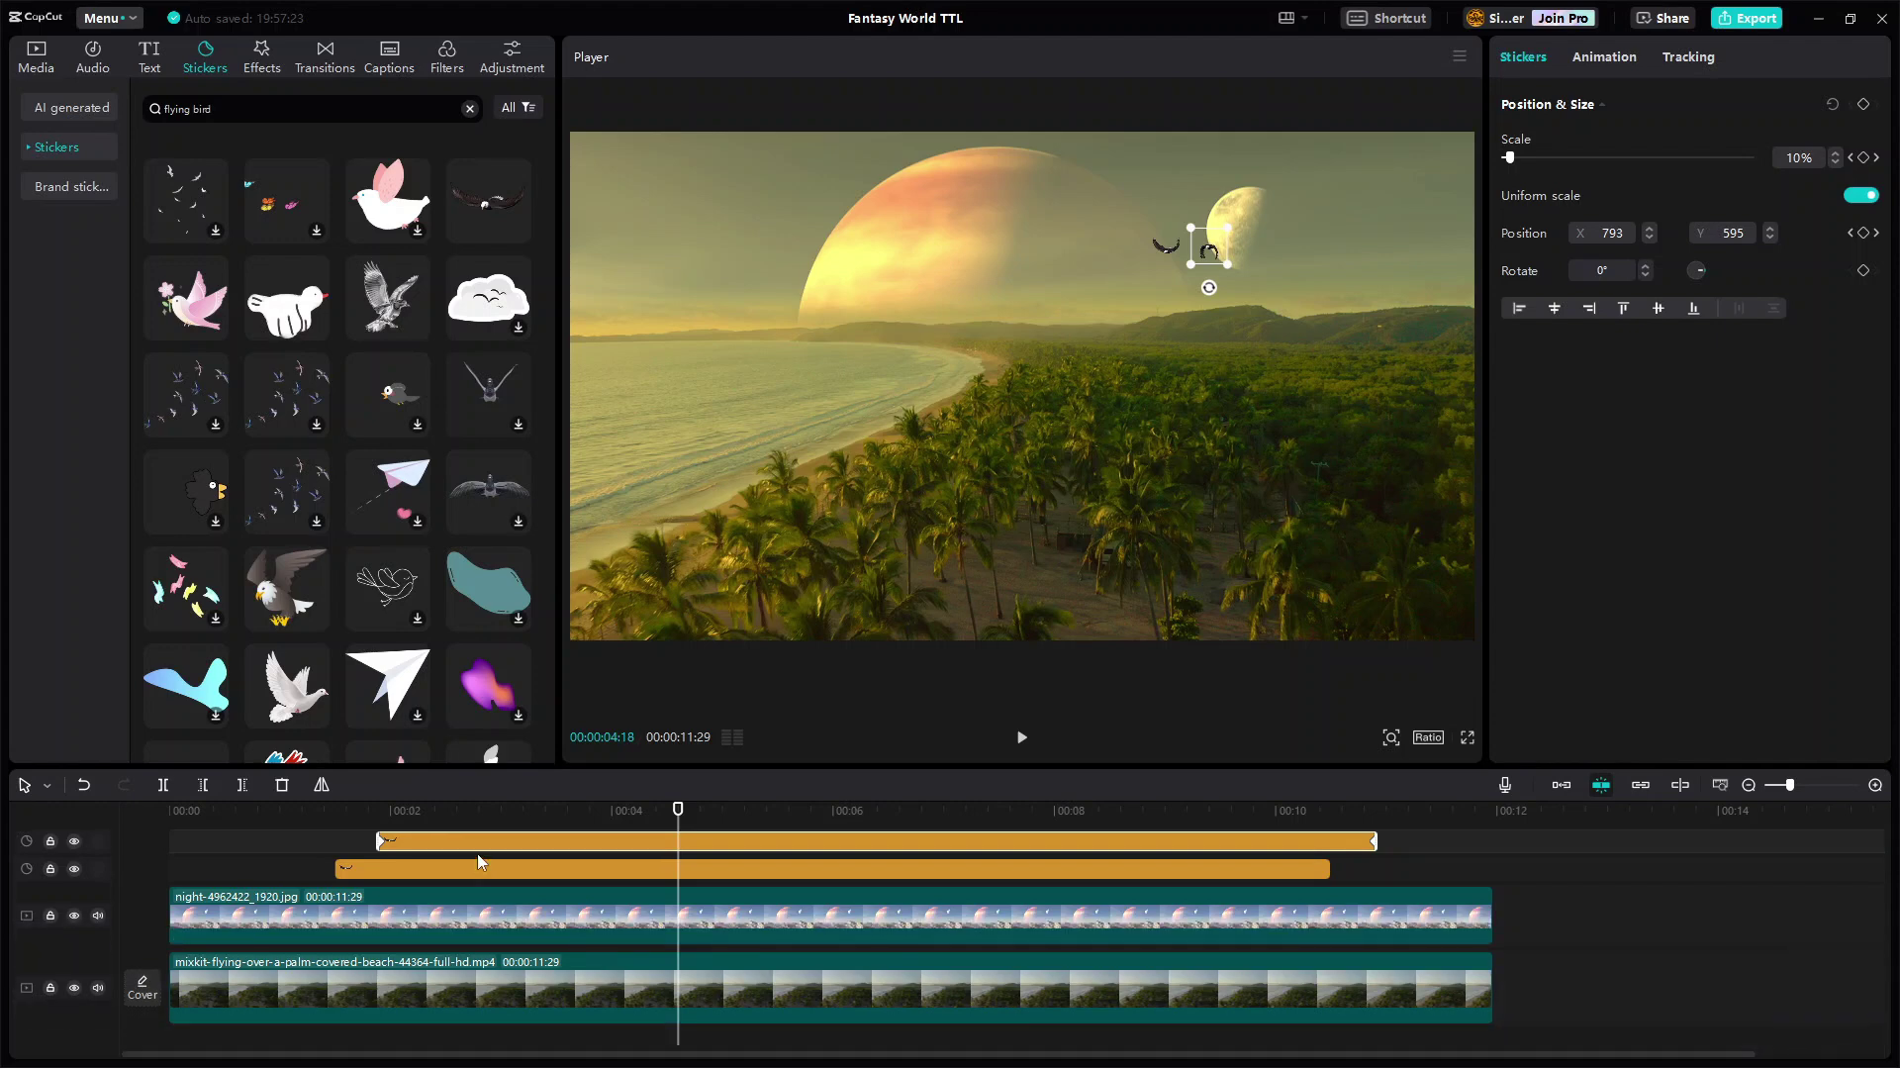
- Add the black stock clip from the Library at 0:00, trimmed to 00:00:01:15
click(36, 57)
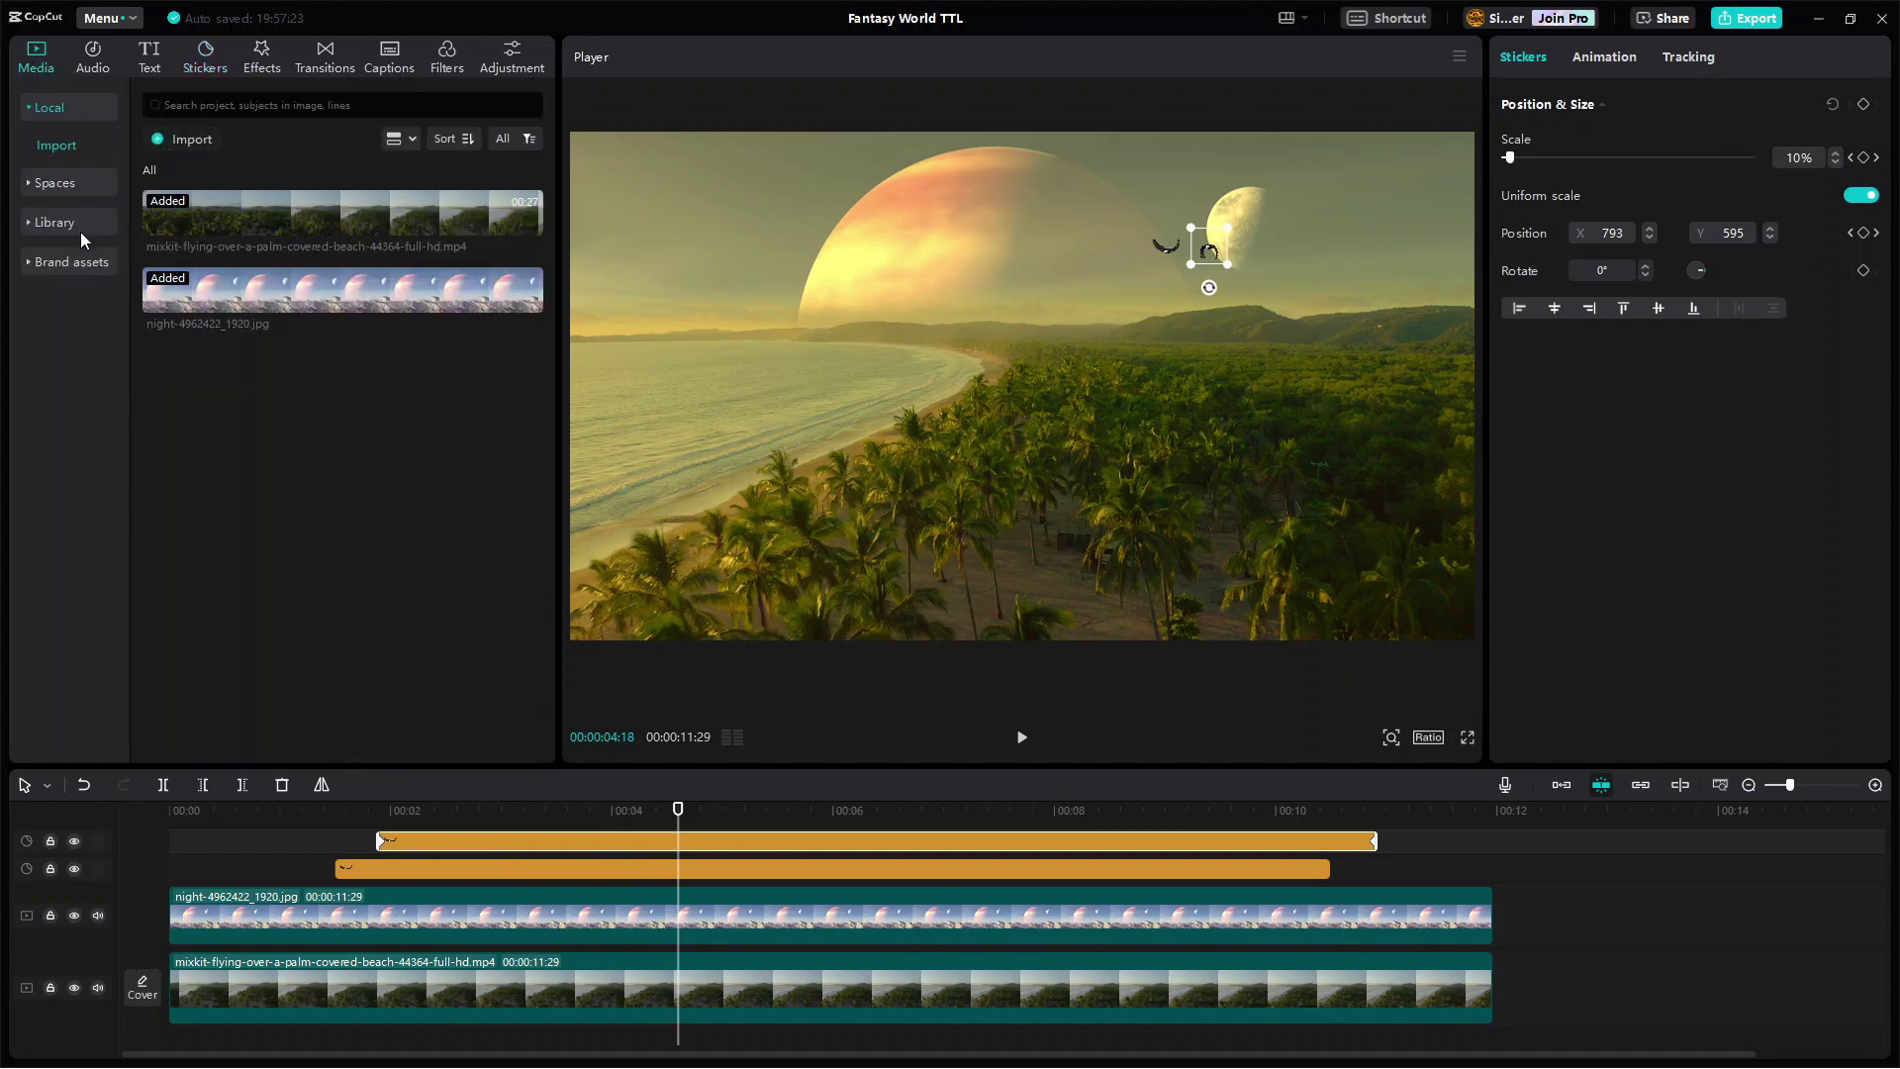
click(78, 230)
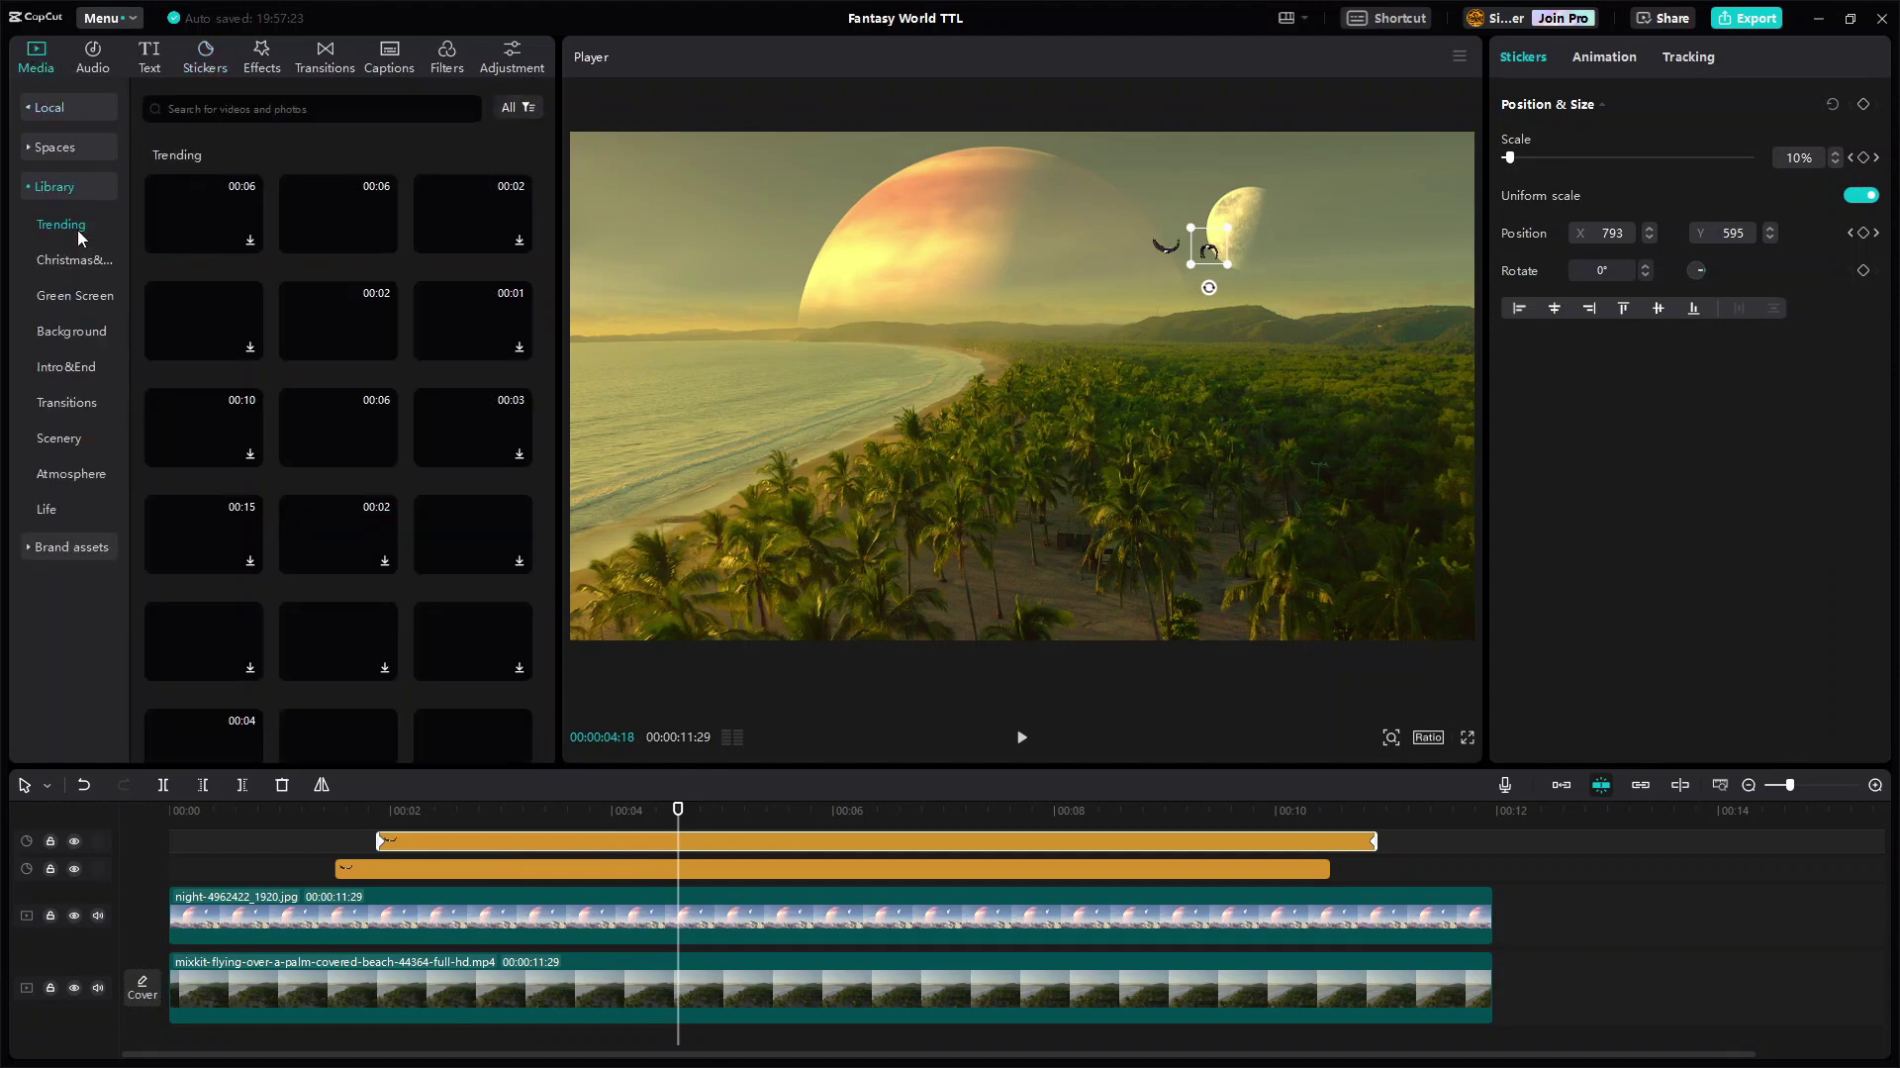
click(385, 240)
drag(890, 915, 381, 915)
drag(721, 915, 336, 898)
scroll(509, 912, down, 1)
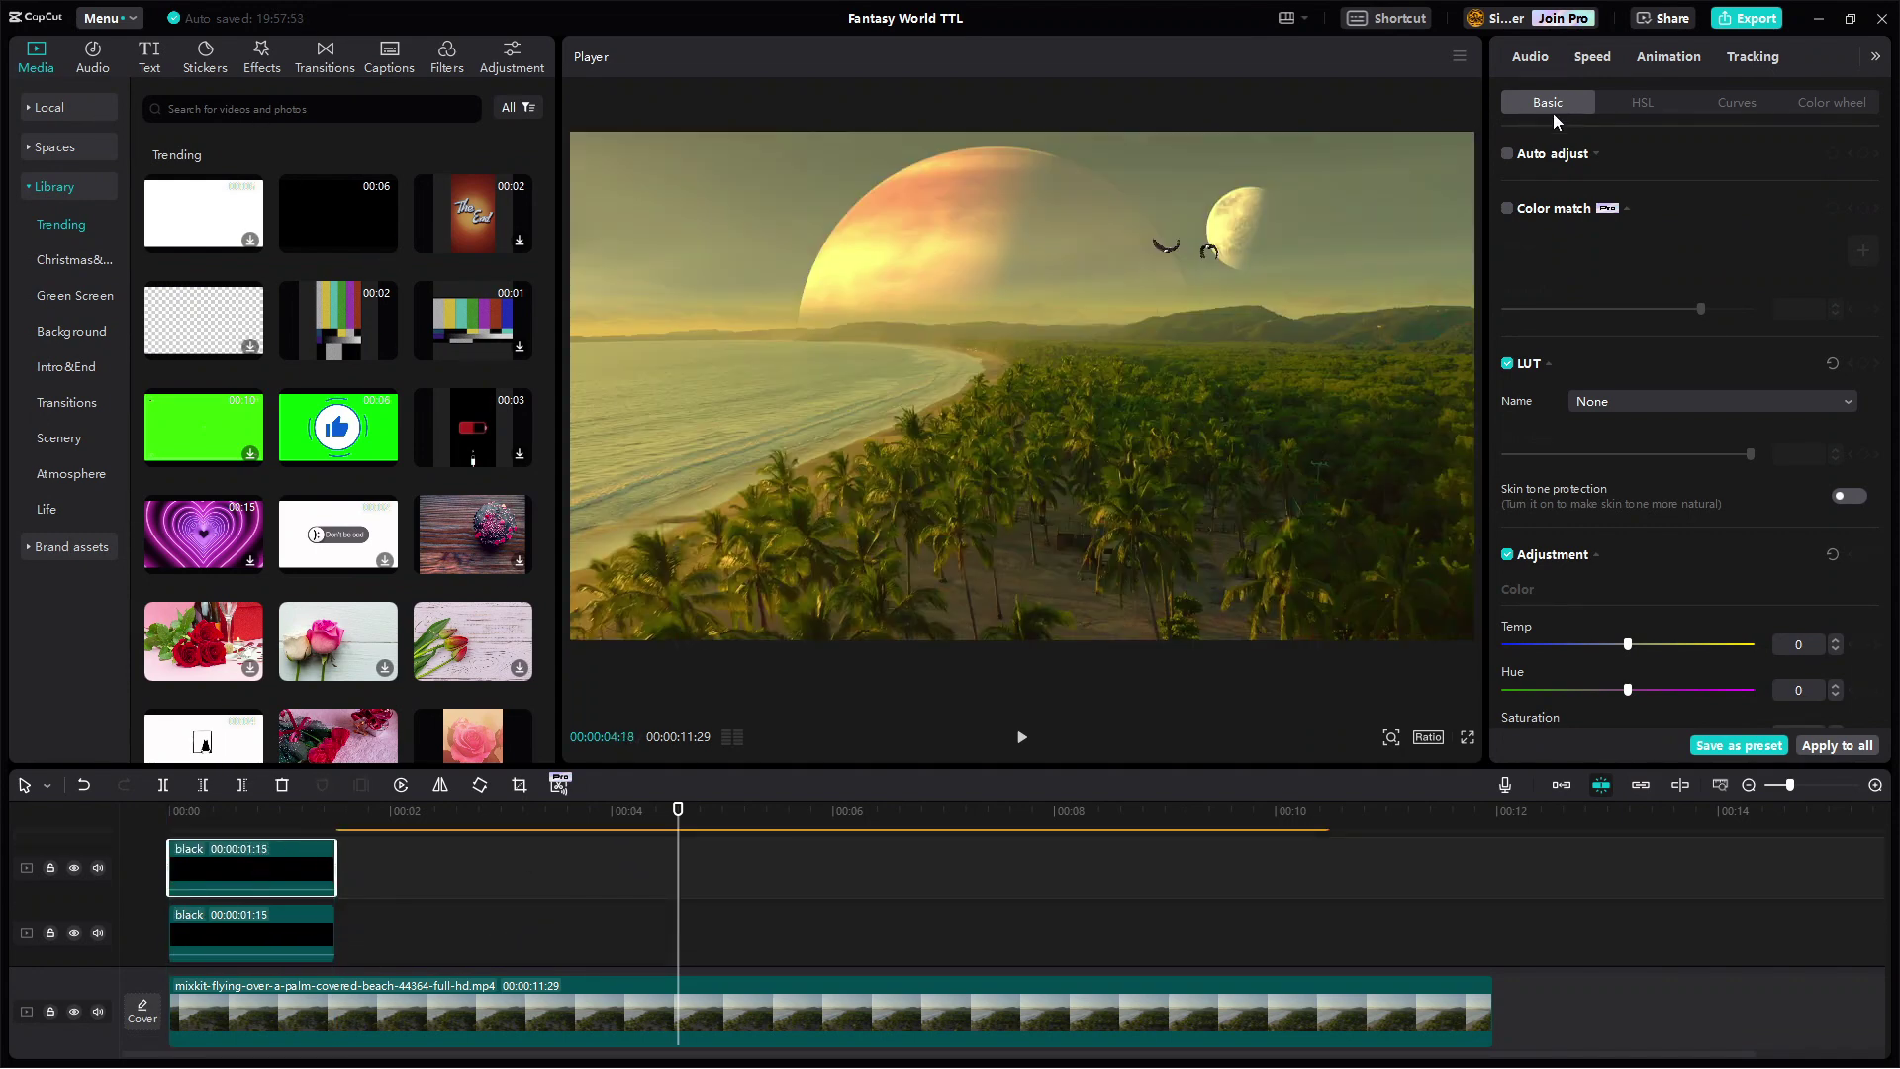
click(1875, 56)
click(1875, 57)
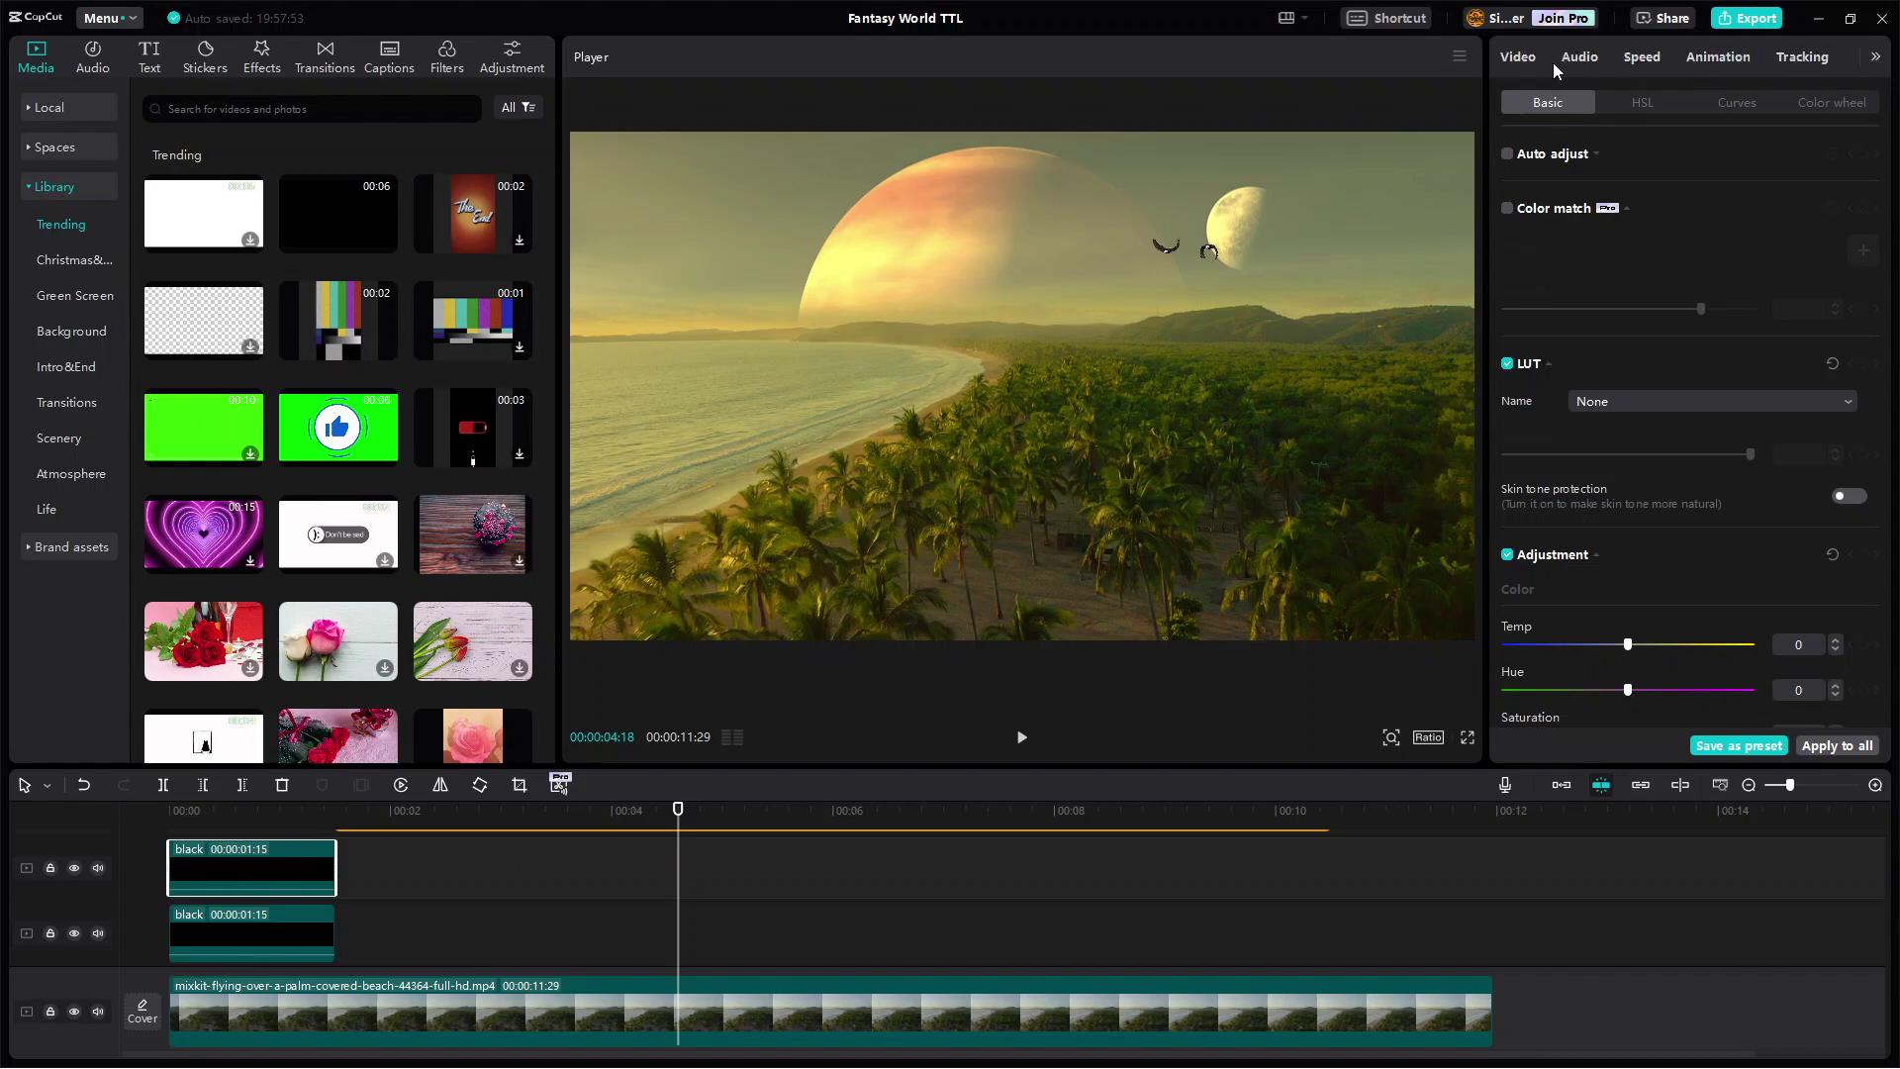
click(1517, 59)
- Apply Horizontal masks to both black clips, rotating the second mask 180°
click(1619, 212)
click(285, 941)
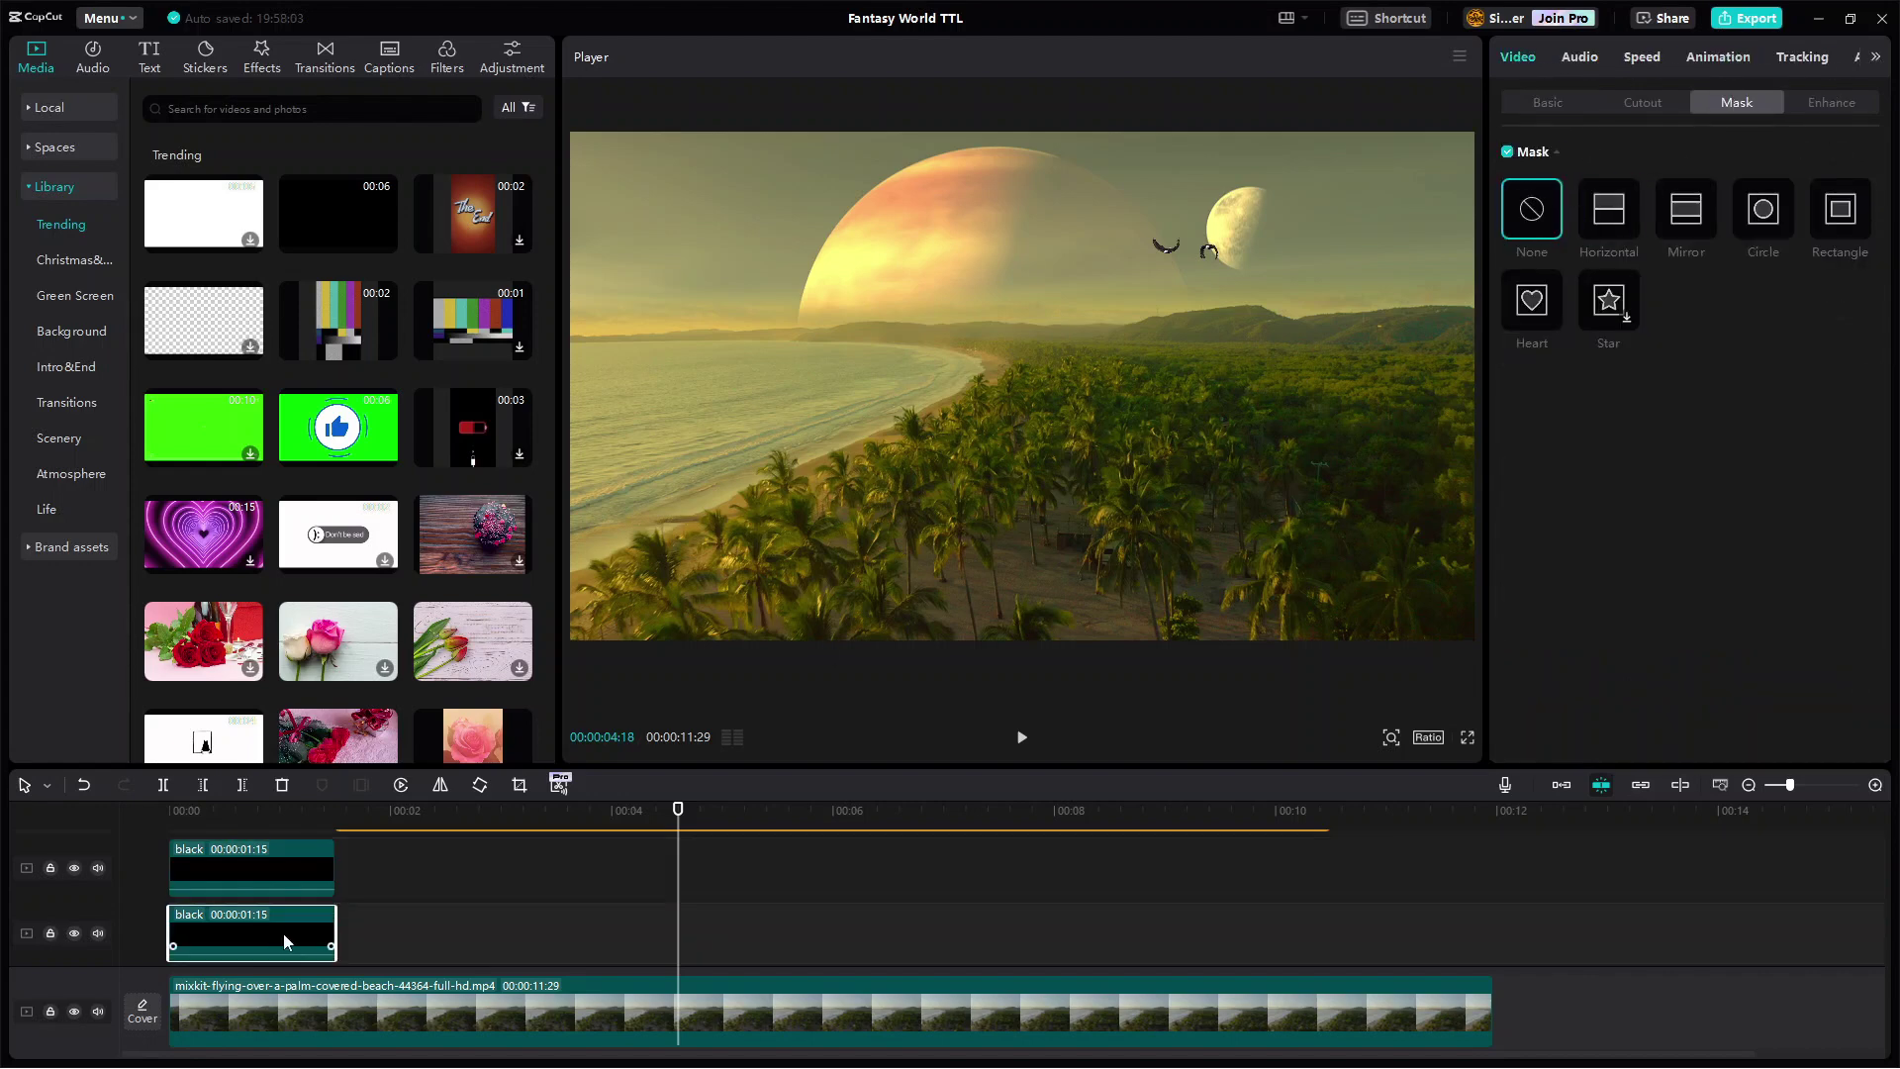
click(1628, 203)
click(1596, 432)
text(180)
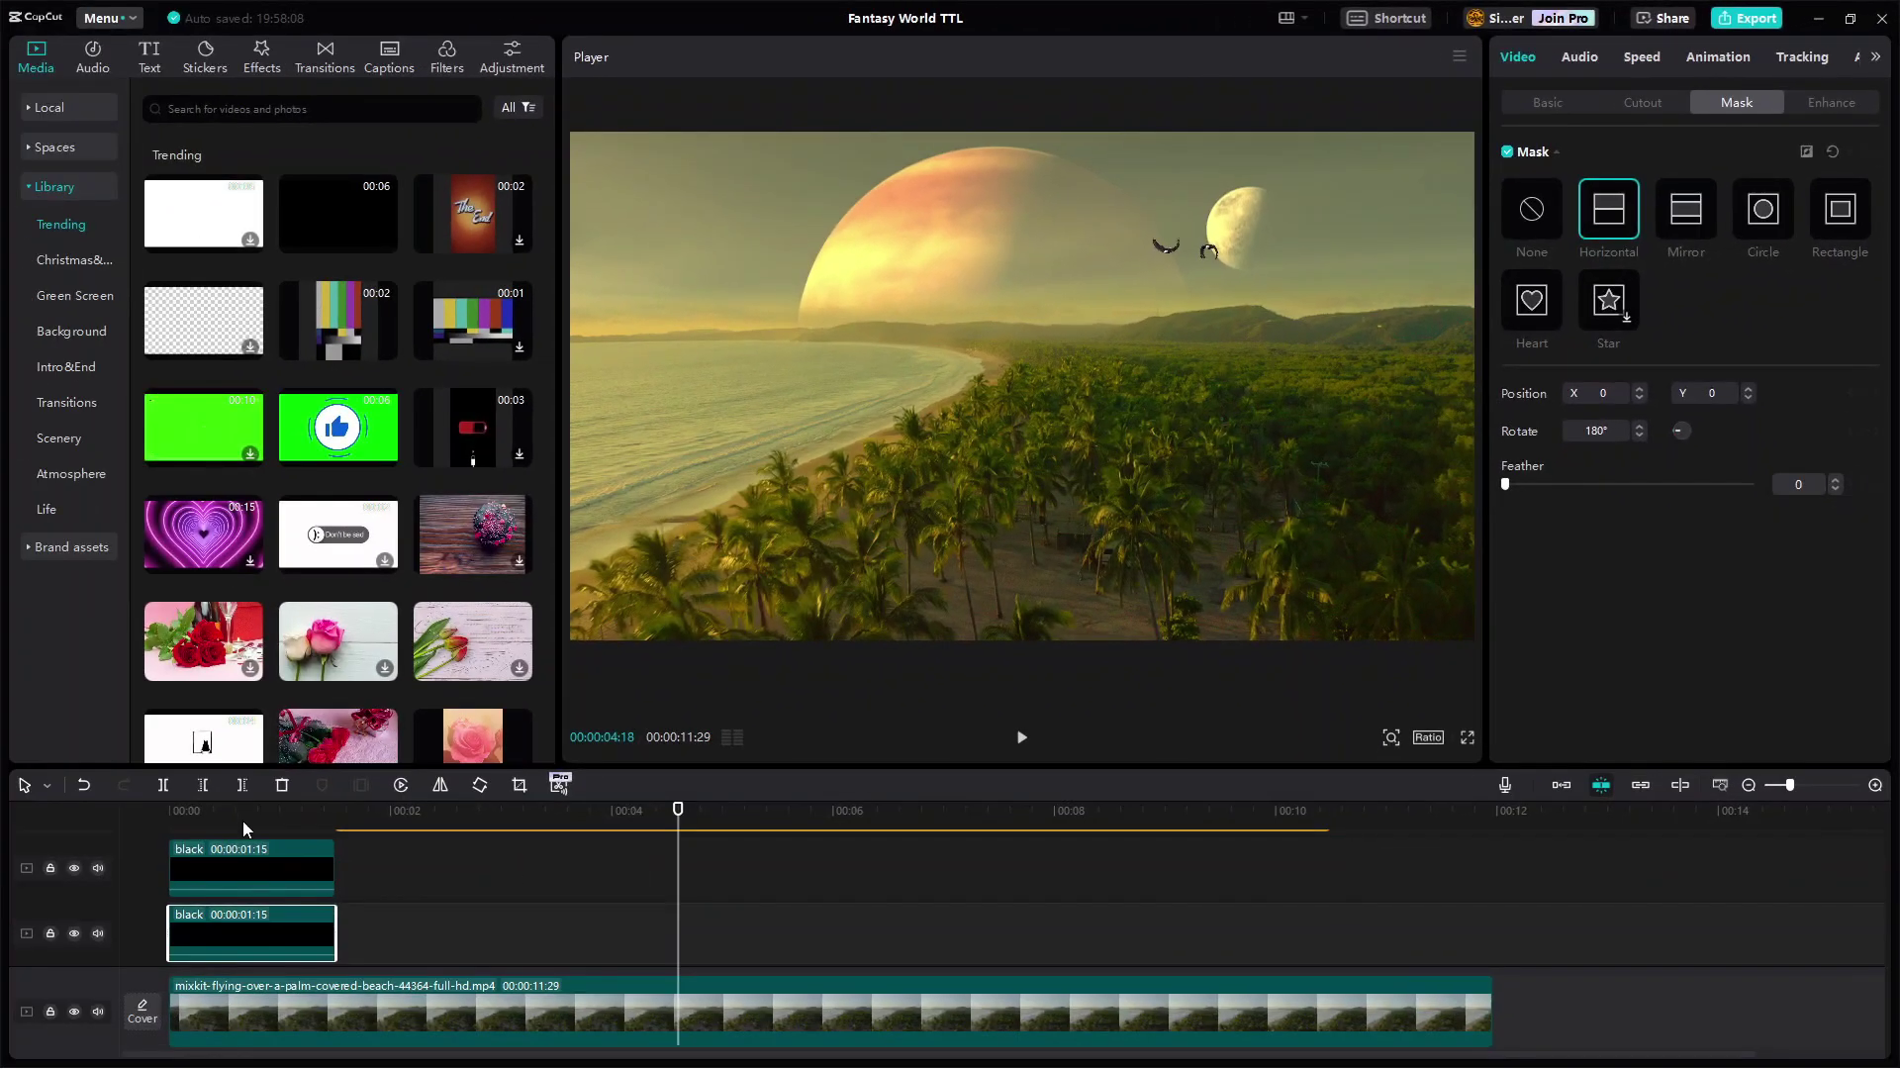
- At 0:00, keyframe the mask positions at Y -1 and Y 1 on the two black clips
click(0, 1068)
drag(240, 846, 148, 823)
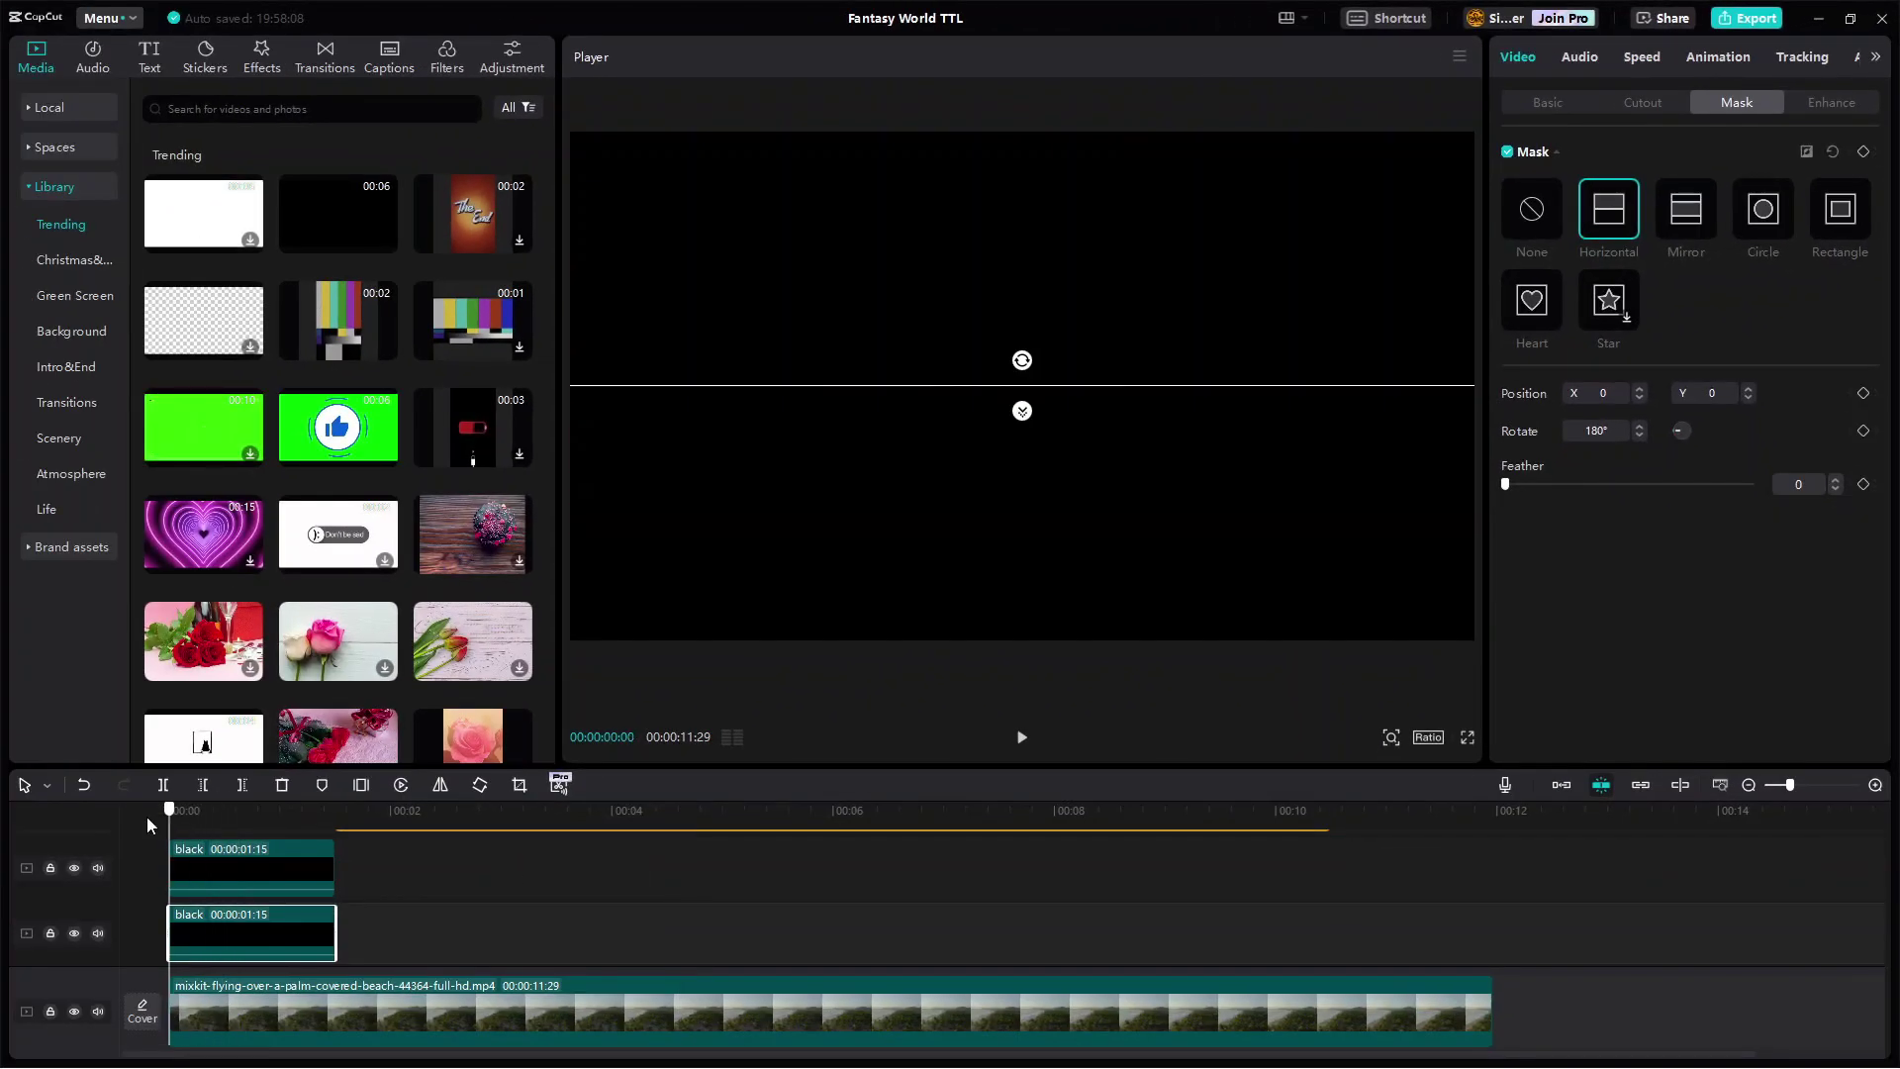
click(189, 857)
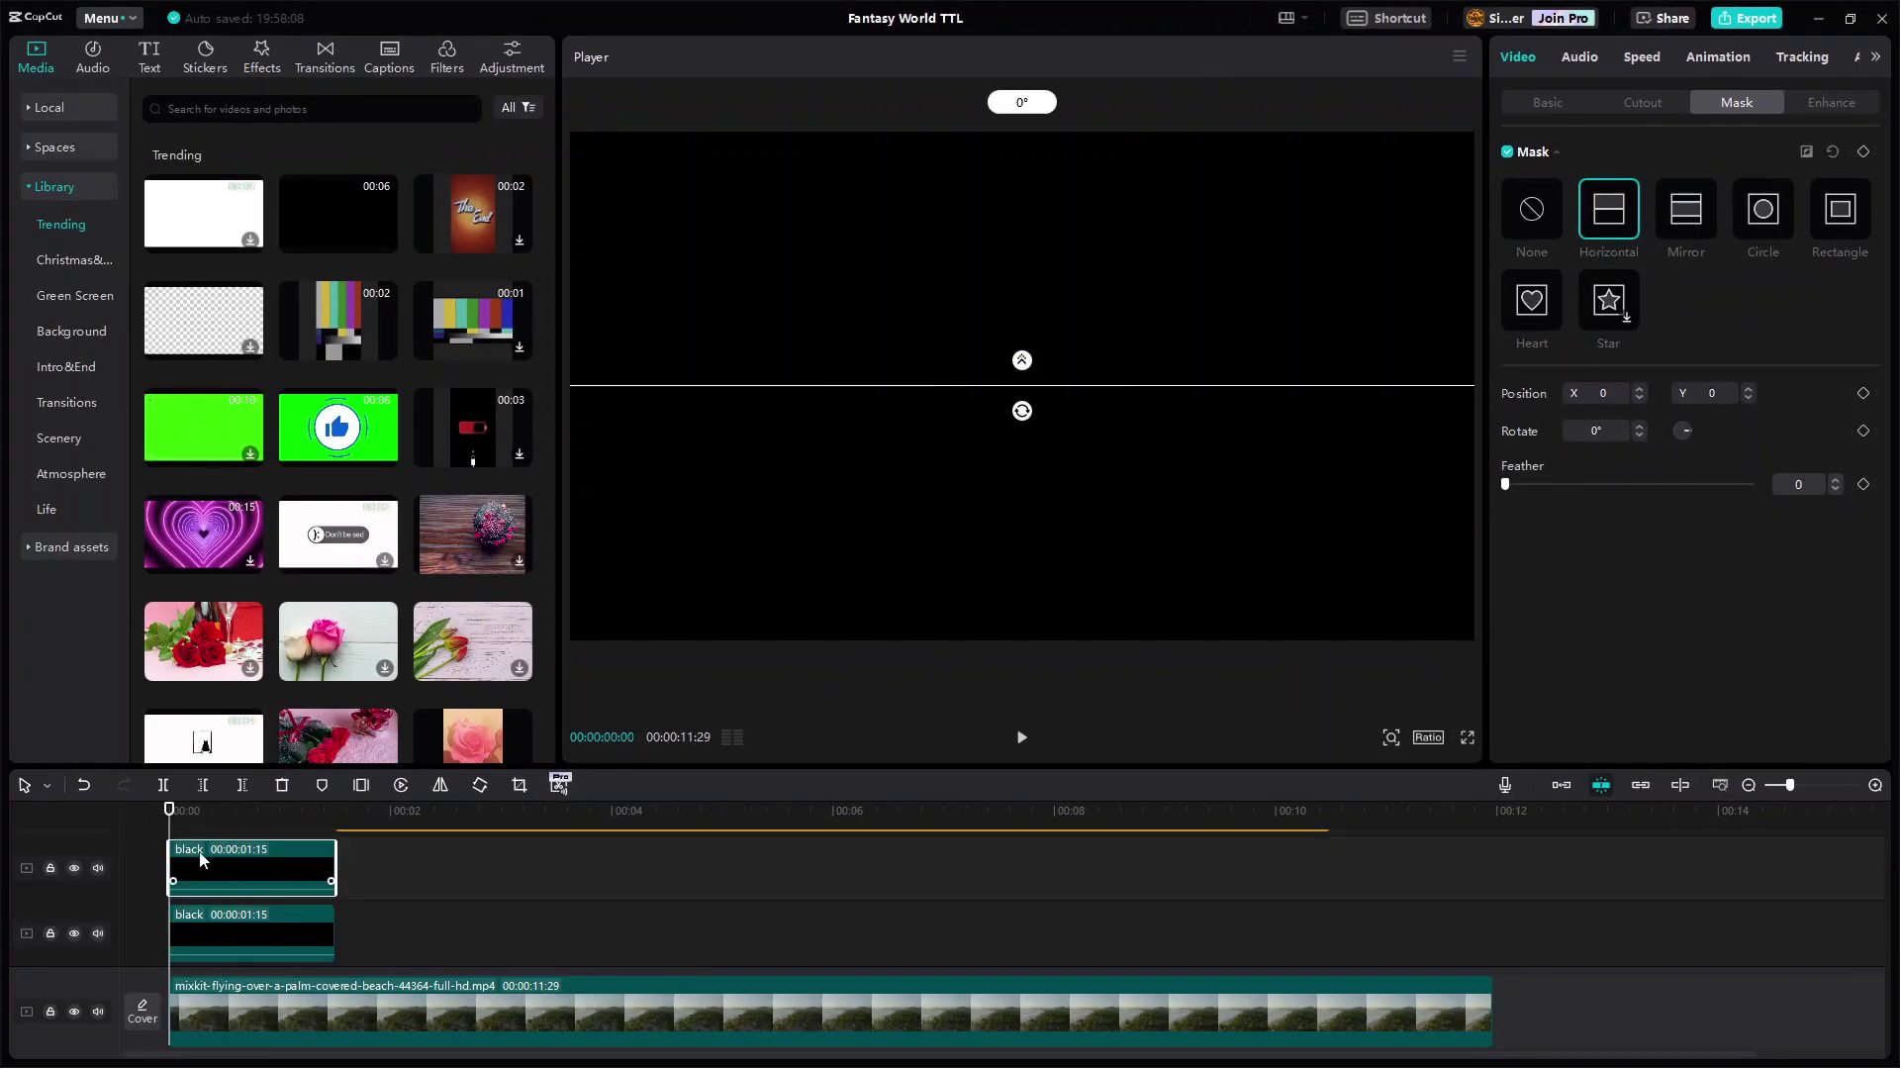
click(1746, 395)
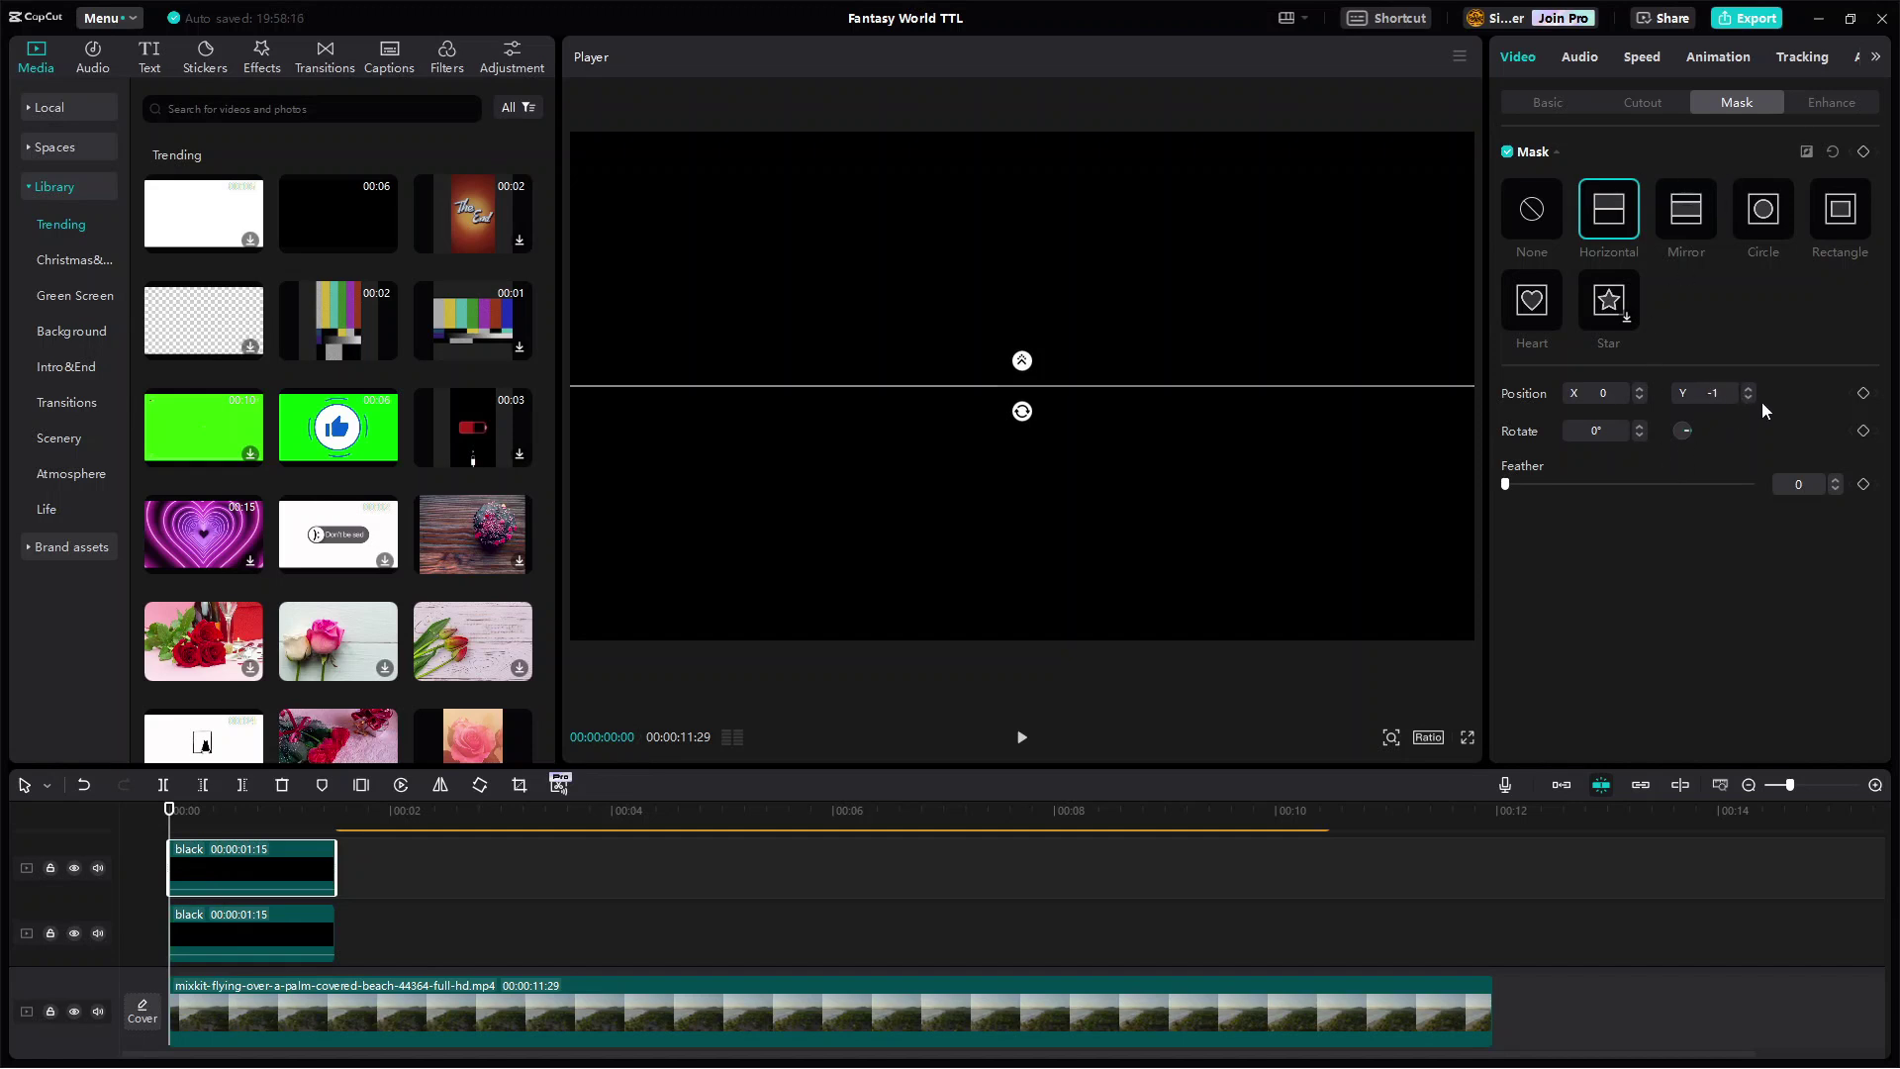
click(1863, 394)
click(252, 935)
click(1748, 387)
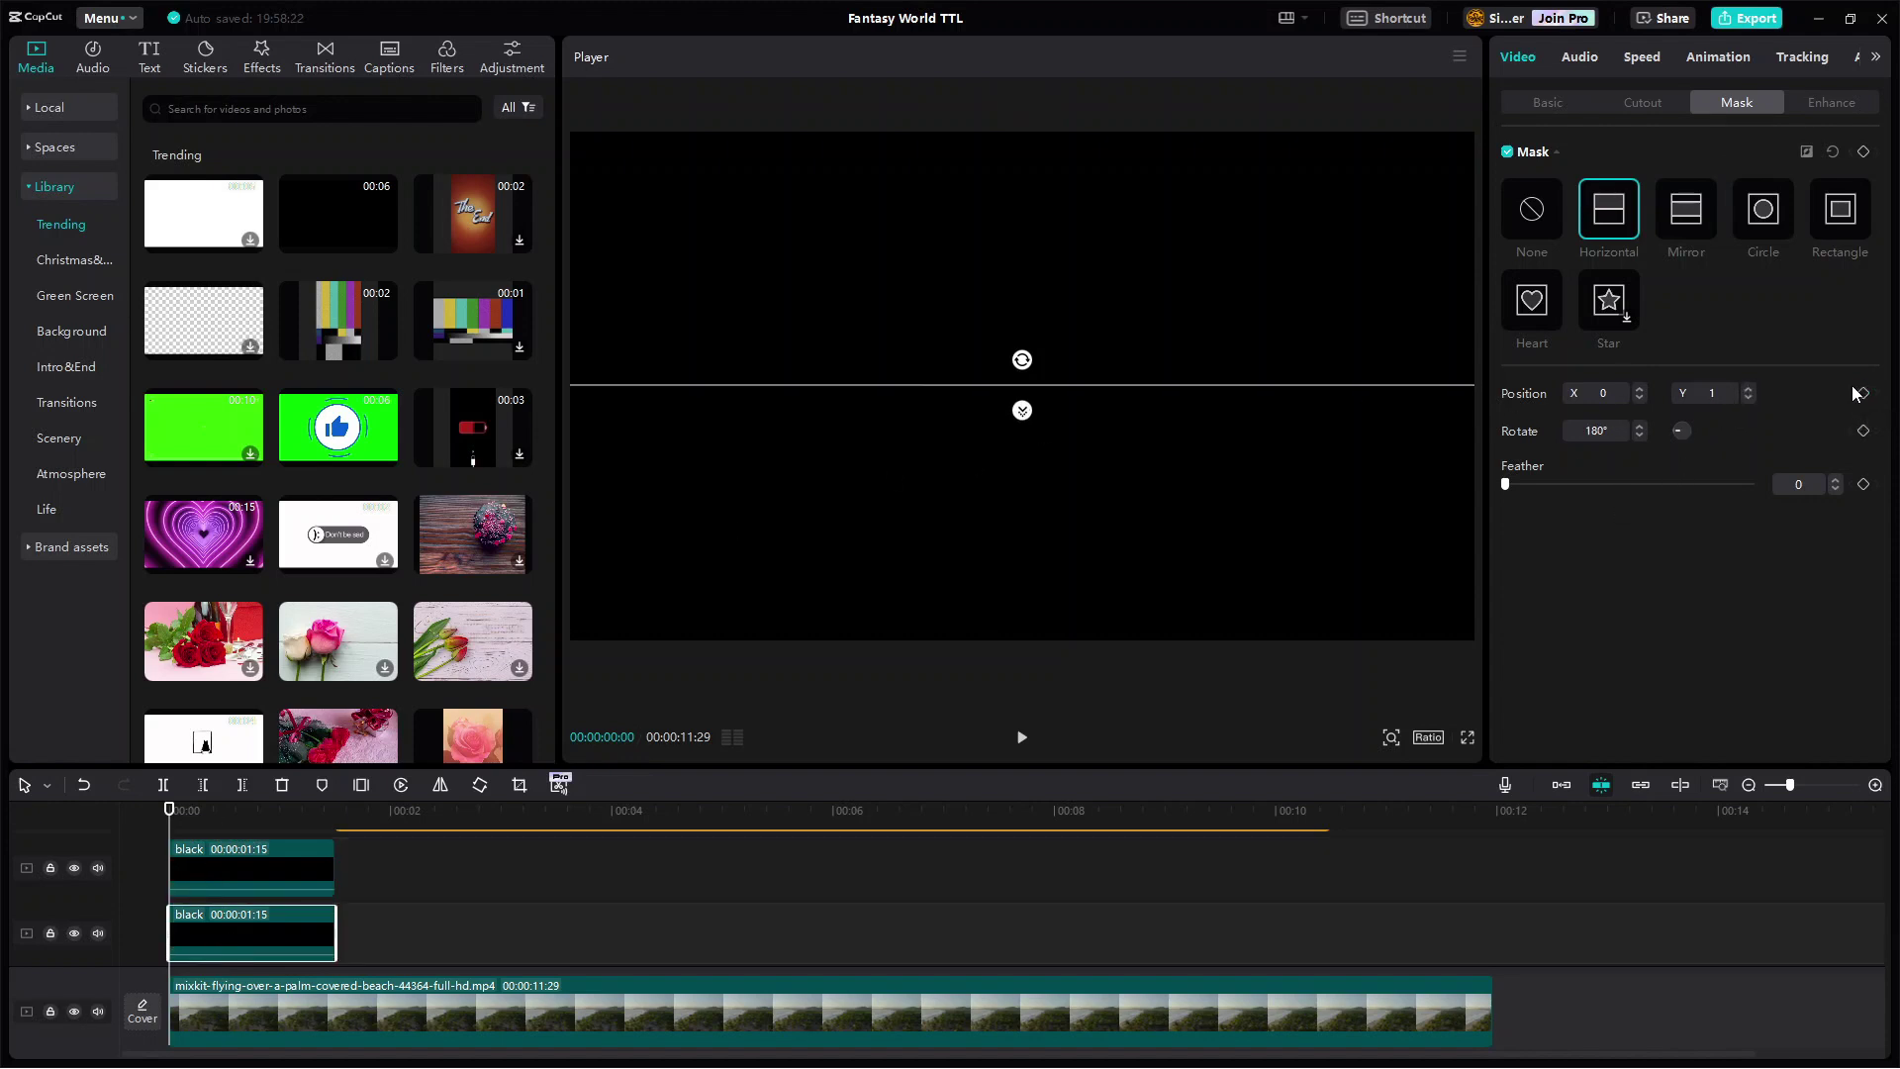
click(1864, 393)
- At 00:00:01:14, slide the second mask line down to the frame bottom
click(301, 817)
drag(298, 836, 331, 836)
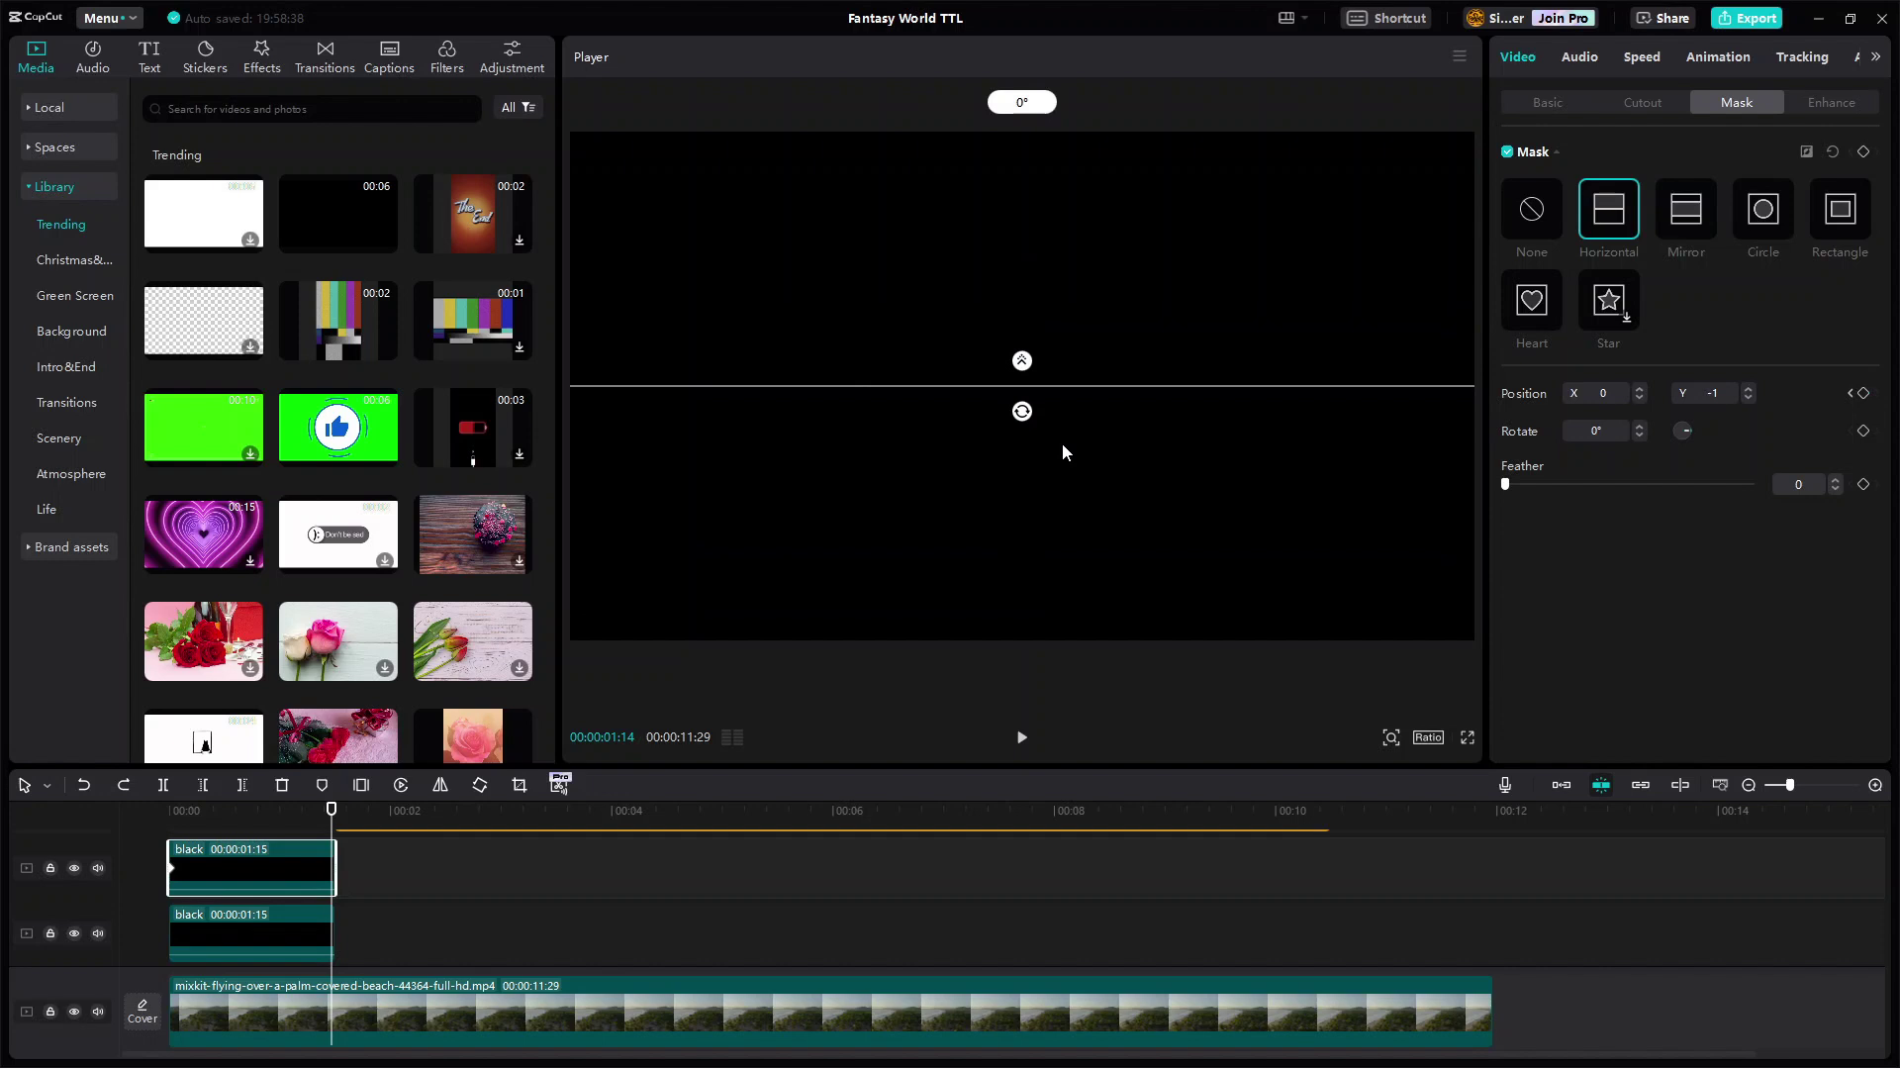
click(319, 907)
drag(1076, 387, 1059, 641)
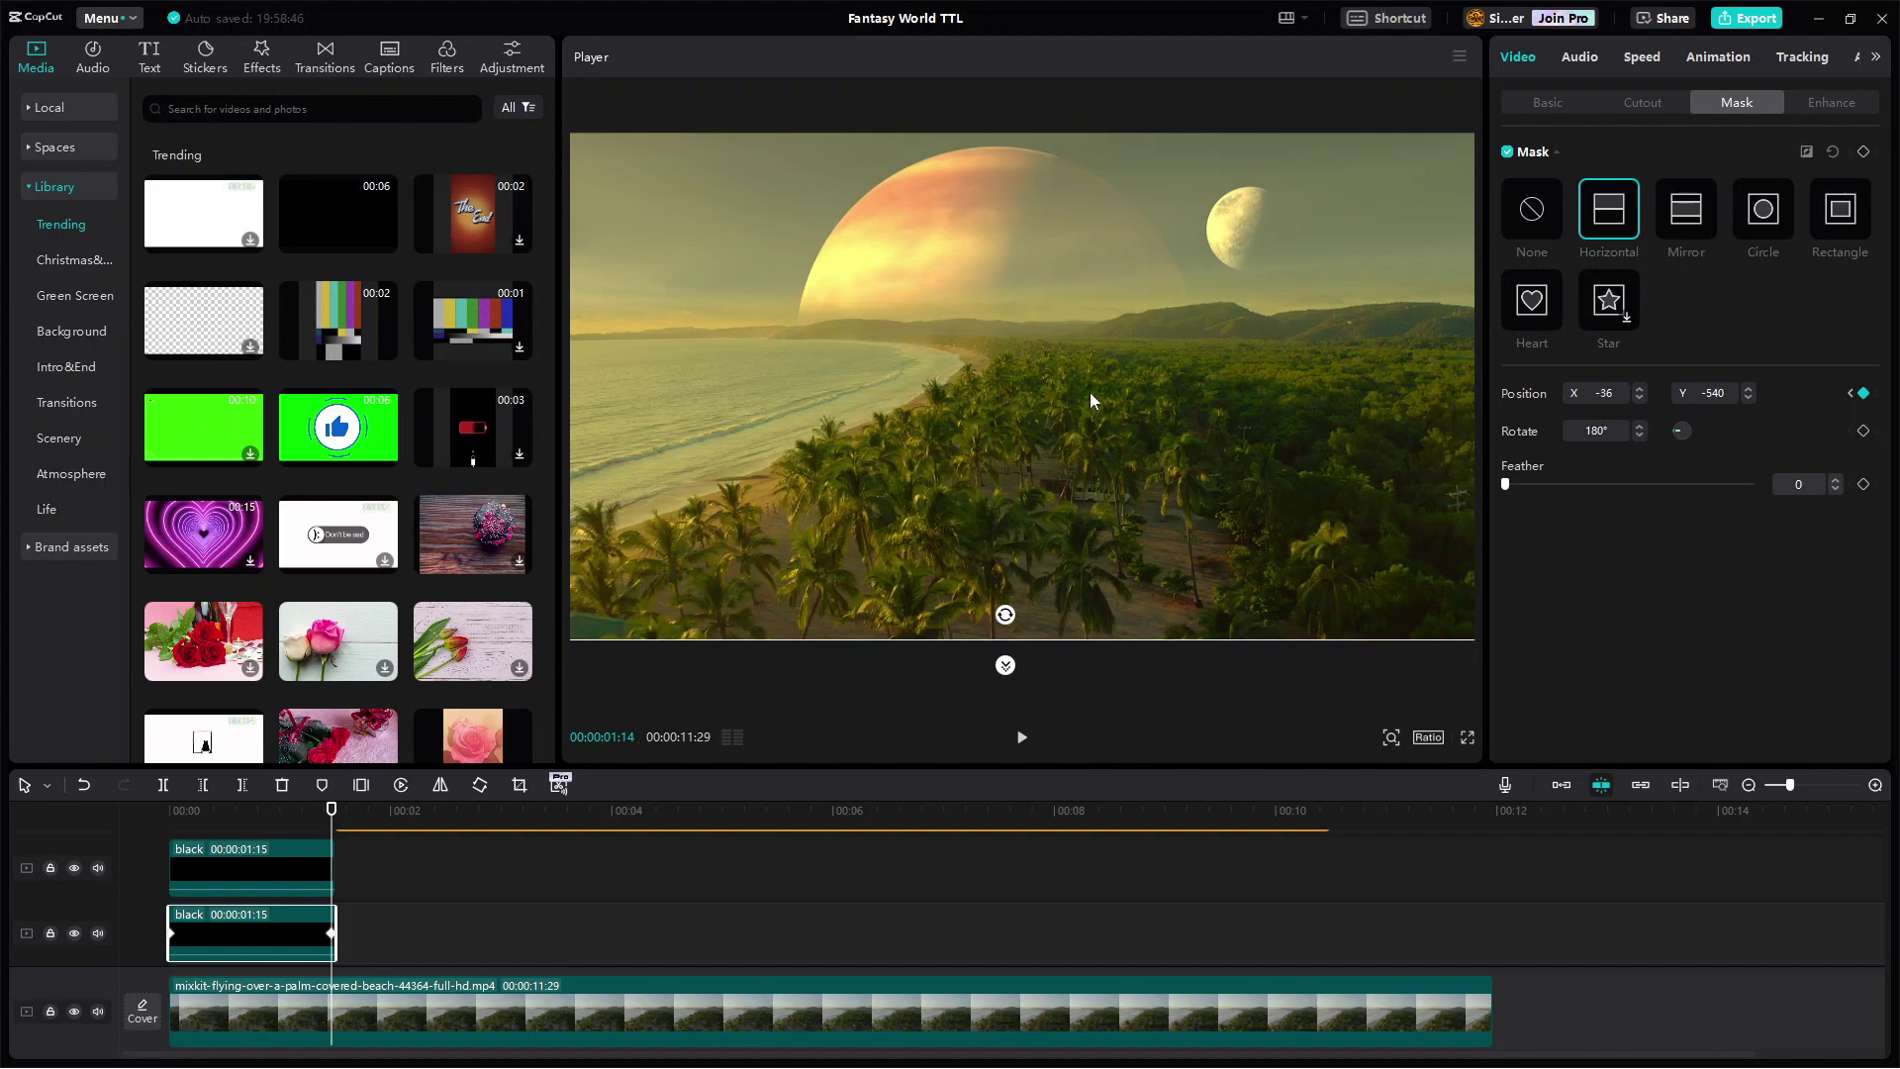
- Search music for 'cinematic insp' and add the Cinematic Inspiring track
click(93, 55)
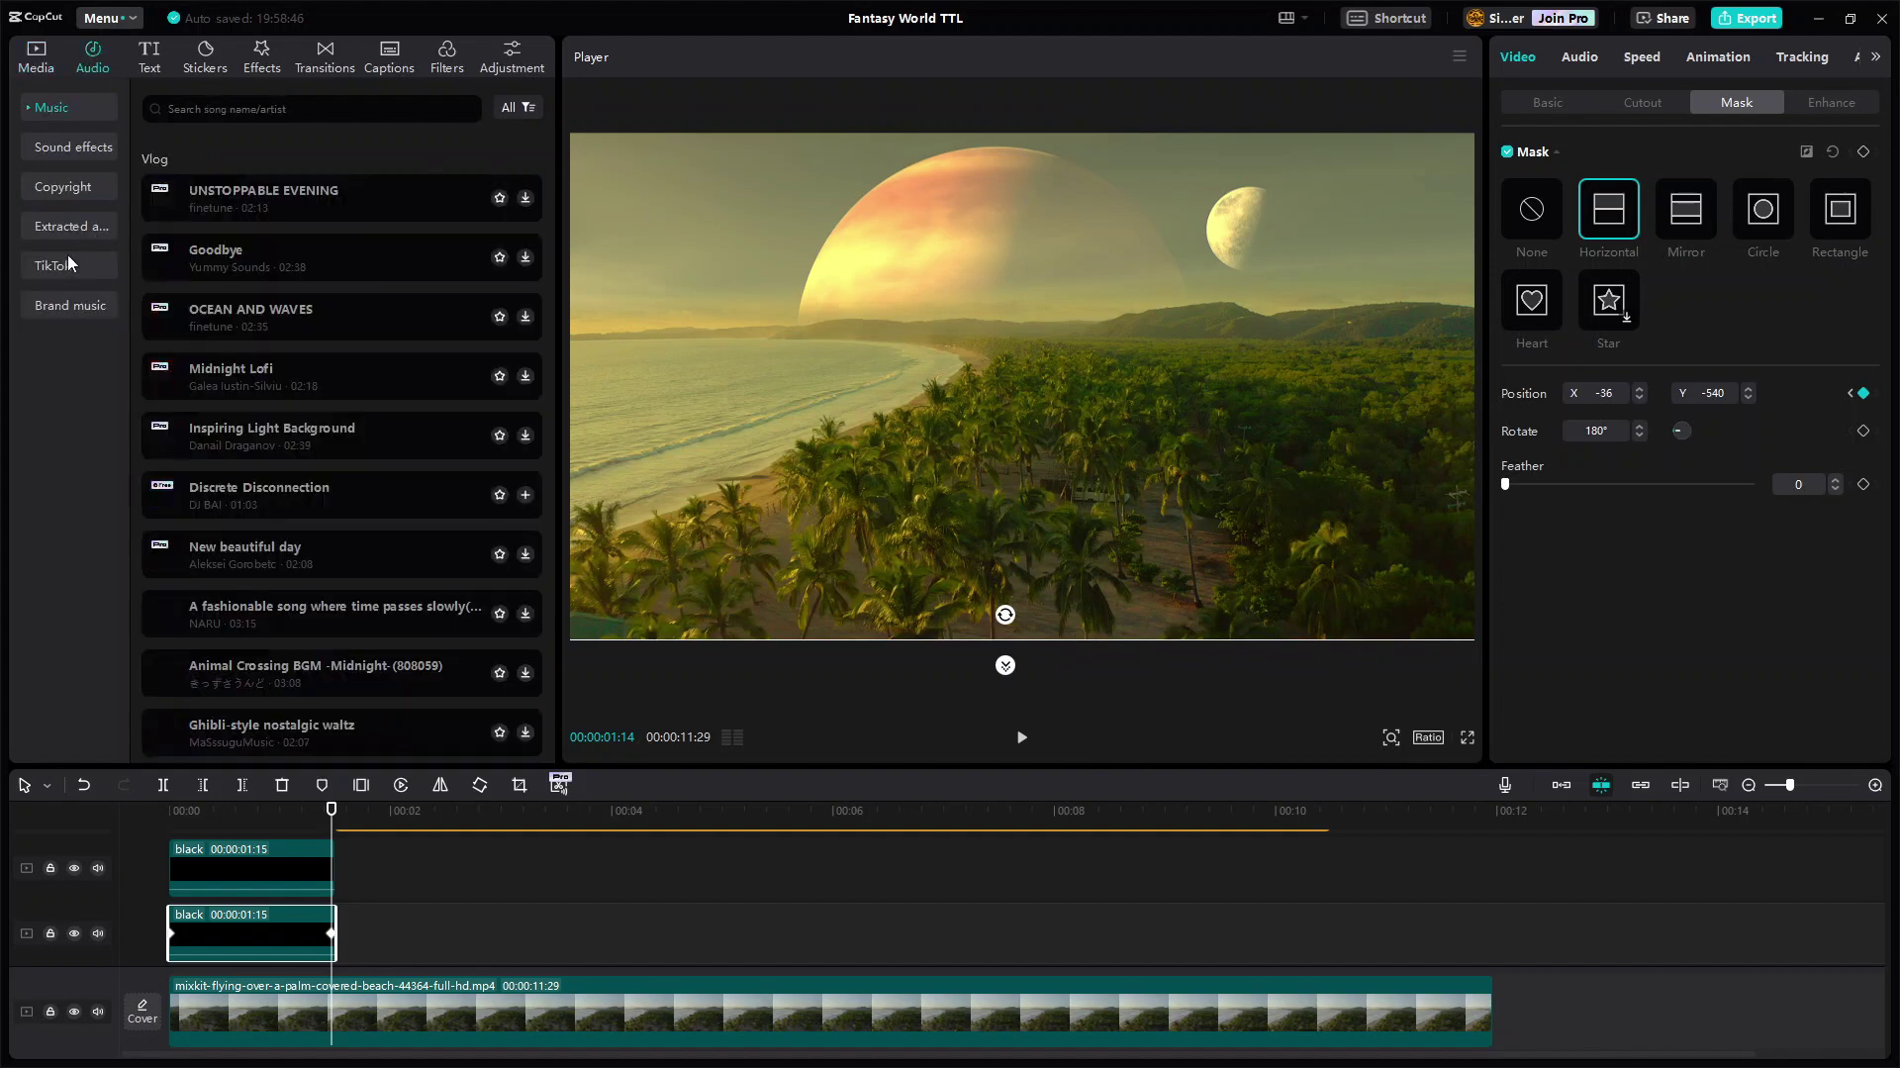
click(195, 108)
text(cinematic insp)
key(Return)
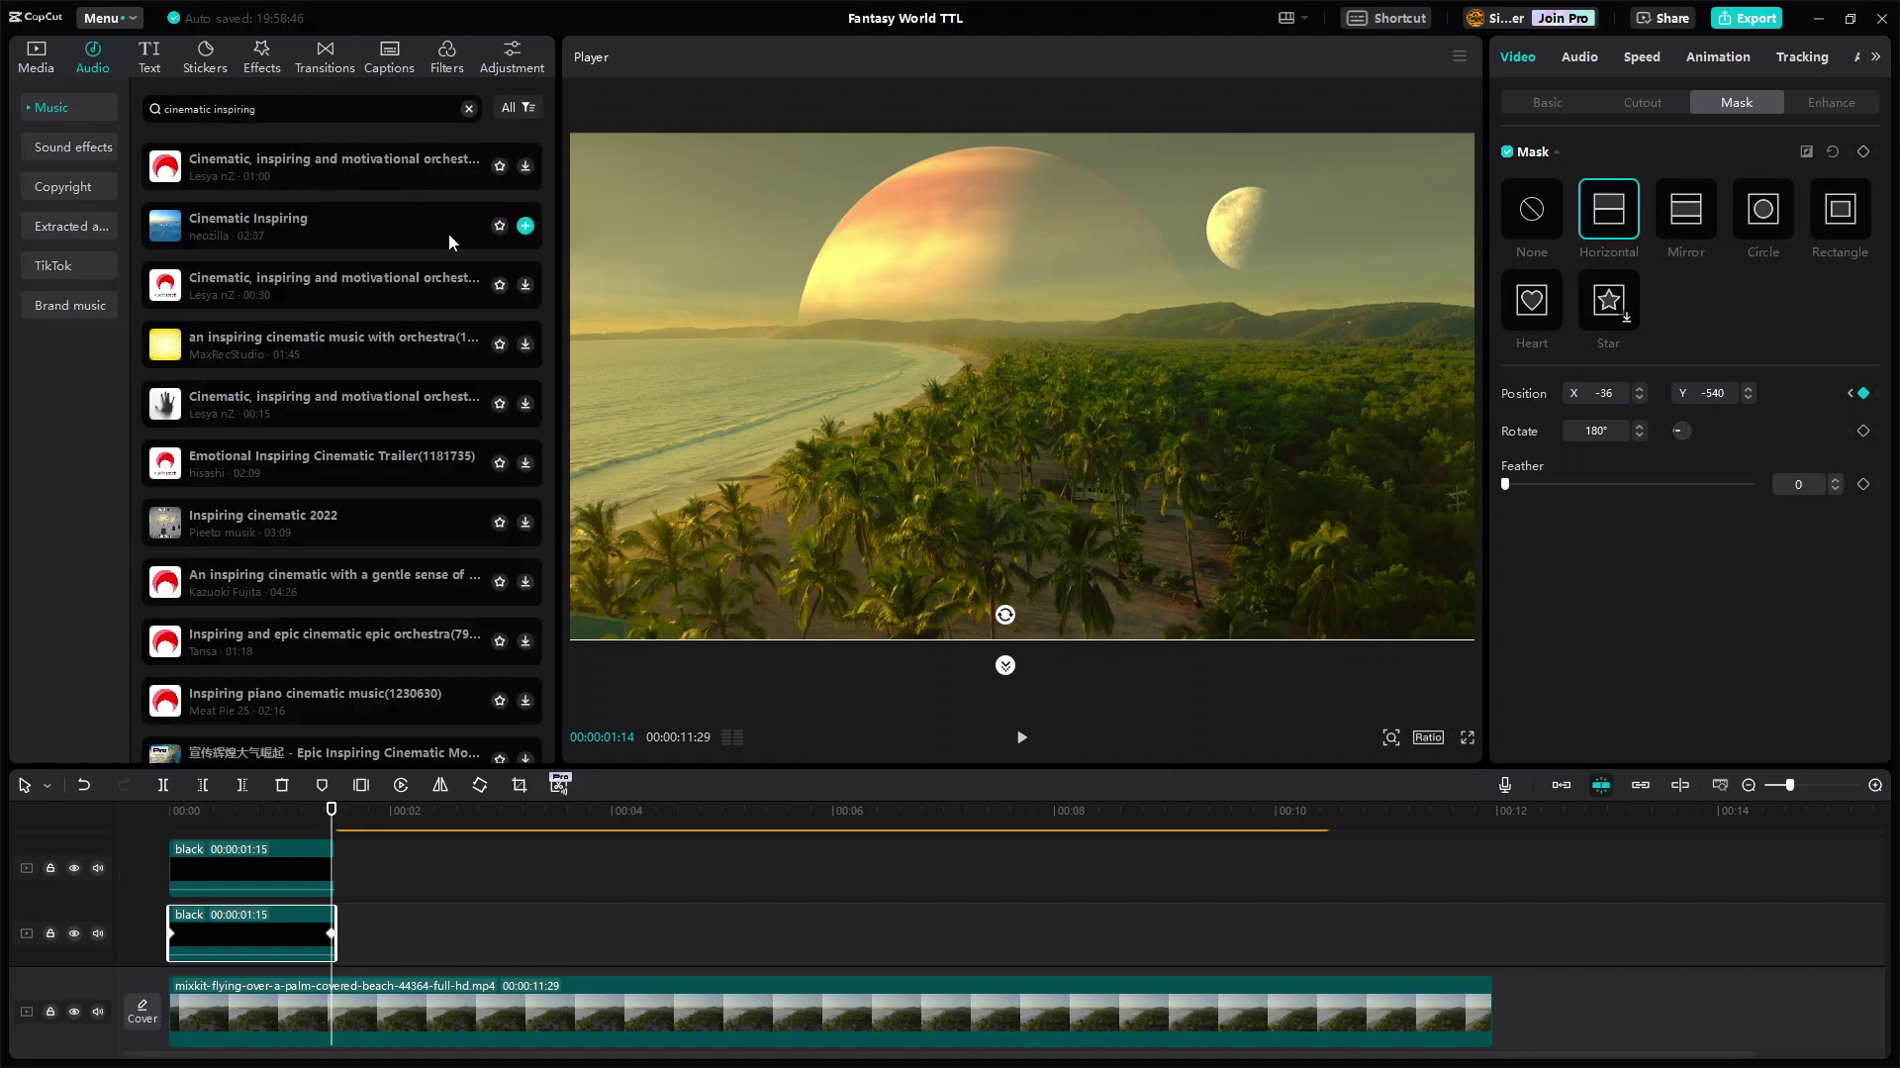
click(525, 225)
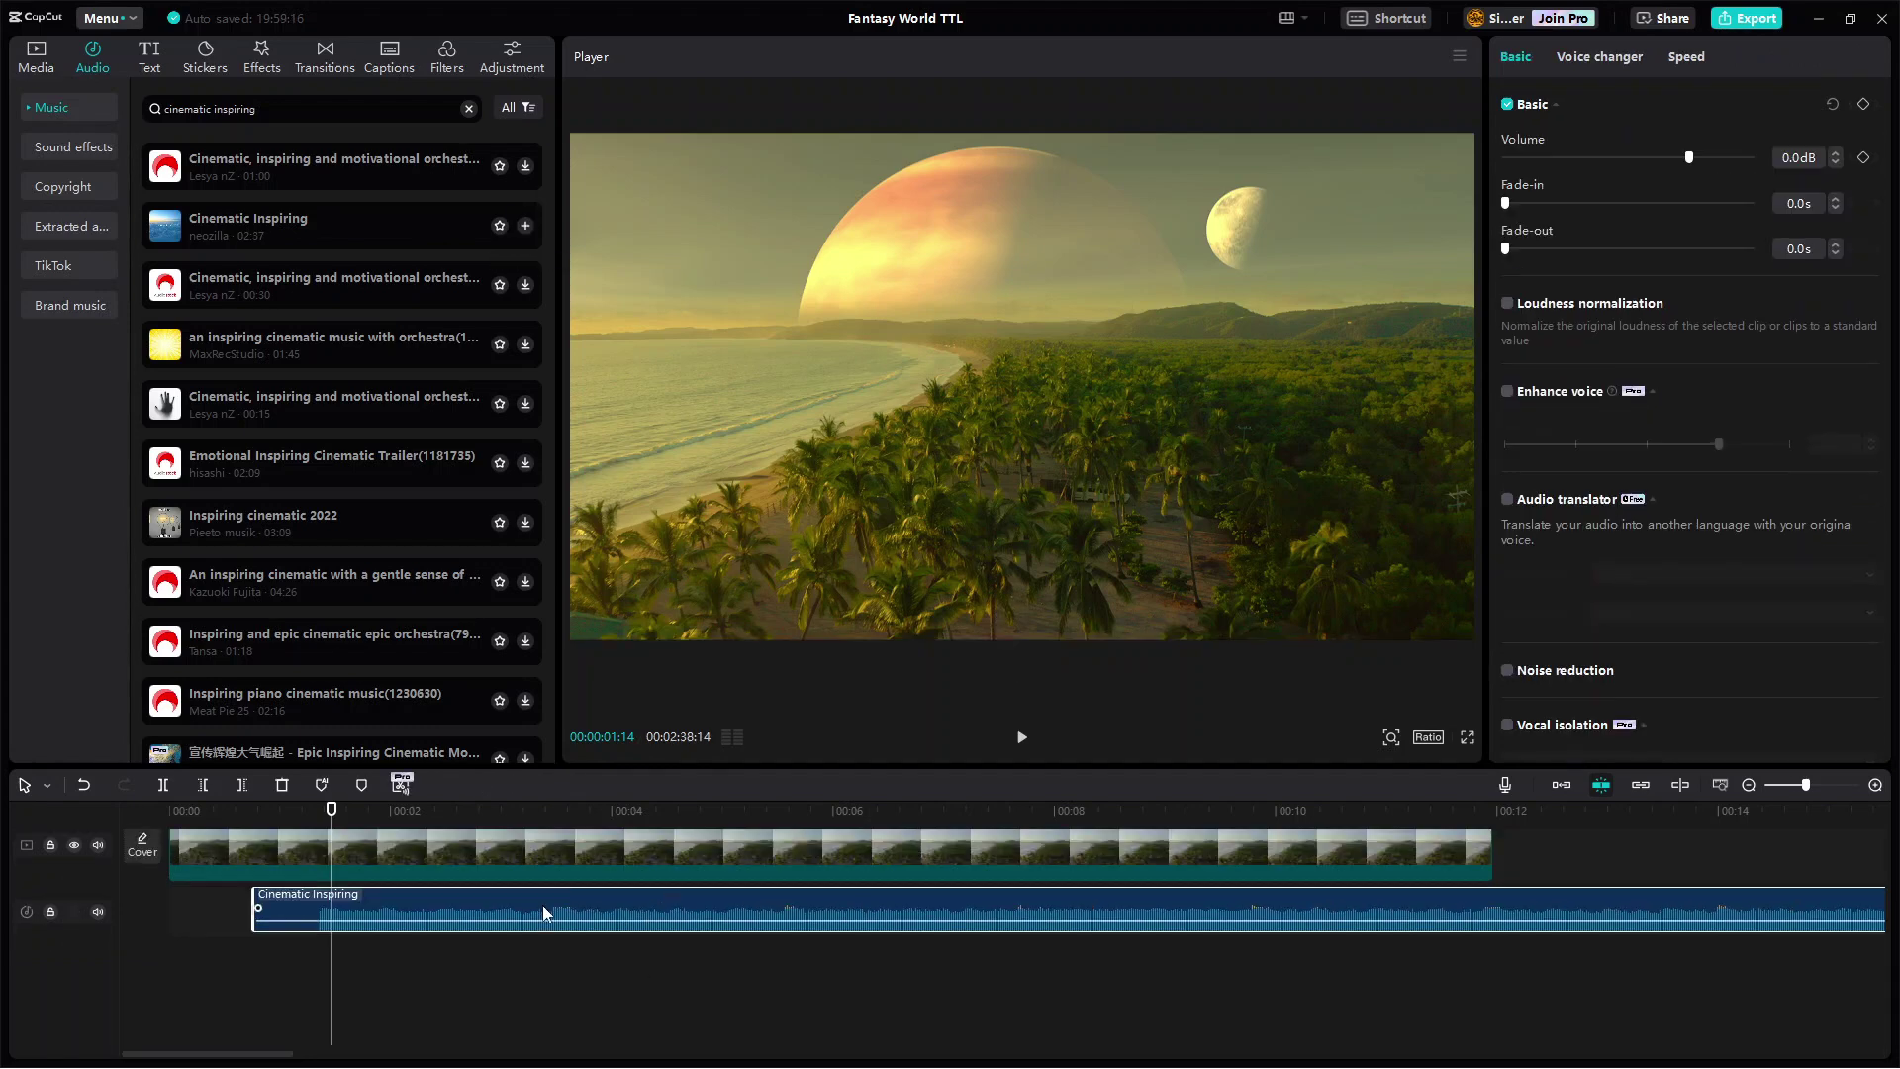
drag(280, 1053, 975, 1051)
- Trim the music from 01:08:18 and cut it to the video's 11:29 length
click(680, 836)
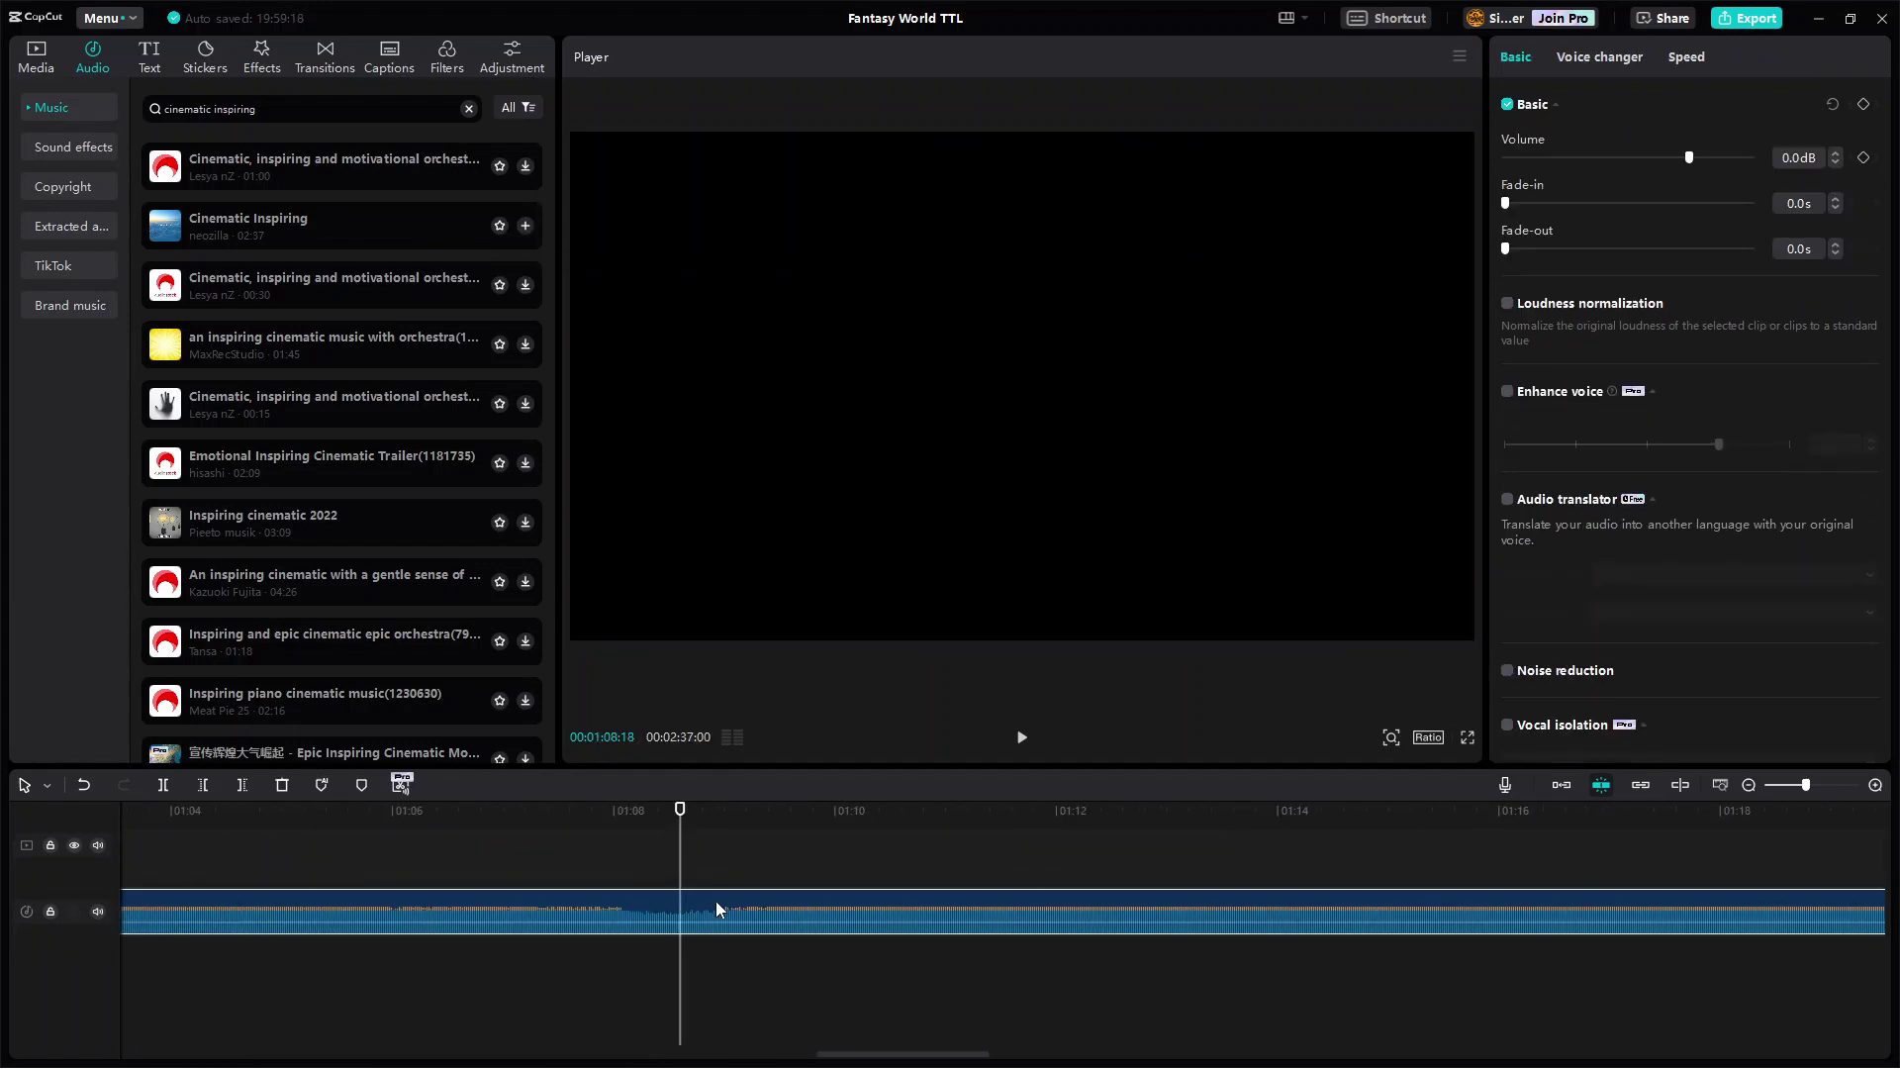
click(203, 785)
mouse_move(1807, 785)
mouse_down()
mouse_move(1765, 784)
mouse_move(1796, 785)
mouse_up()
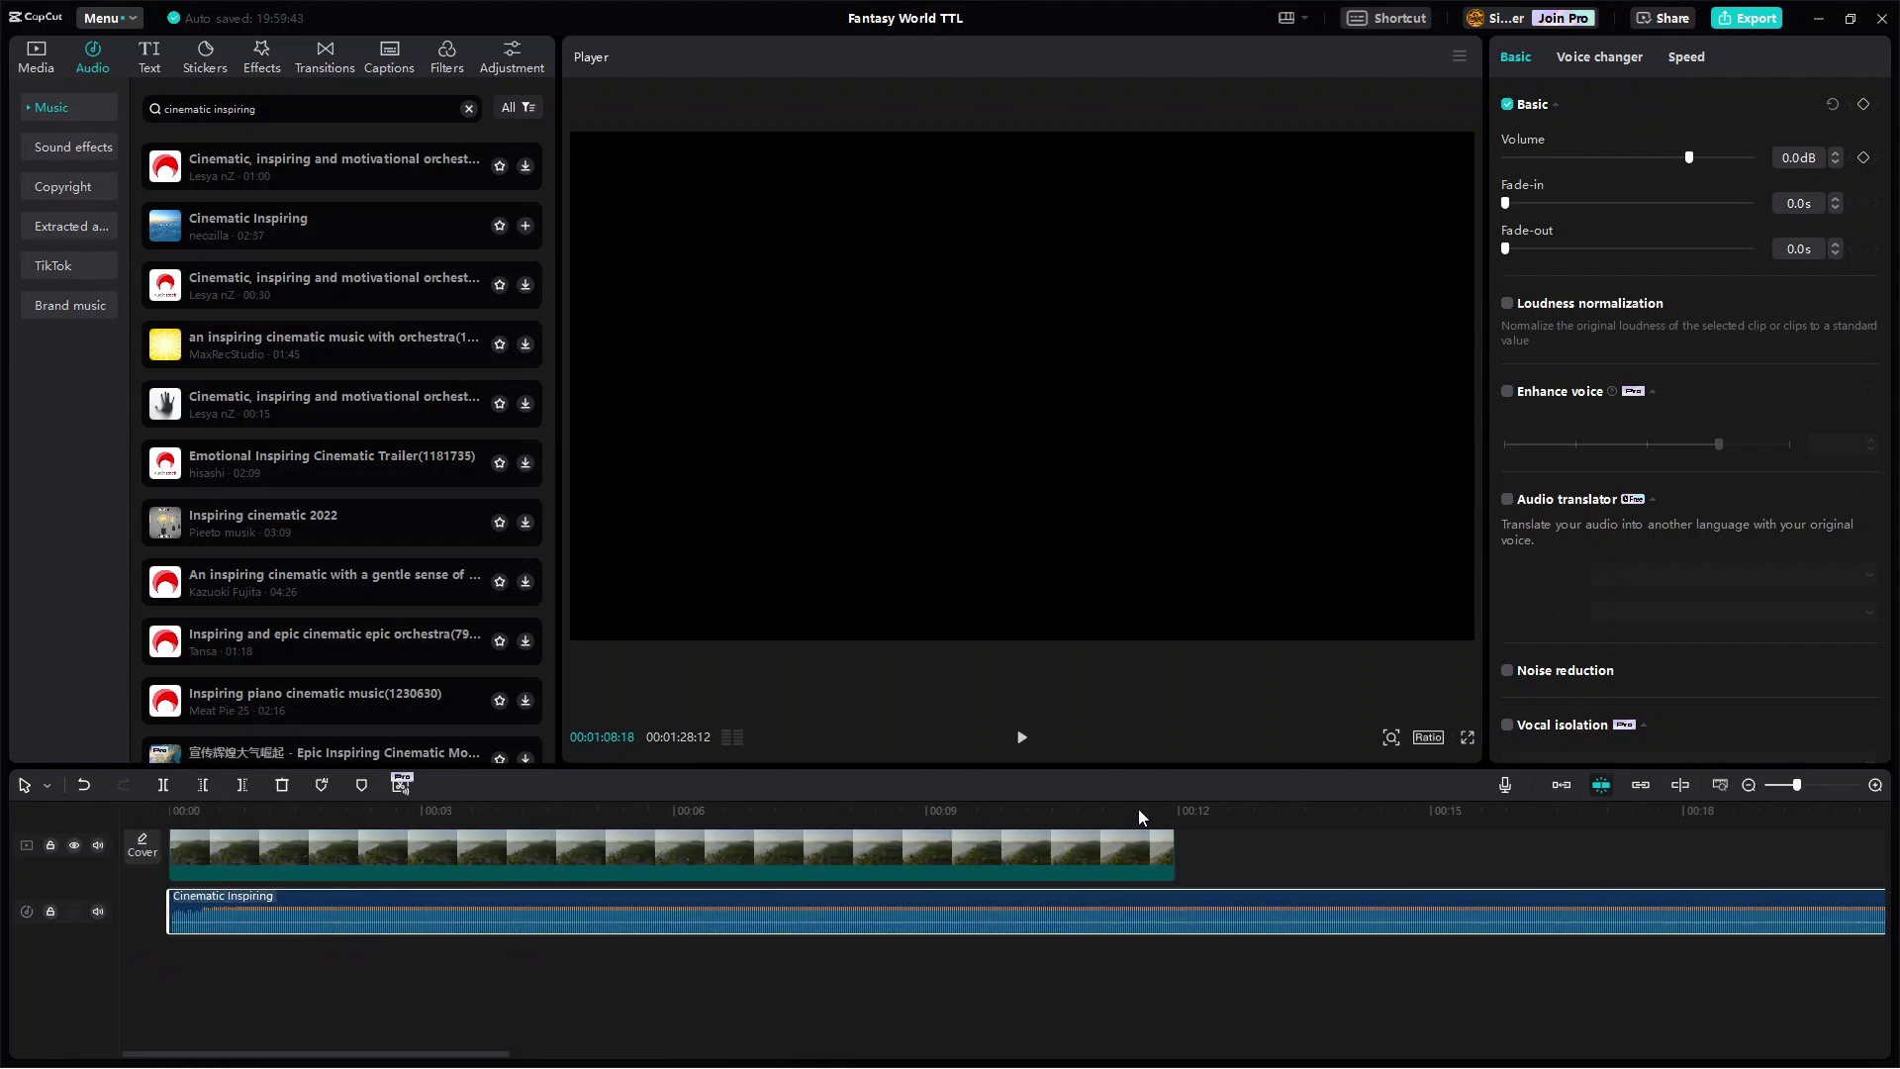
drag(1140, 817, 1176, 829)
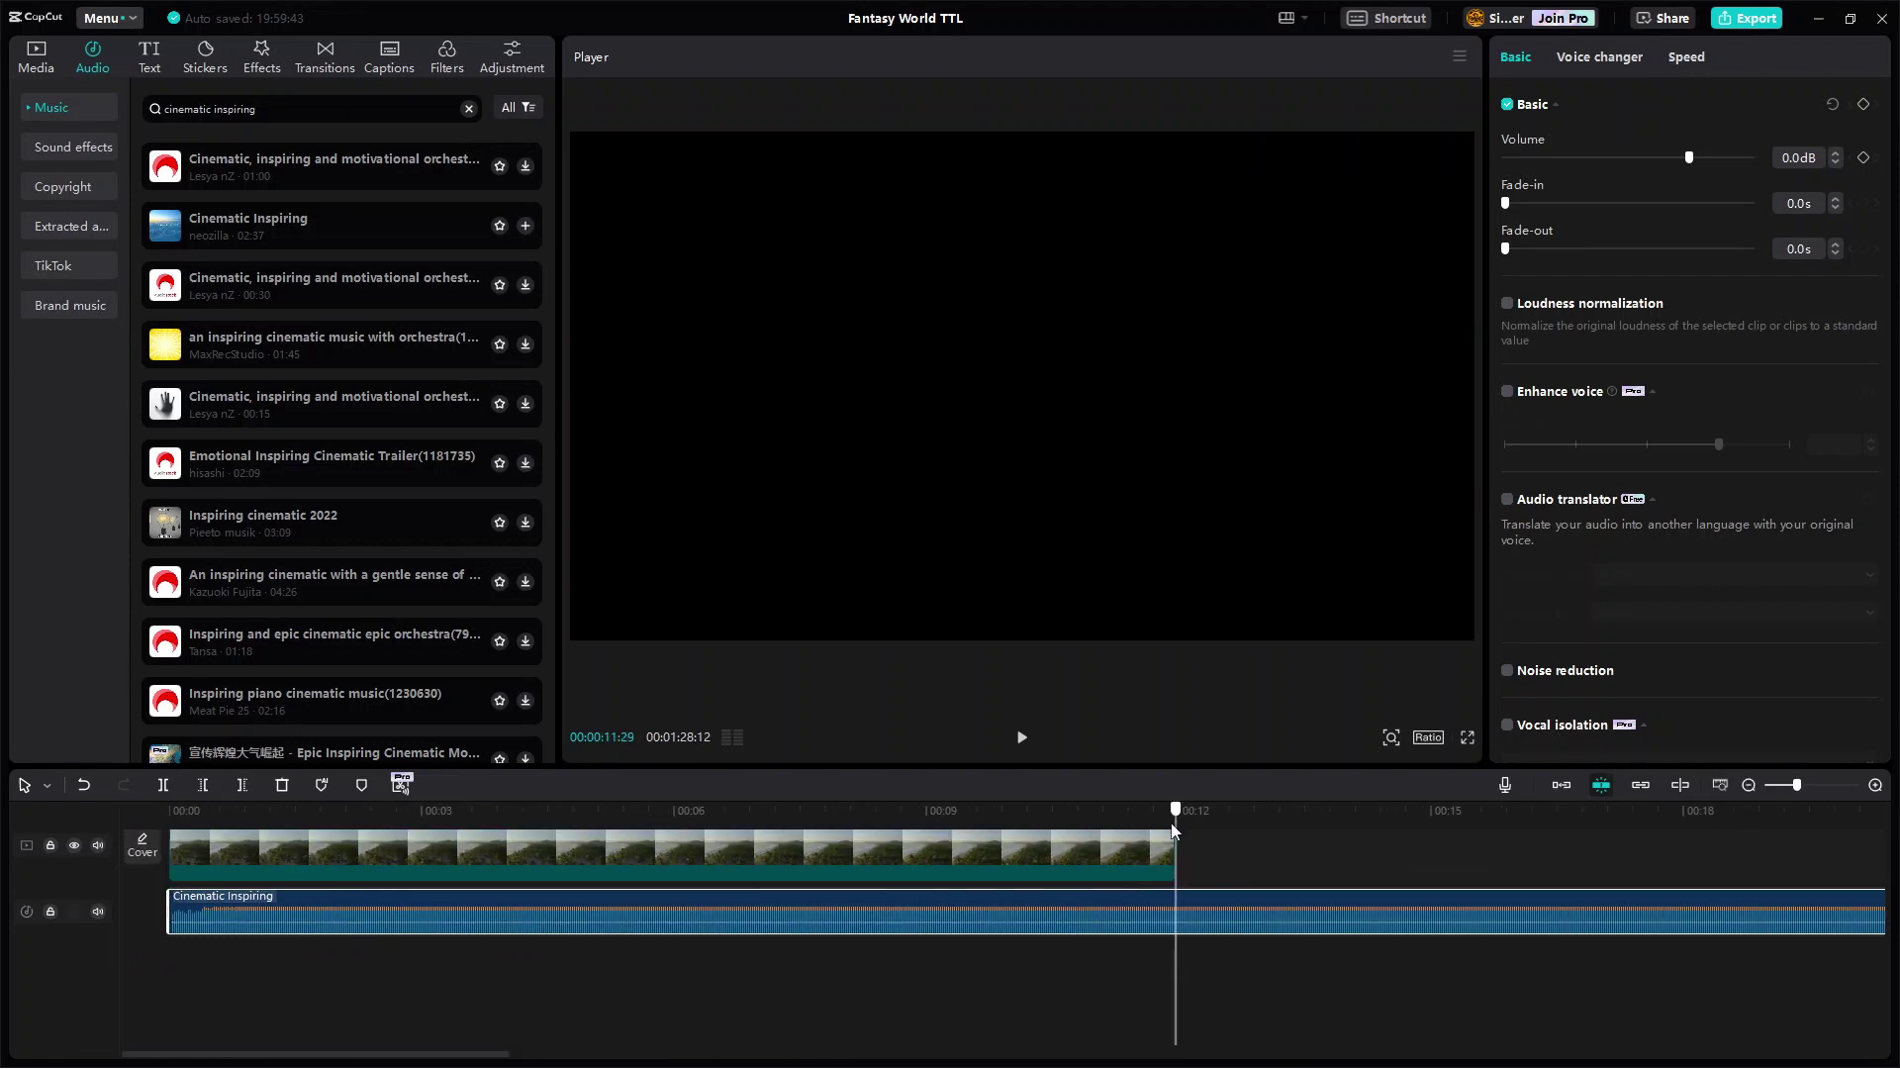
click(242, 785)
- Keyframe the music volume at full at 1:15 and about -10 dB at the start
scroll(262, 876, up, 3)
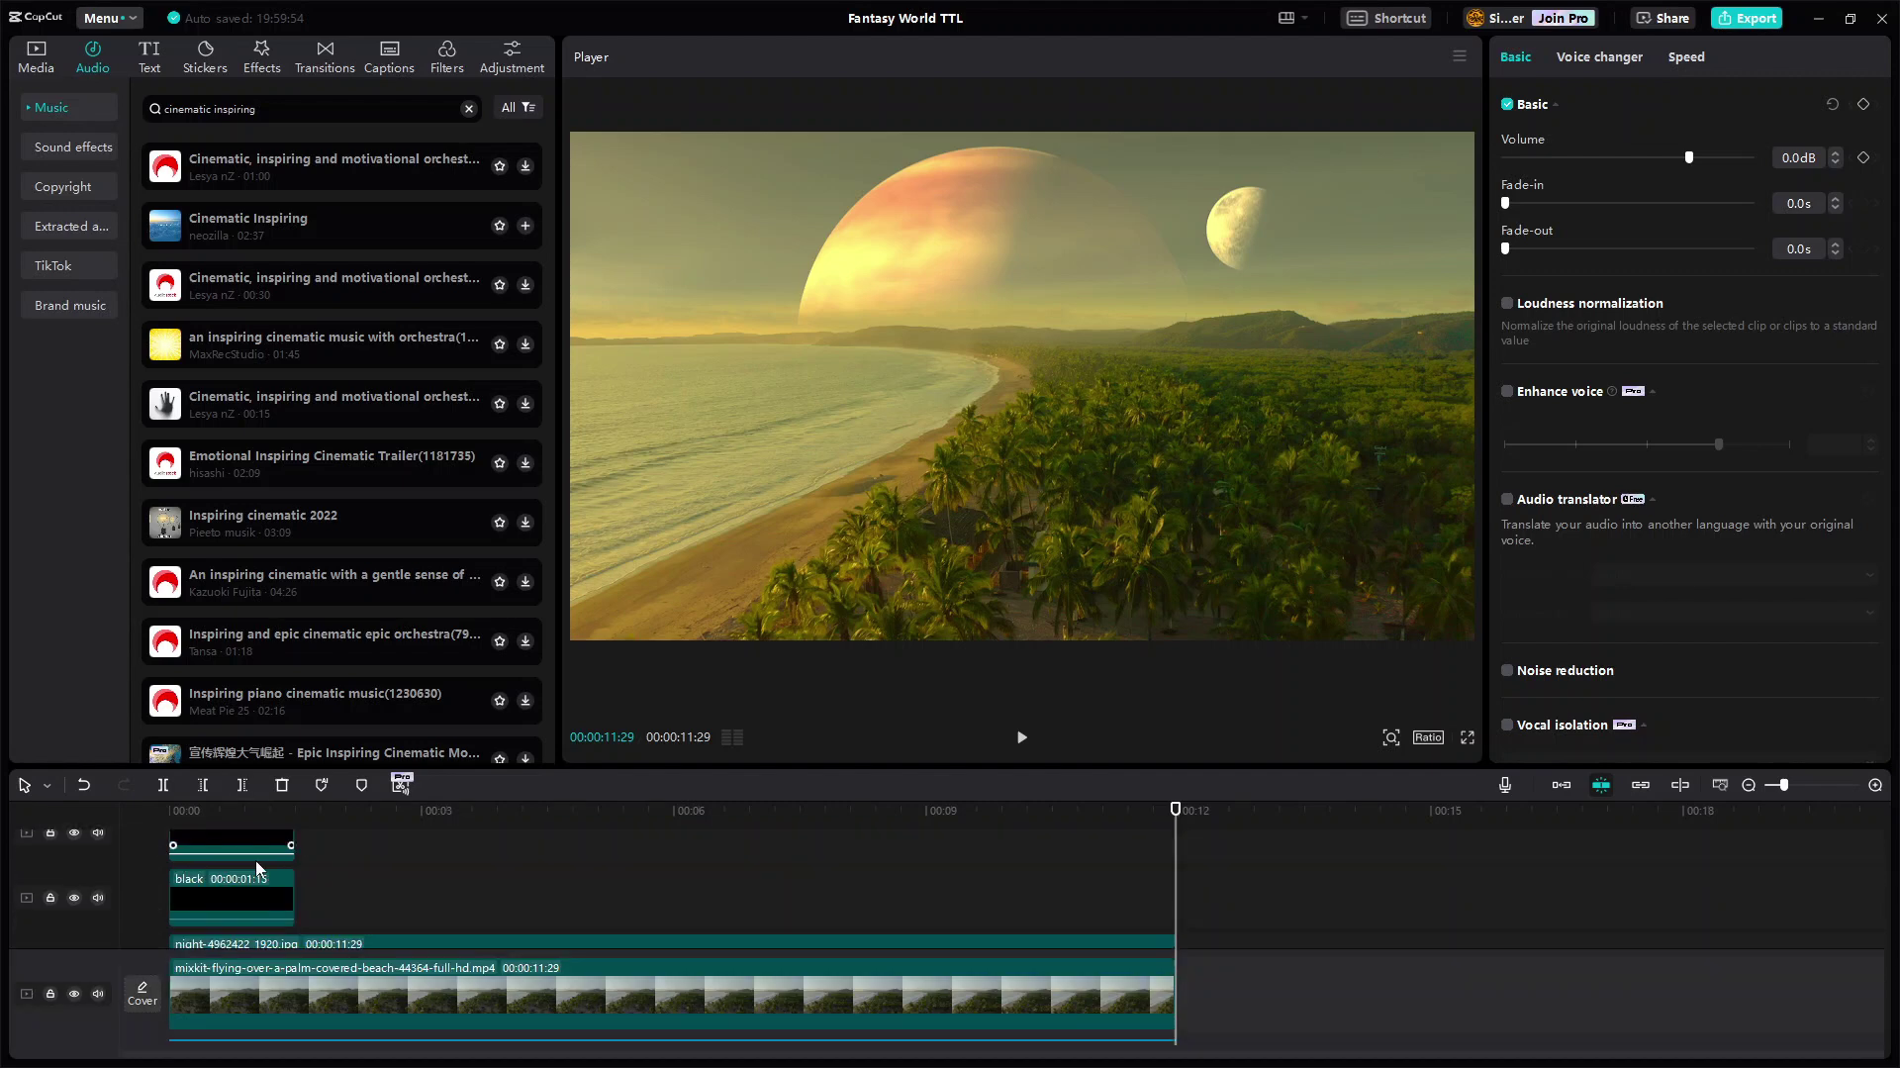
drag(261, 817, 295, 818)
scroll(297, 891, down, 2)
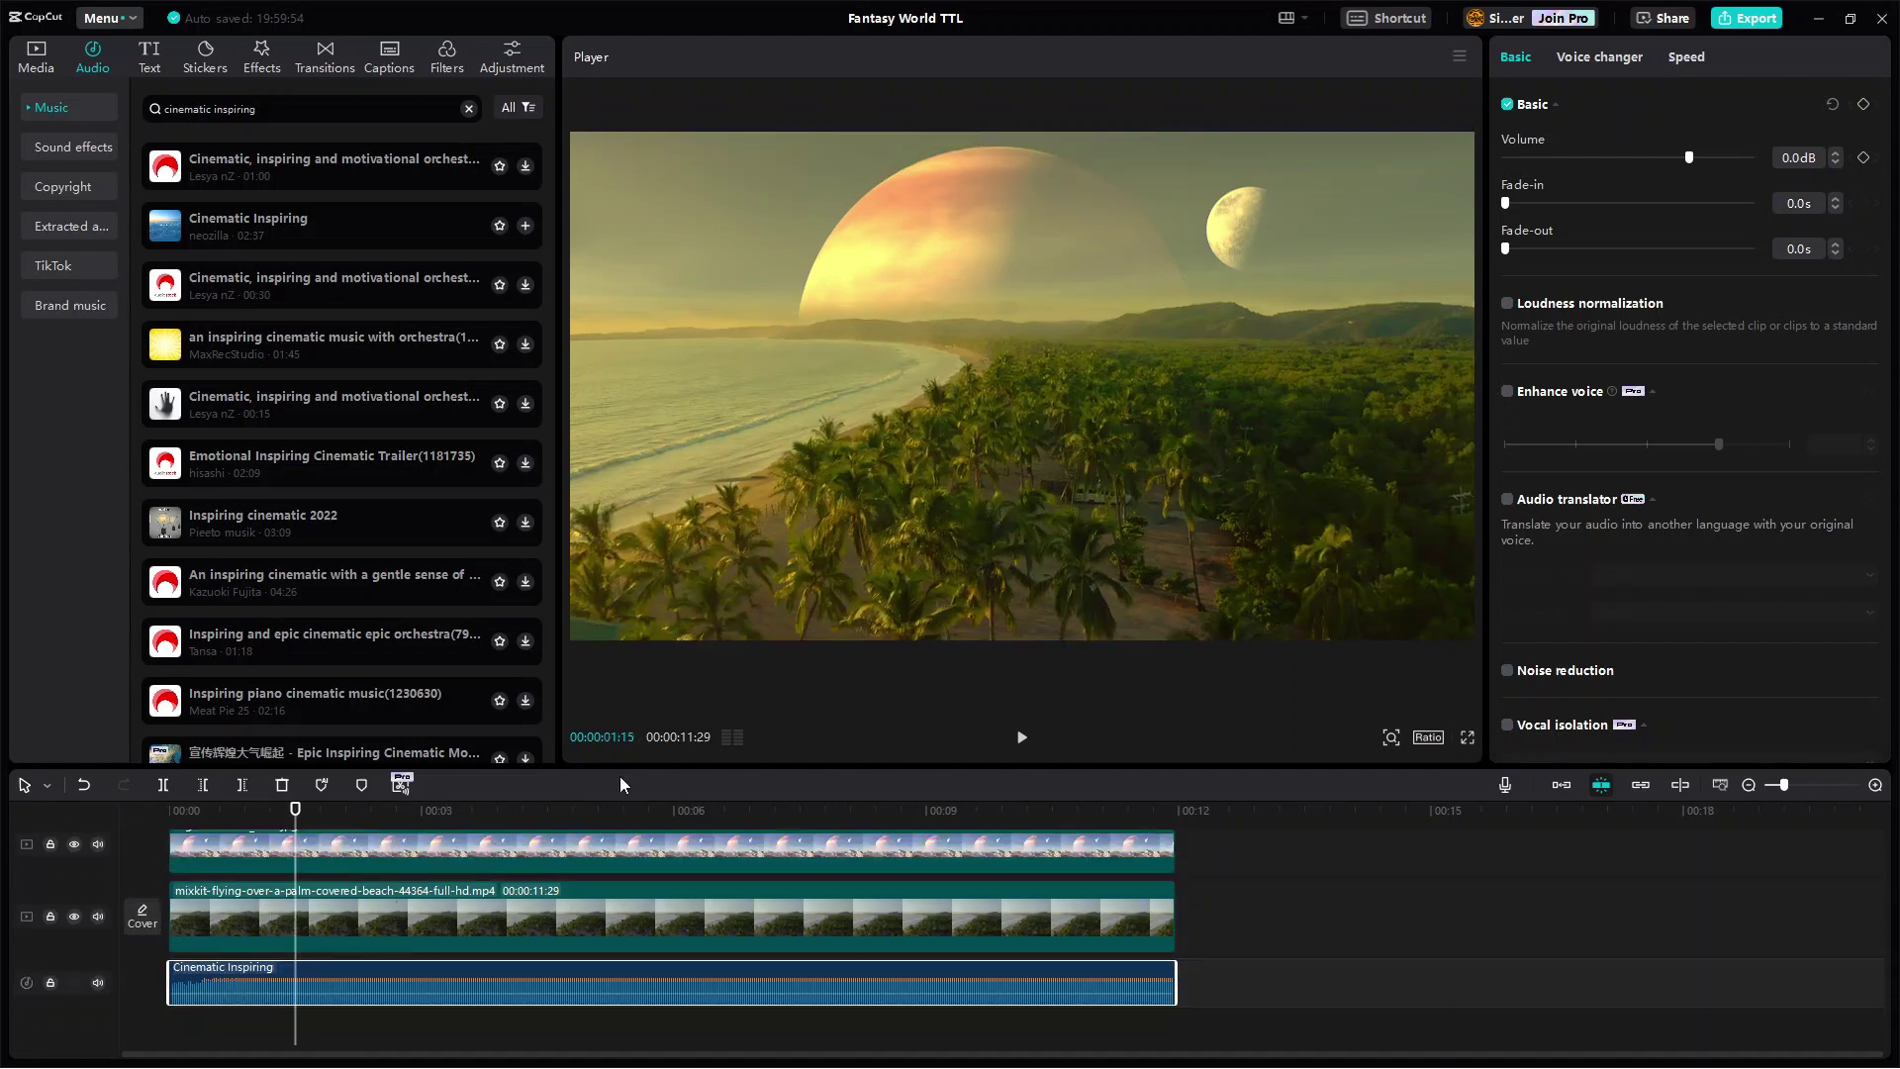
click(1863, 157)
drag(291, 813, 139, 816)
drag(1689, 158, 1658, 158)
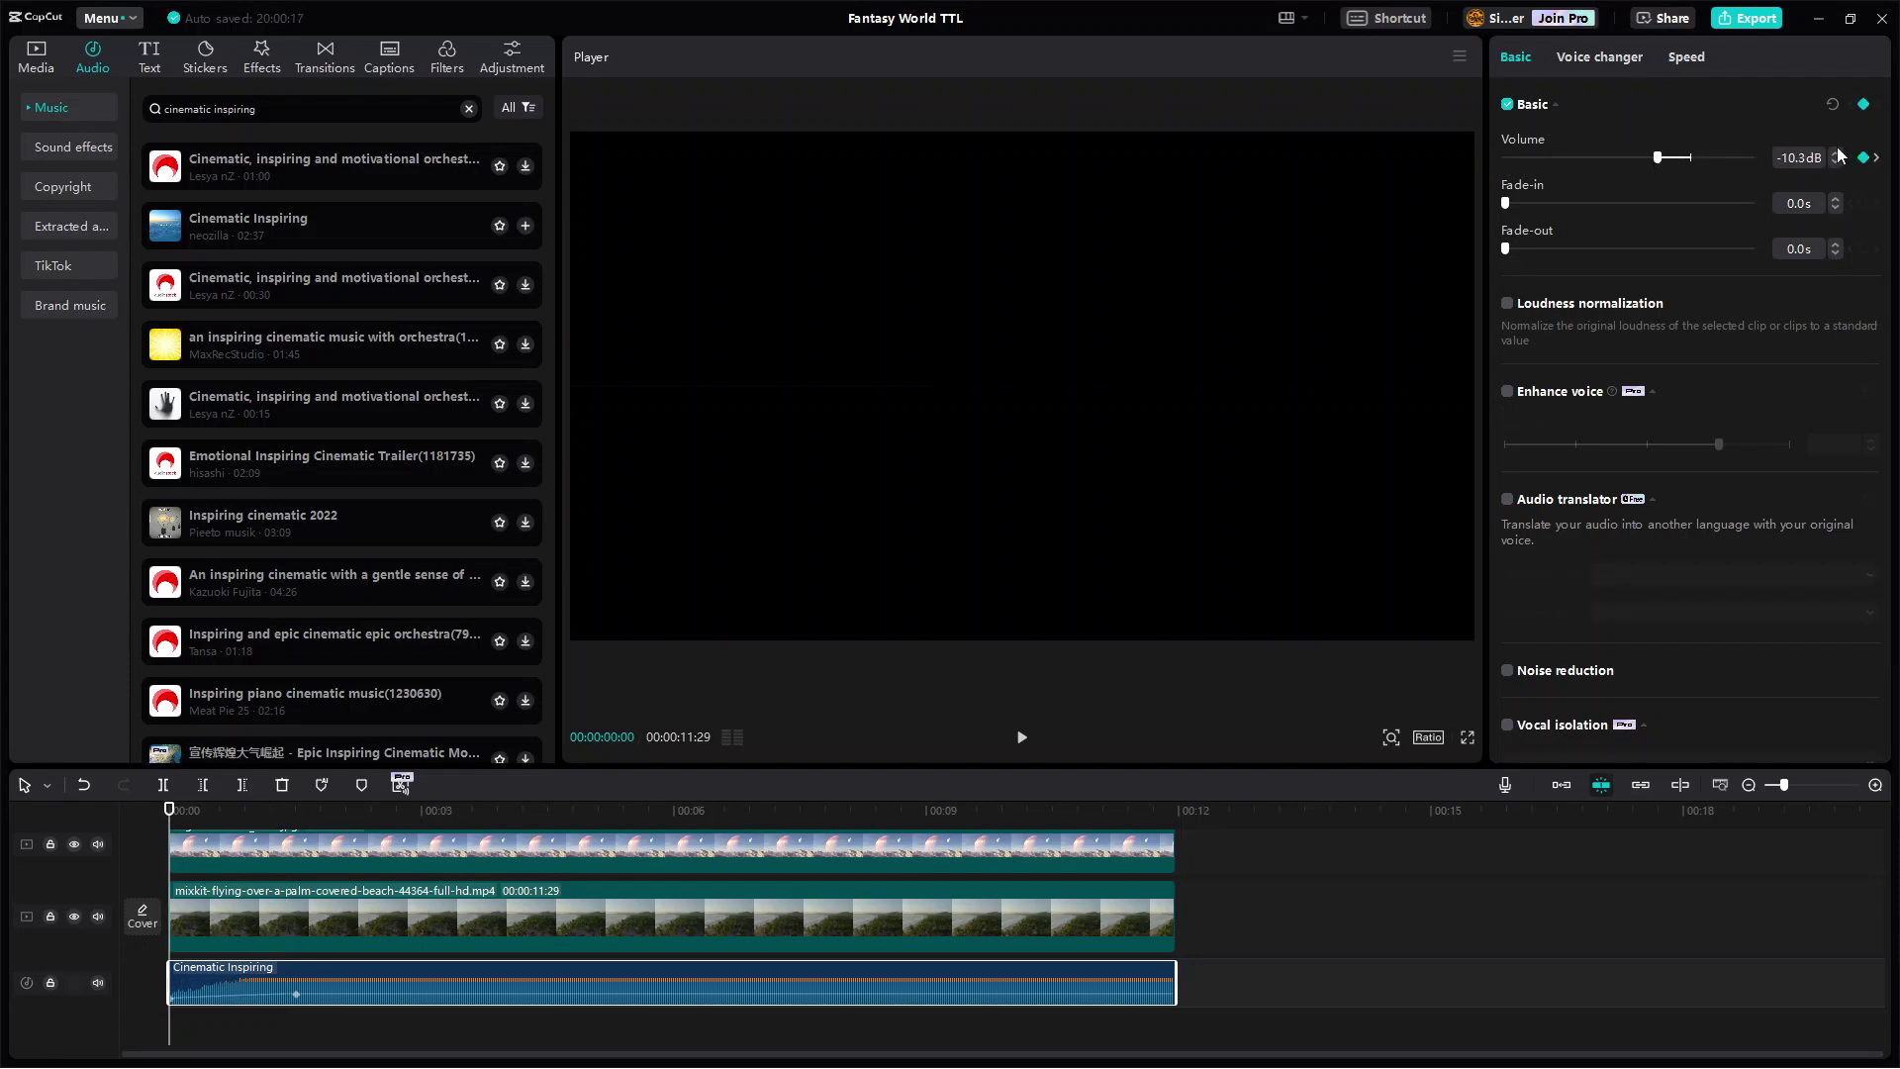